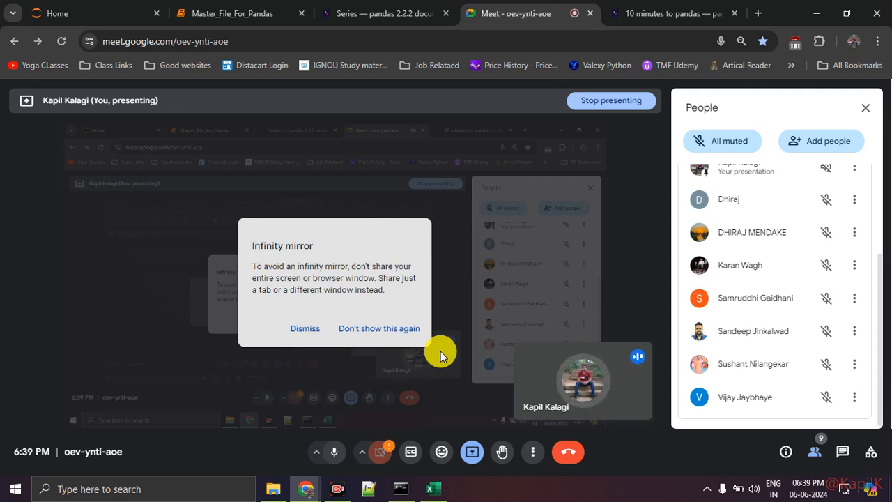
- Switch to the Day 2 class work workbook in Excel and view the conditional formatting and insert options
click(434, 488)
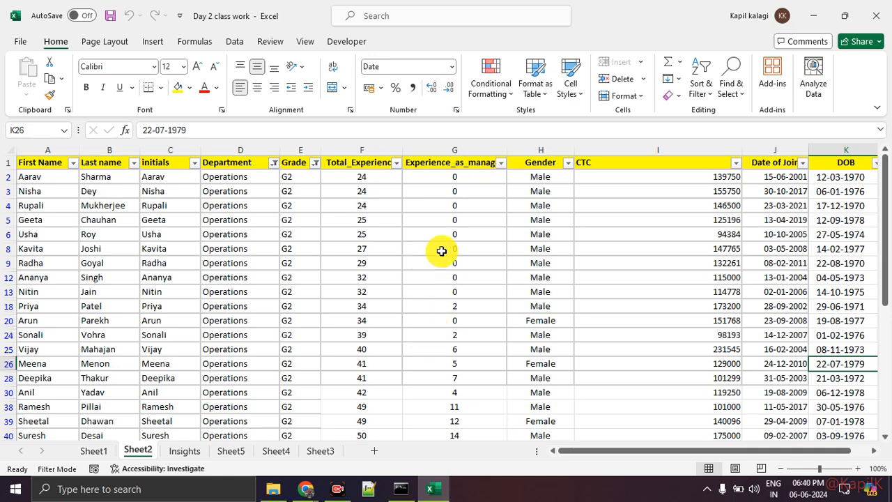
click(496, 87)
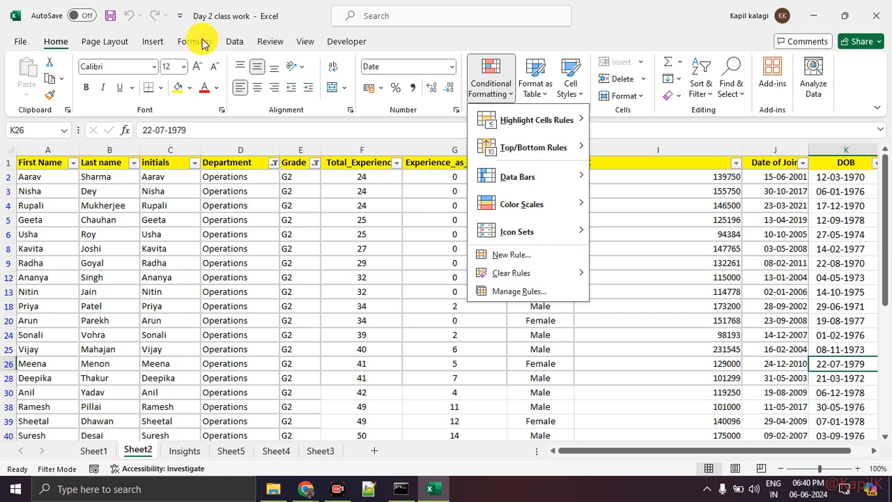
click(220, 226)
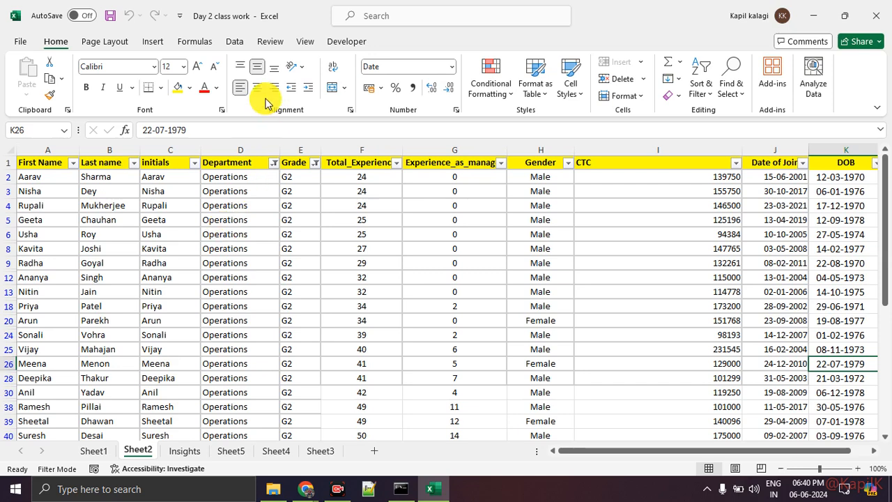
click(153, 41)
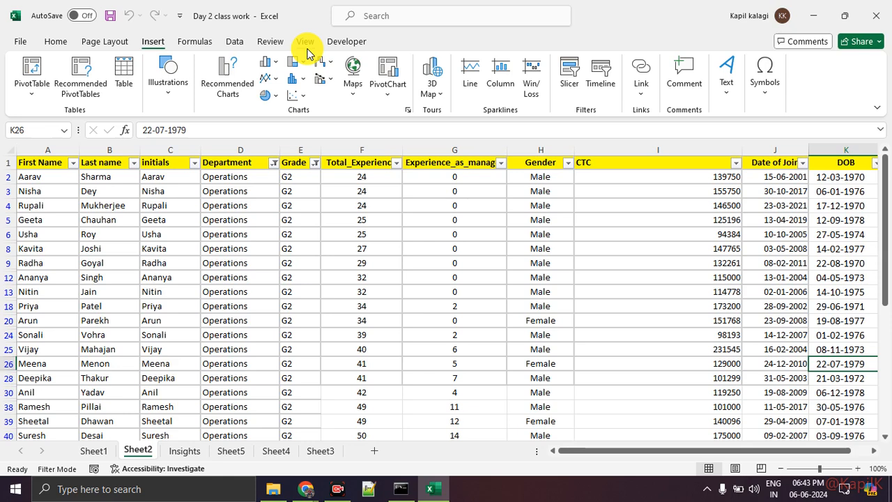
- Switch to the browser and close both pandas documentation pages
key(alt+Tab)
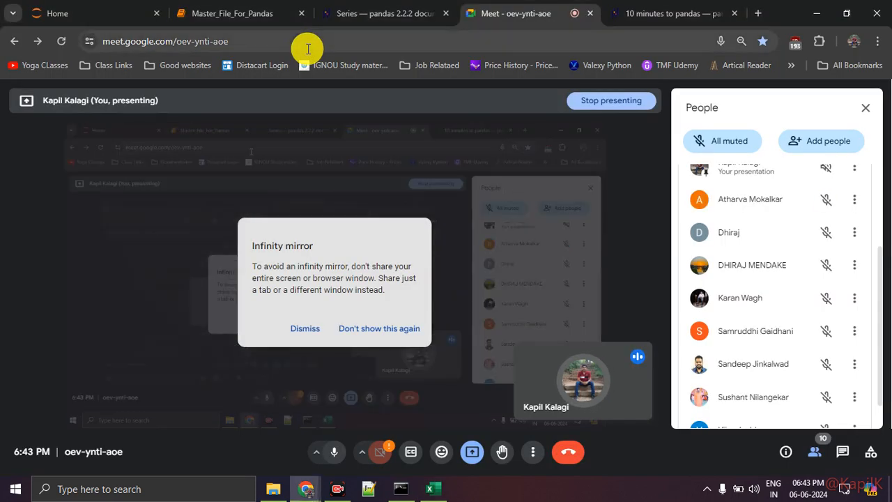
key(alt+Tab)
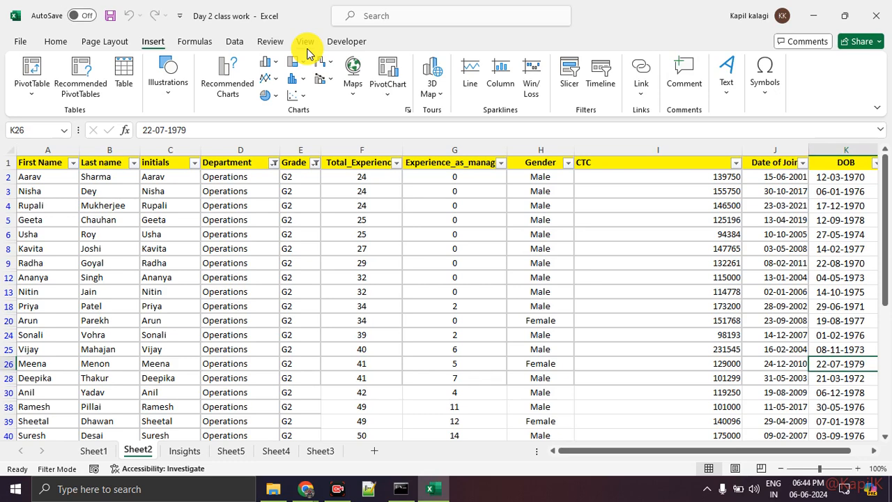
key(alt+Tab)
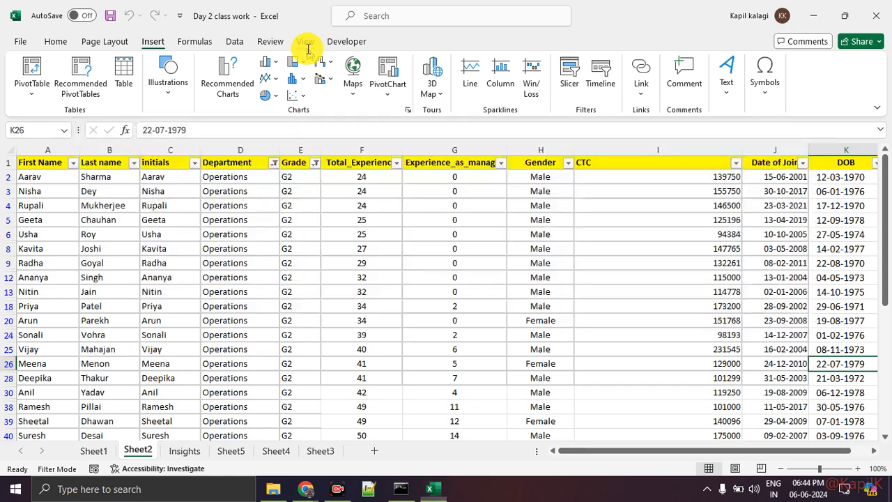
click(210, 21)
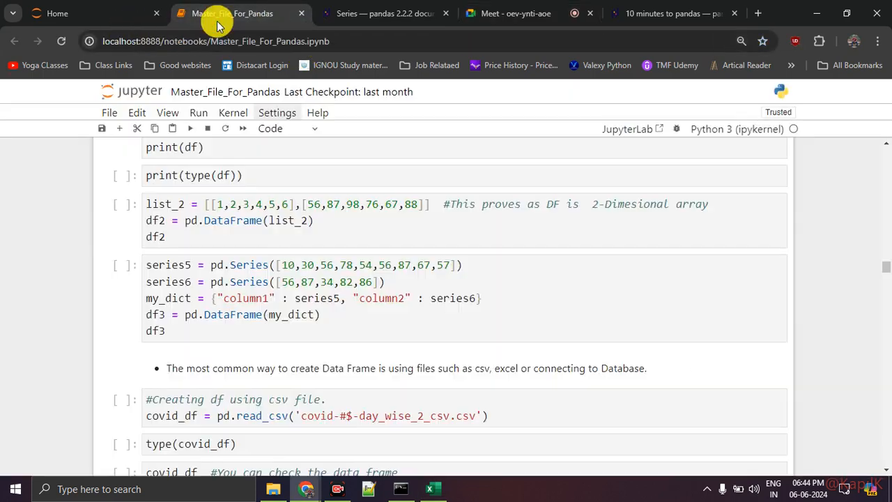
click(447, 14)
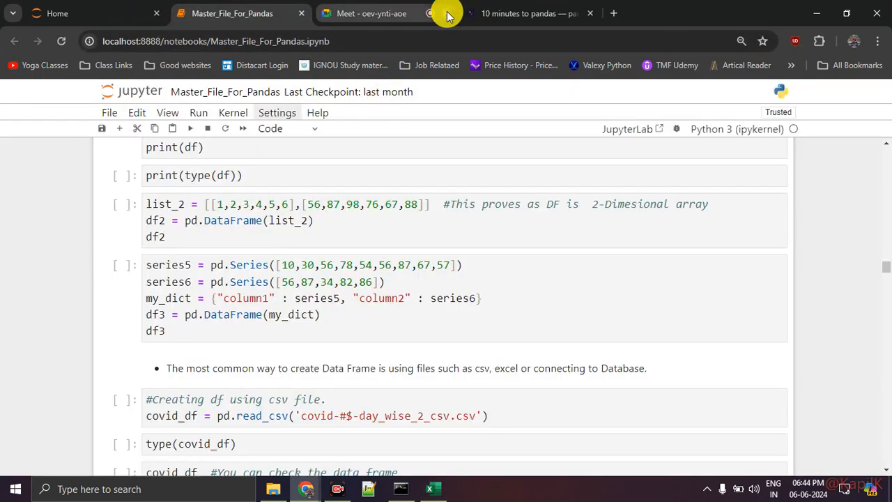
click(585, 16)
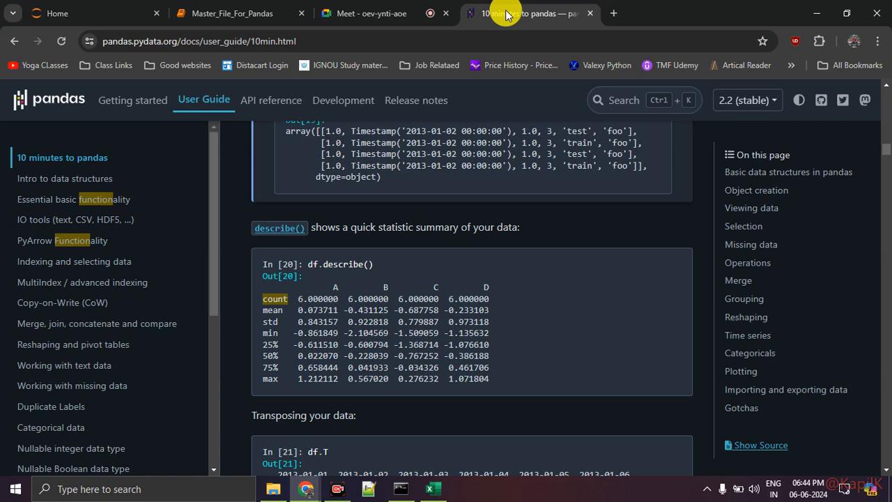
click(588, 14)
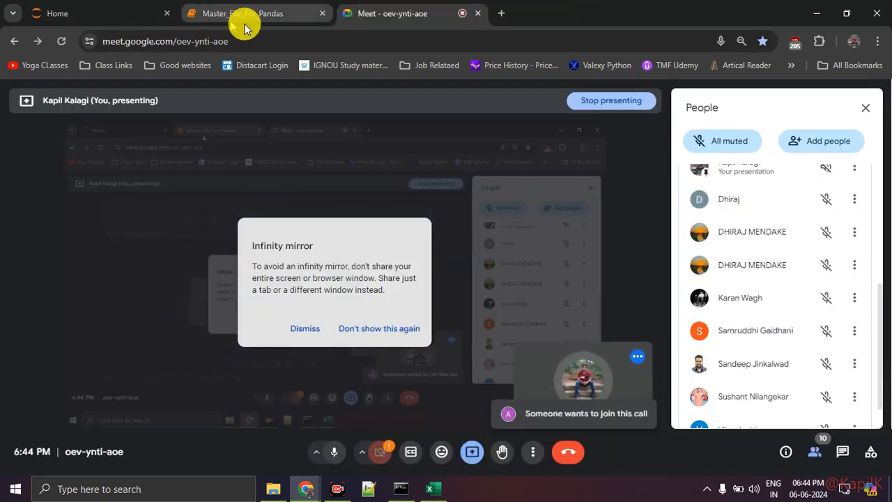
- Admit the participant waiting to join the Google Meet call and show the Master_File_For_Pandas notebook
scroll(767, 293, up, 4)
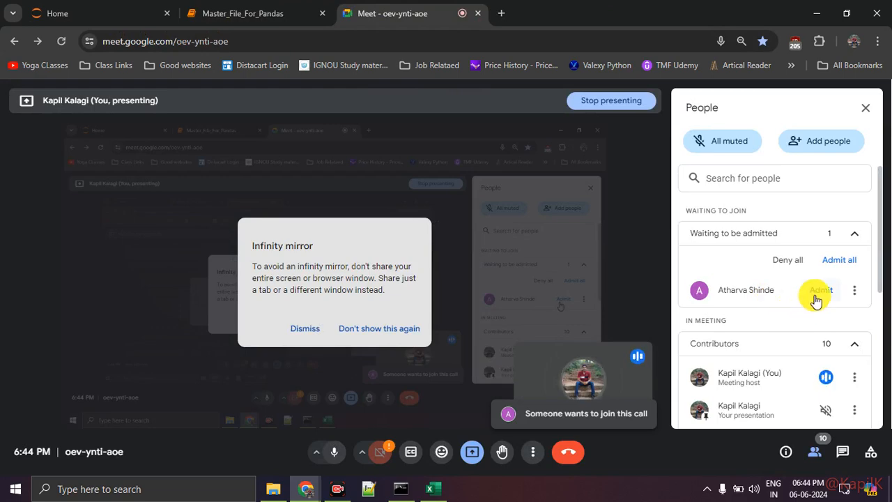
click(814, 294)
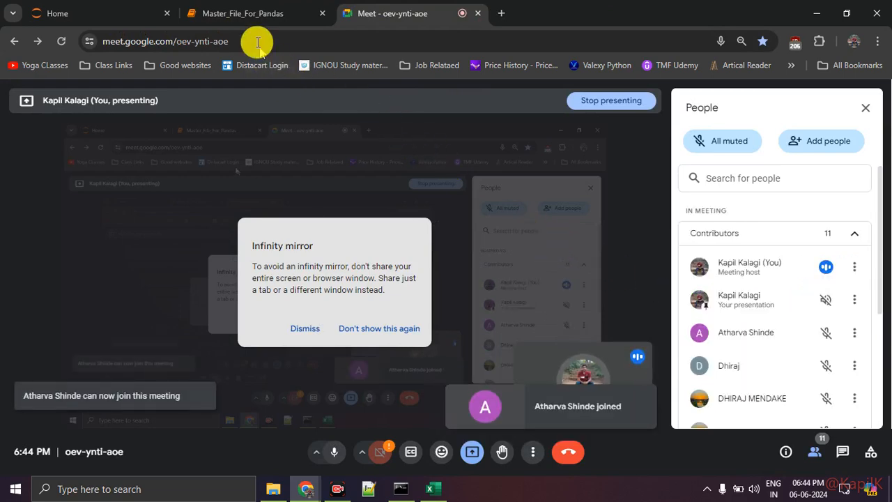
click(243, 13)
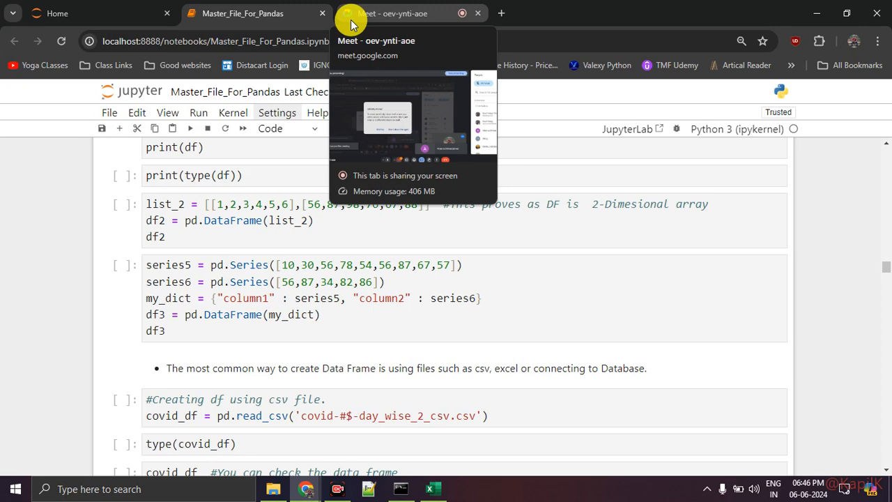
- Return to the Google Meet call and admit the waiting participant flagged as suspicious
click(351, 23)
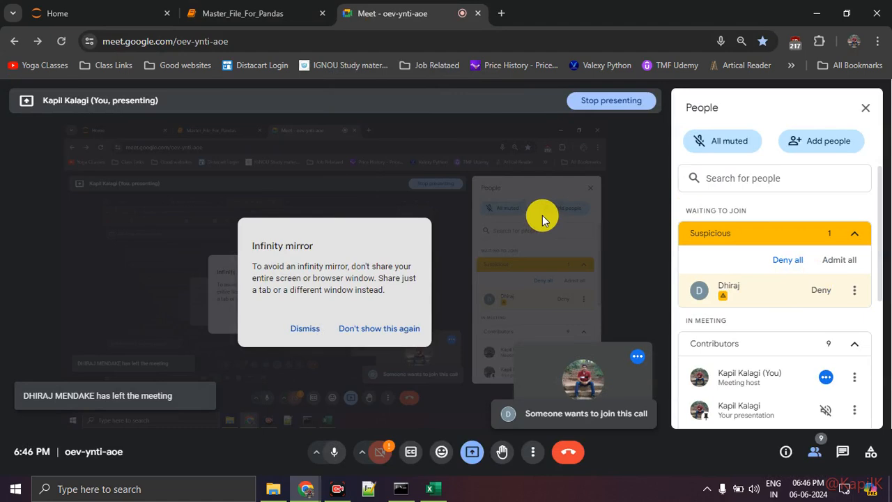
click(838, 259)
click(504, 308)
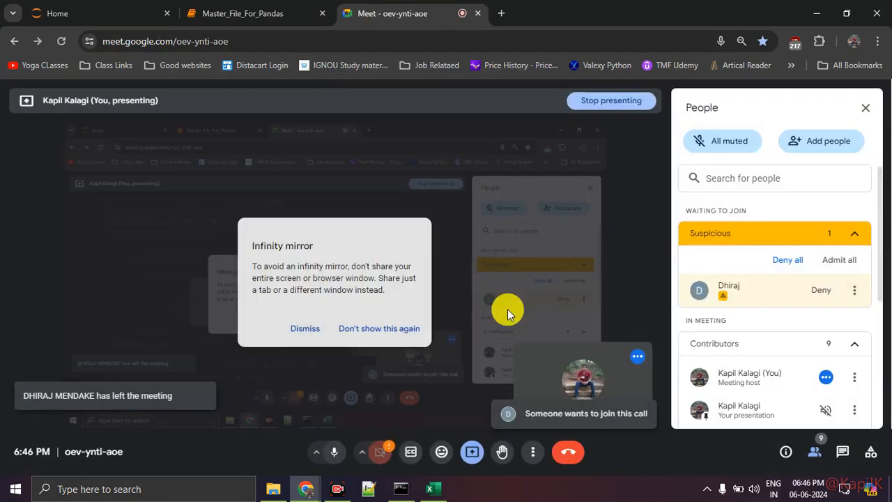
click(261, 15)
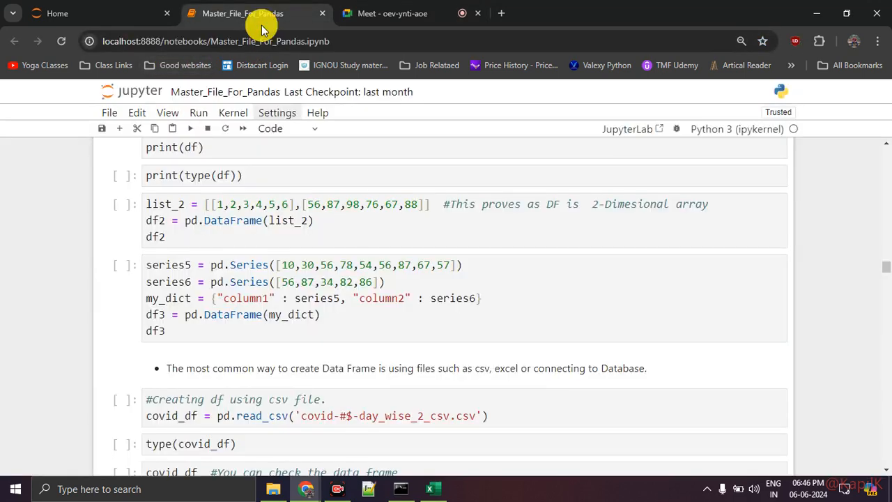
click(340, 11)
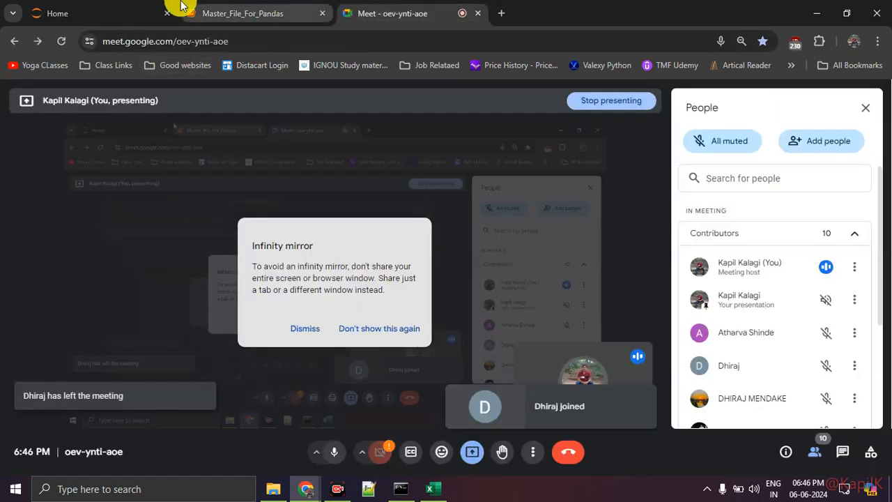
- Switch back to the Day 2 class work workbook in Excel and add a blank sheet after Sheet3
click(450, 491)
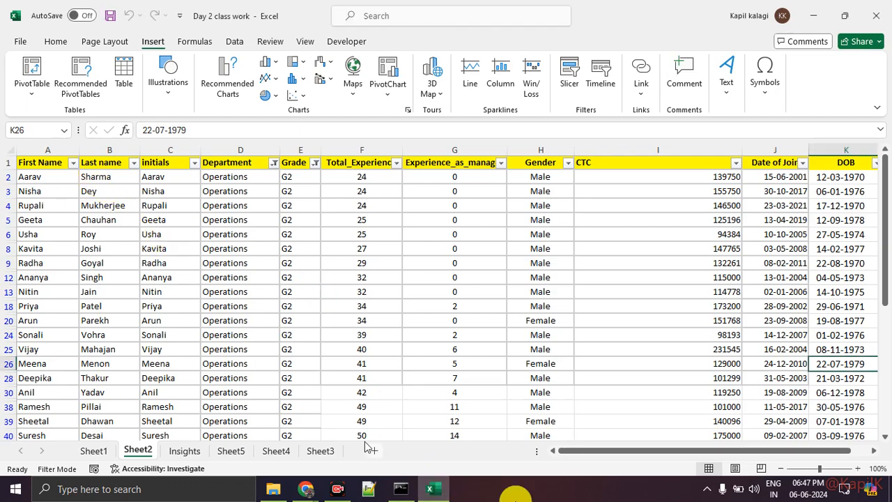
click(322, 450)
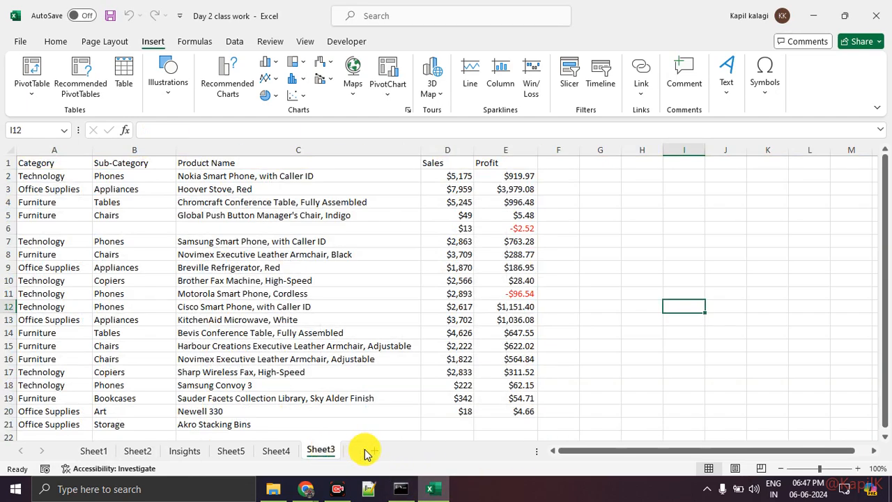
click(367, 451)
- Enter 123 in cell A1 of the blank sheet
click(92, 278)
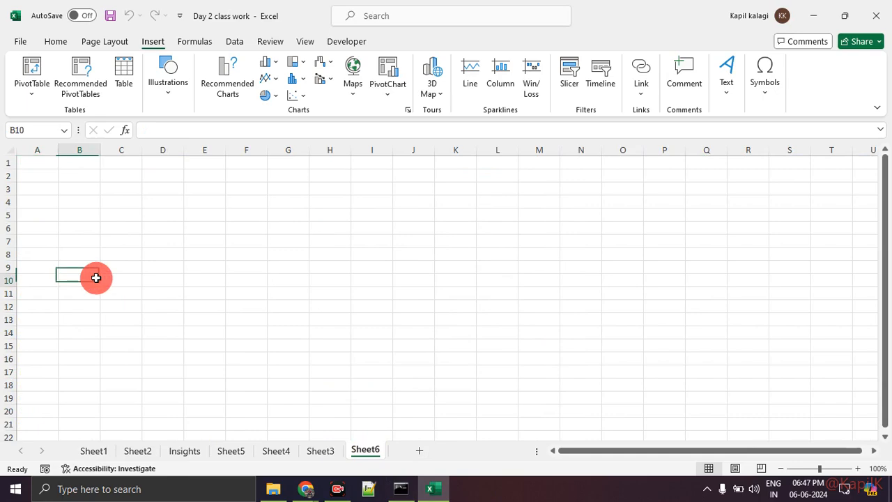
click(9, 163)
click(37, 172)
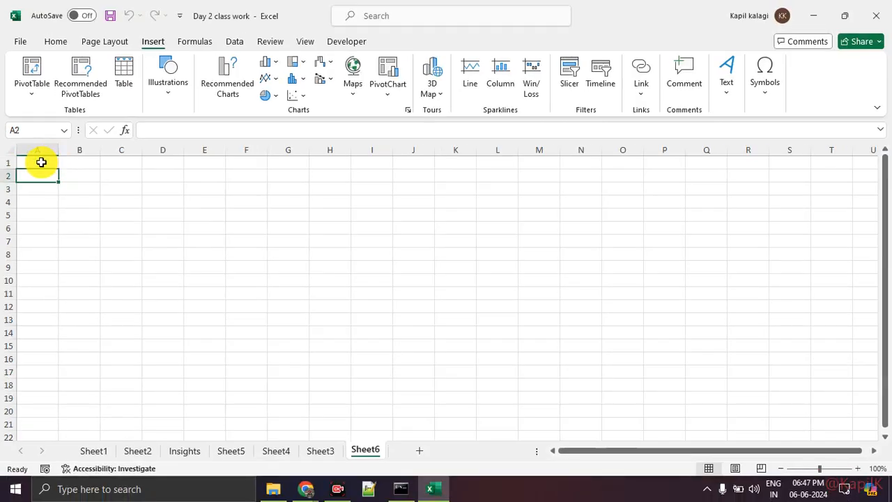
click(81, 158)
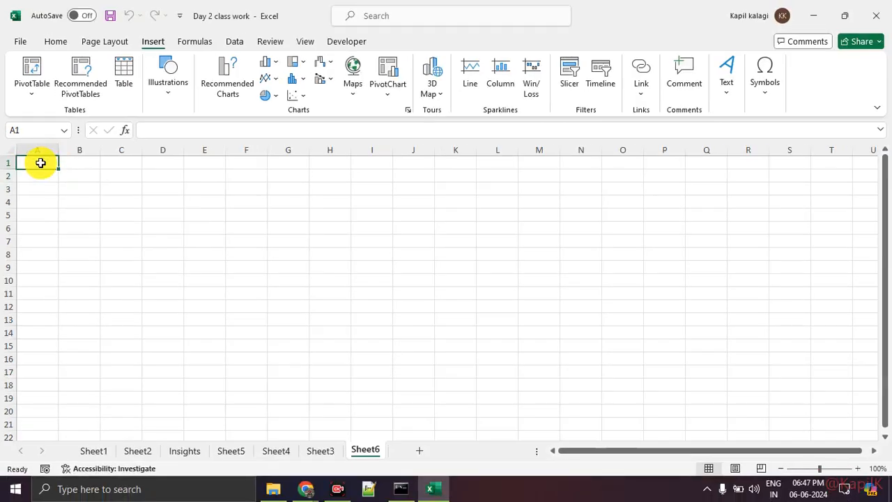
text(123)
key(Return)
- Examine the sheet's row limit by jumping from cell A1 to the last row of column A and back
click(40, 162)
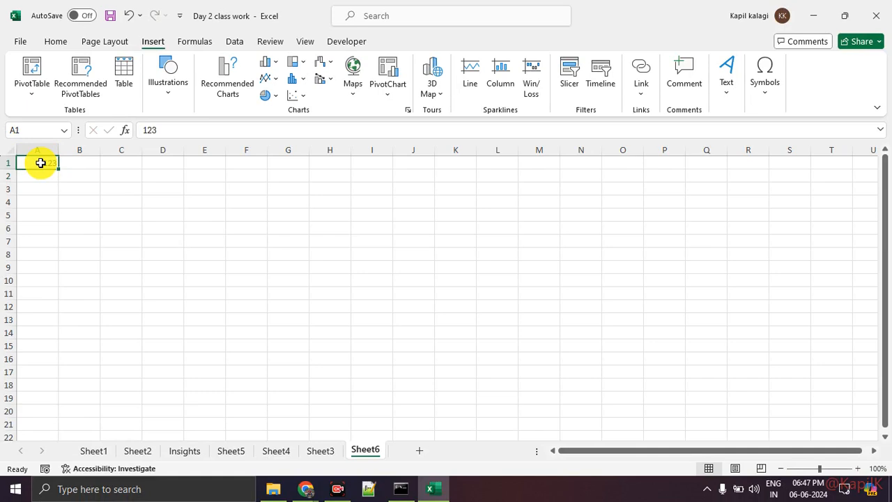
key(ctrl+Down)
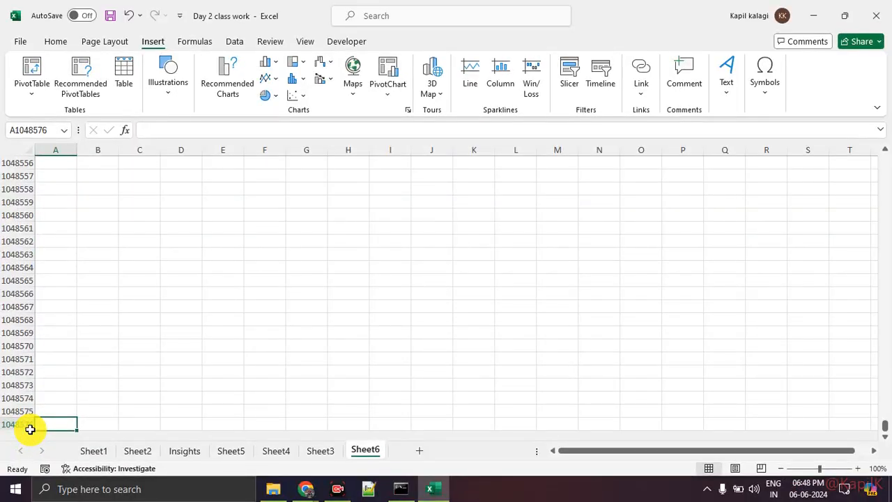
key(ctrl+Up)
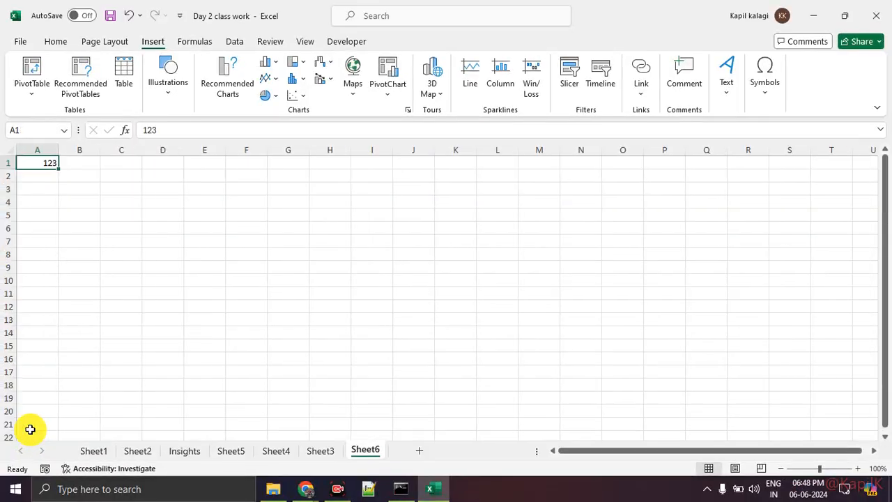
key(ctrl+Down)
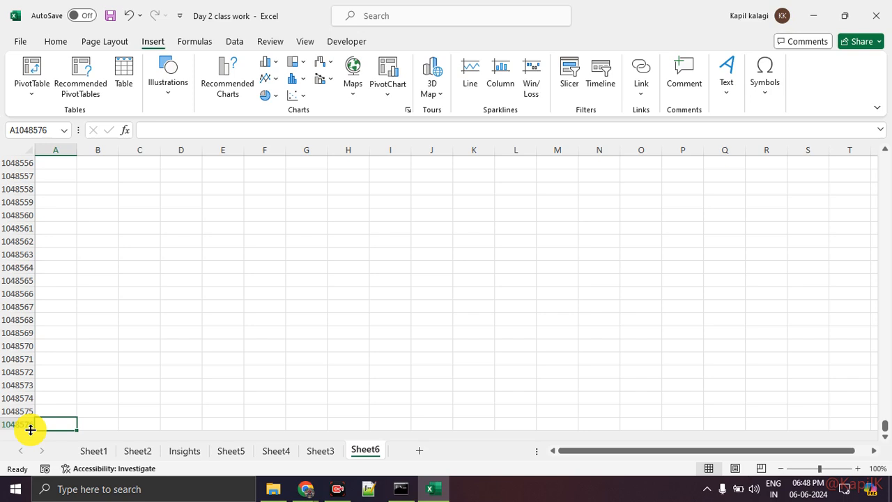
key(ctrl+shift+Up)
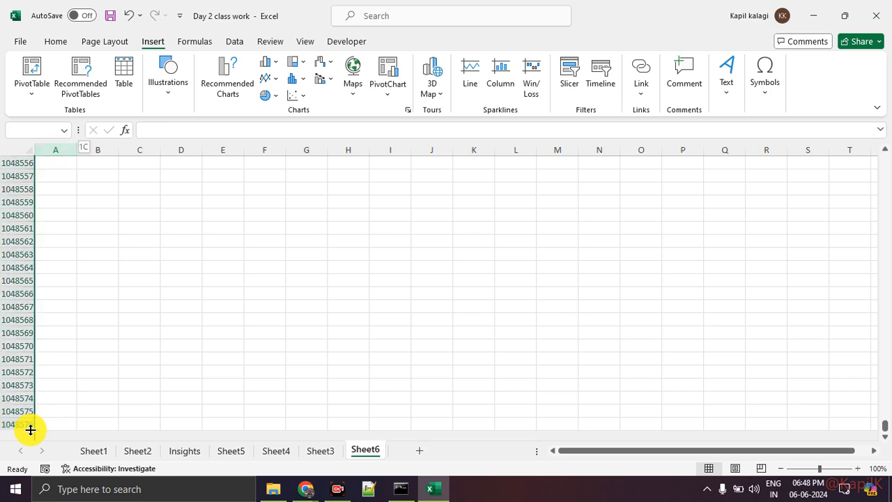
key(Right)
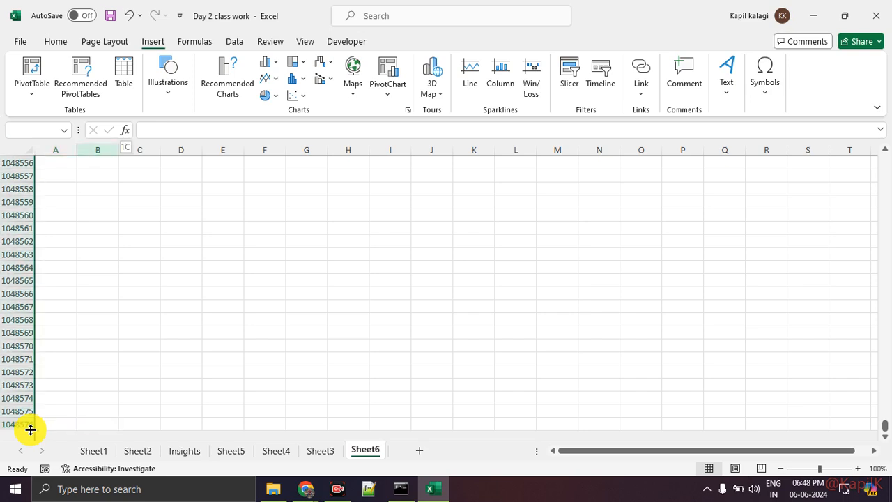
key(Right)
key(Left)
key(Left)
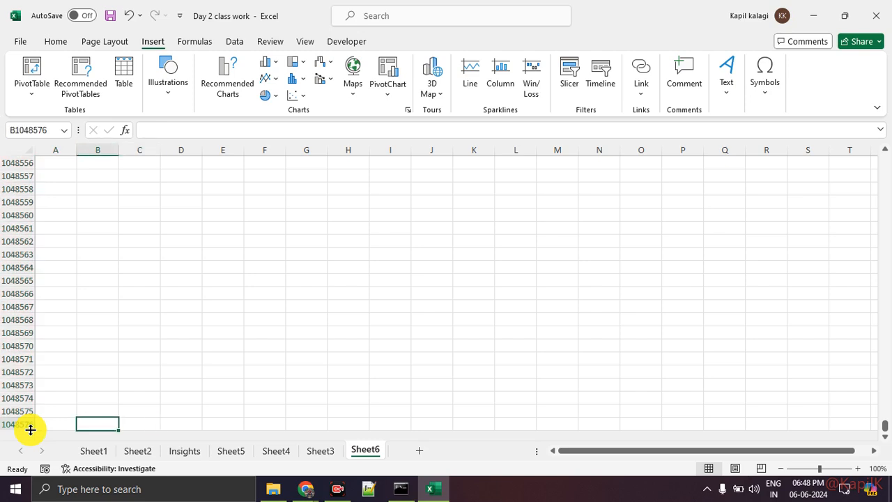
key(ctrl+Up)
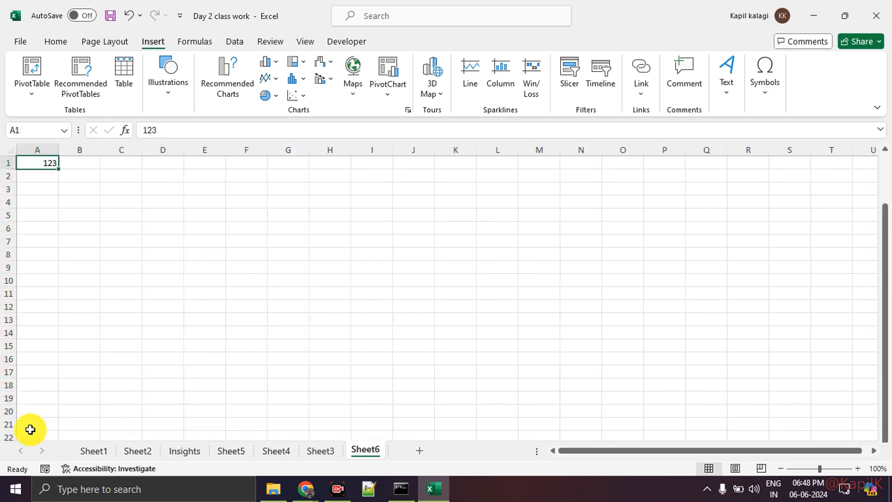
- Switch to the Google Meet call and admit the participant waiting to be admitted
key(alt+Tab)
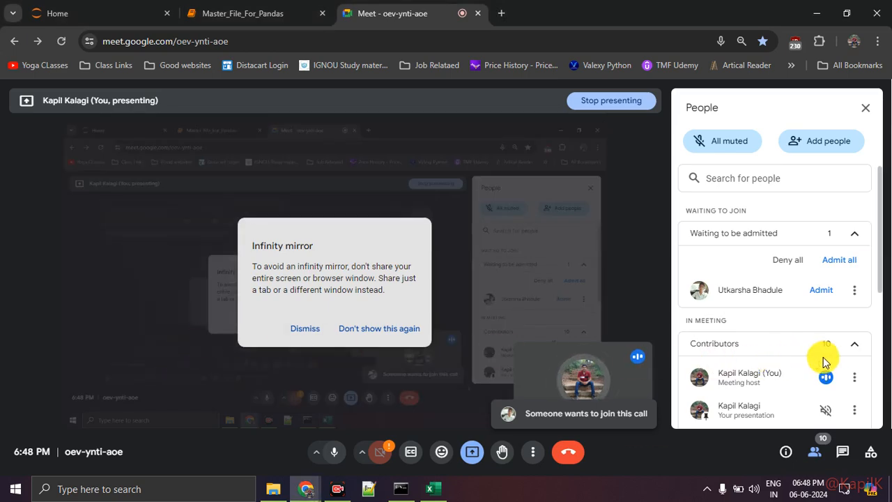
click(821, 291)
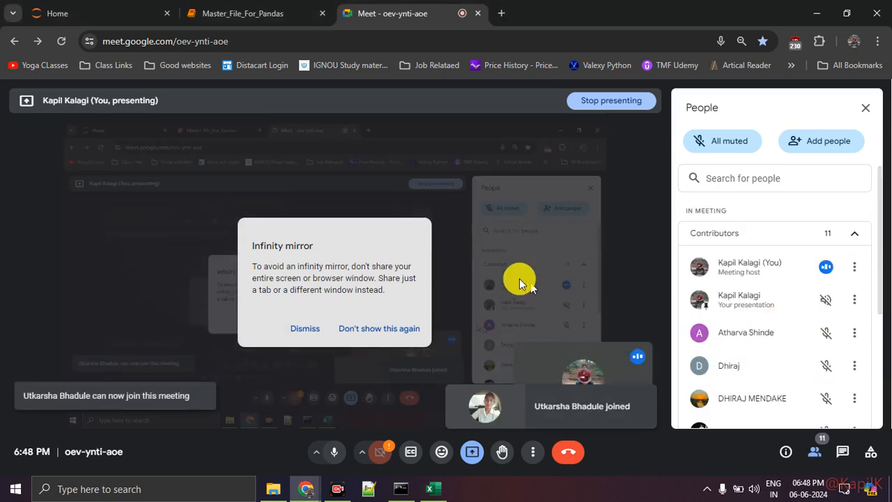
- Return to the Excel workbook and clear the contents of cell A1 on Sheet6
key(alt+Tab)
click(52, 202)
click(47, 163)
key(Delete)
click(124, 242)
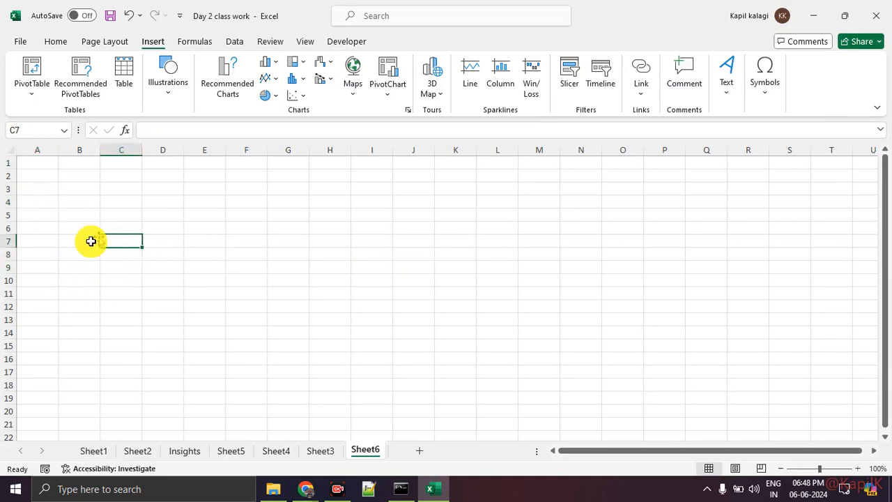
click(162, 243)
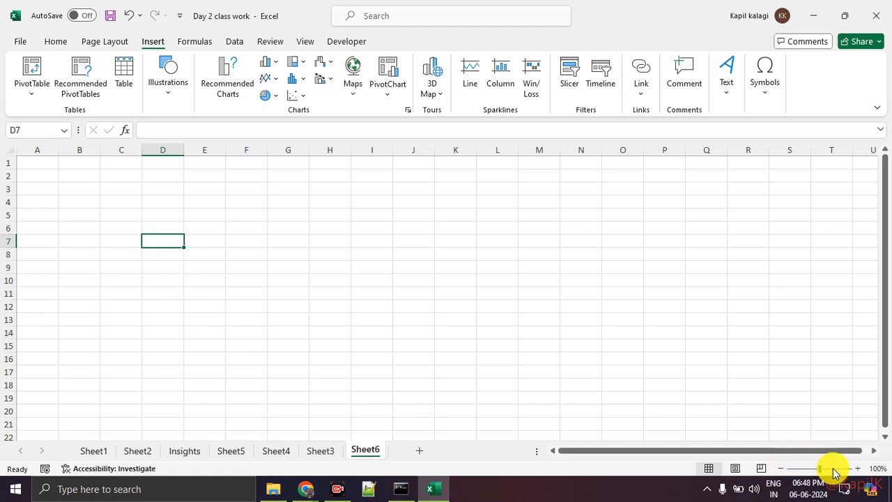
- Set the zoom of the blank sheet to 140%
click(857, 468)
click(858, 469)
click(858, 468)
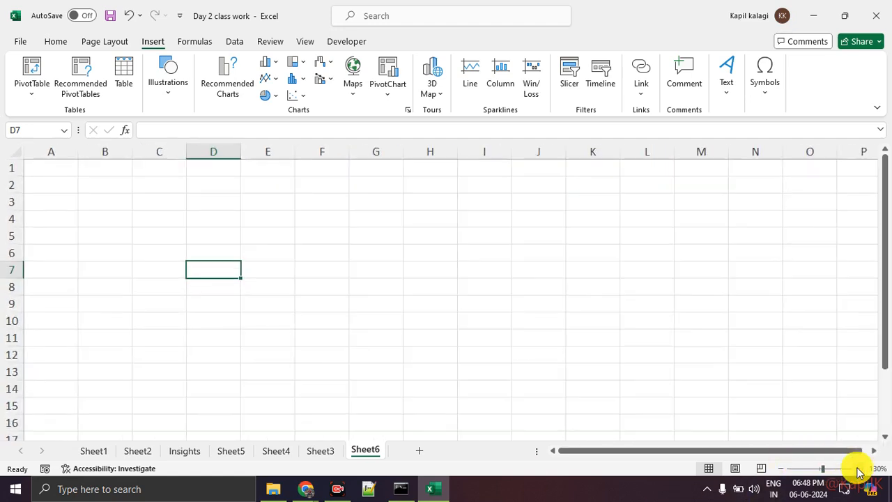
click(858, 468)
- Point out individual cells of row 7 by selecting them one by one from D7 across and back to G7
click(255, 317)
click(246, 282)
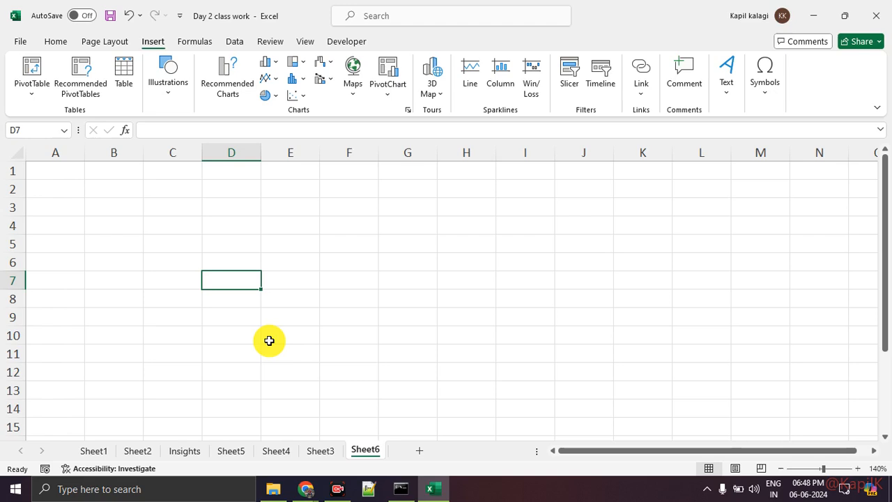
click(300, 285)
click(354, 280)
click(394, 283)
click(471, 286)
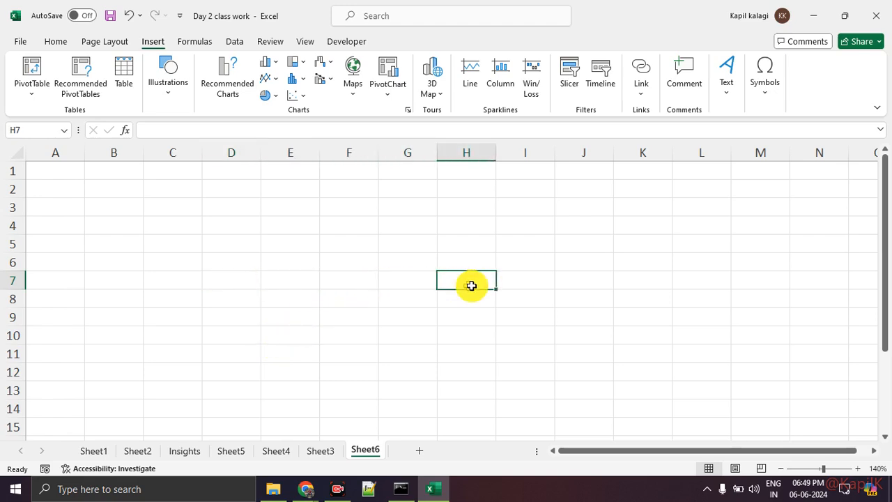
click(497, 285)
click(465, 284)
click(426, 283)
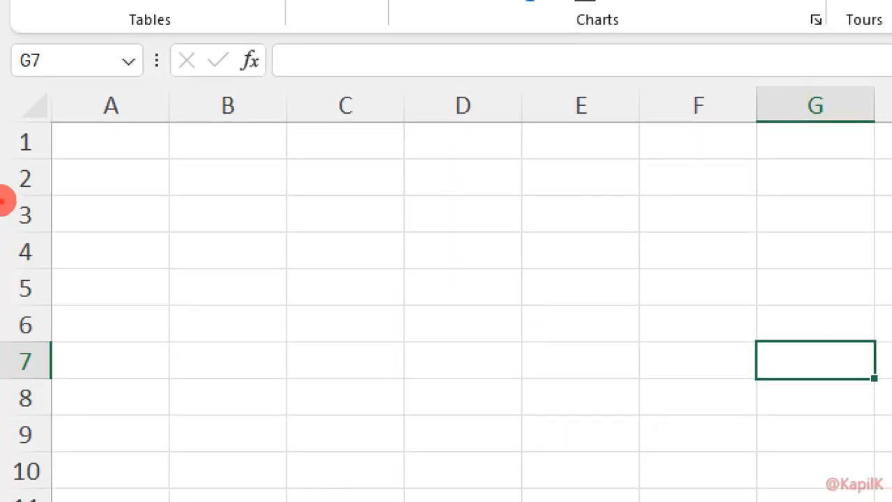
- Circle the row numbers in red and mark rows 1 and 2 on screen, then clear the annotations
drag(70, 185, 46, 131)
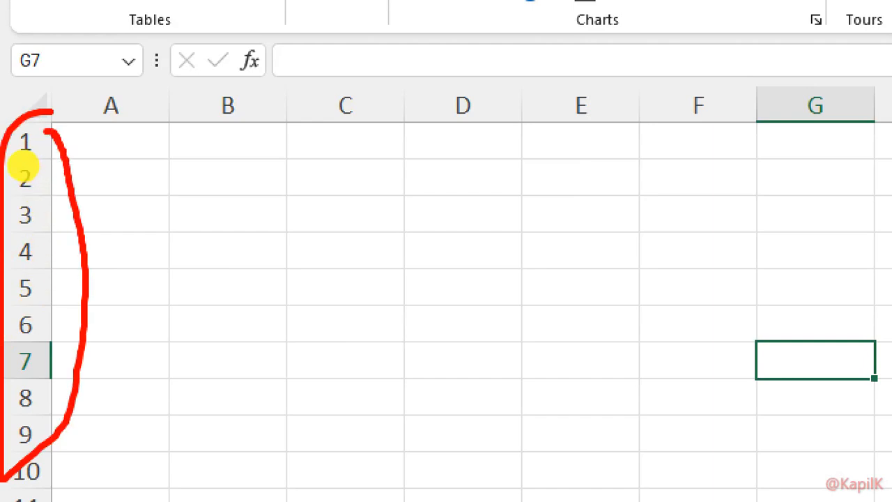
drag(86, 156, 174, 148)
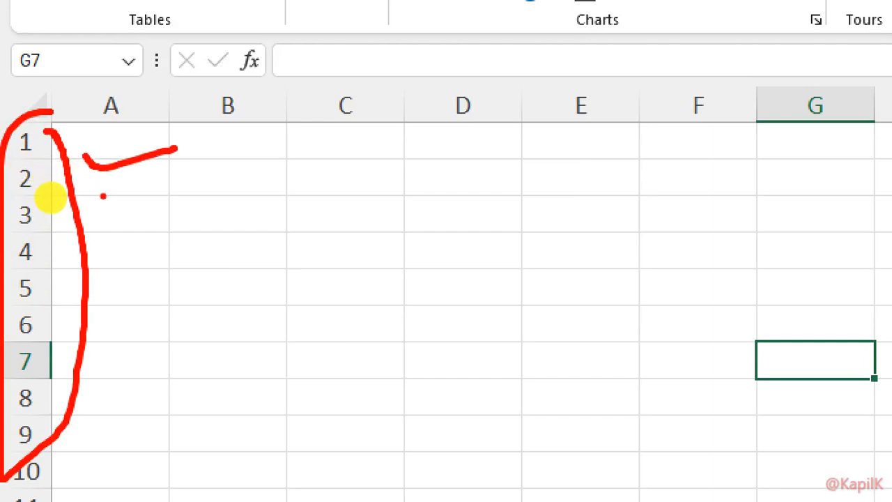
drag(92, 180, 175, 189)
key(Escape)
- Magnify the grid and draw red strokes across the rows and beside the row numbers to illustrate horizontal rows
key(ctrl+1)
click(18, 183)
drag(86, 158, 297, 157)
drag(135, 191, 270, 193)
drag(98, 230, 307, 238)
drag(170, 270, 353, 271)
drag(83, 305, 326, 304)
drag(179, 363, 334, 363)
drag(173, 405, 327, 418)
mouse_move(49, 135)
mouse_down()
mouse_move(1, 167)
mouse_move(61, 140)
mouse_move(10, 189)
mouse_move(24, 216)
mouse_move(7, 237)
mouse_up()
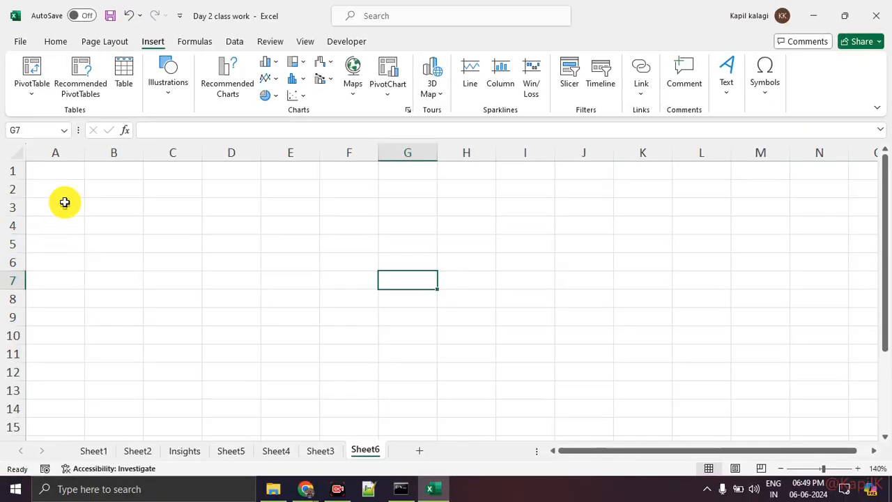
- Highlight the grid of cells A1:G9 by selecting it, then leave only cell E8 selected
drag(111, 157, 820, 428)
drag(381, 301, 416, 310)
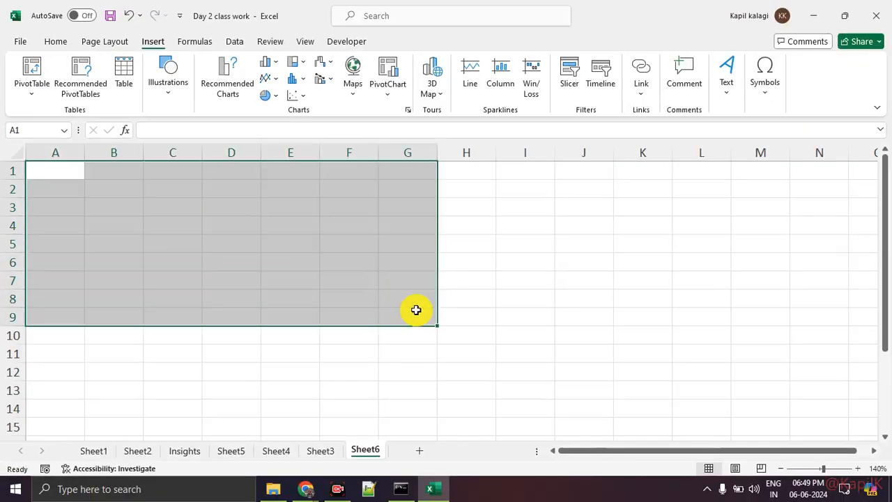
click(306, 294)
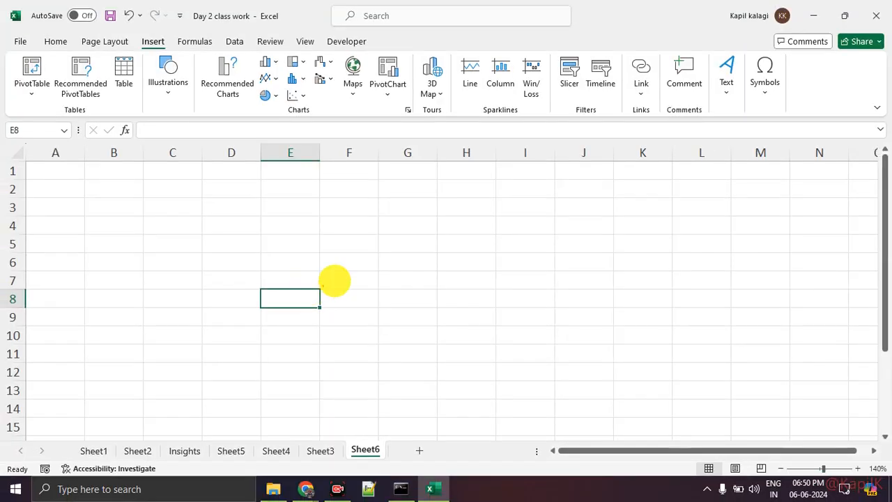
- Draw a red pair of crossing axes with arrowheads over the grid and label them x and y
mouse_move(393, 185)
mouse_down()
mouse_move(393, 379)
mouse_move(409, 333)
mouse_up()
drag(378, 197, 426, 215)
drag(307, 261, 693, 270)
drag(653, 246, 673, 279)
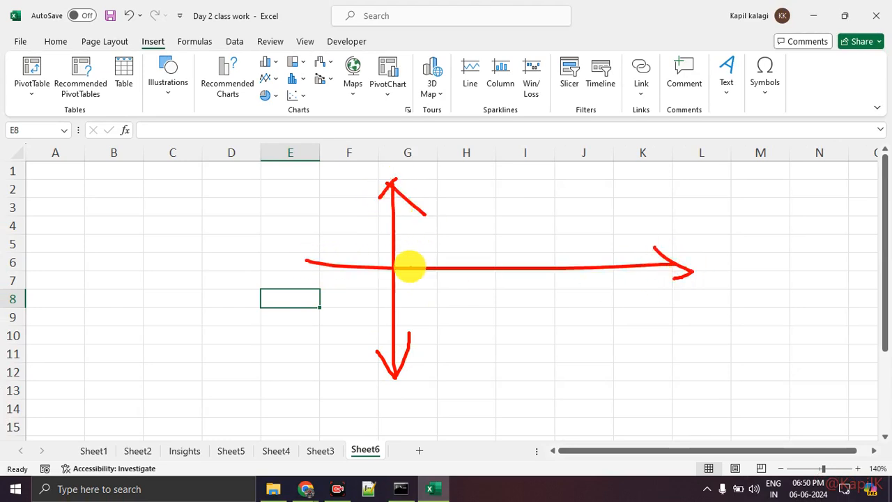
mouse_move(307, 247)
mouse_down()
mouse_move(299, 260)
mouse_move(311, 270)
mouse_up()
drag(705, 274, 713, 307)
drag(742, 272, 760, 298)
drag(431, 366, 446, 393)
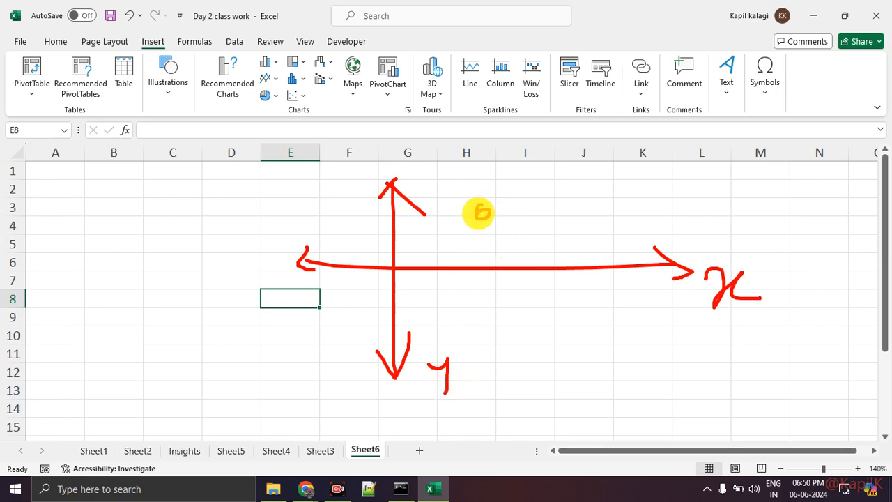
- Mark a point in the upper-right quadrant of the drawn axes and label it (2,2)
drag(480, 215, 504, 220)
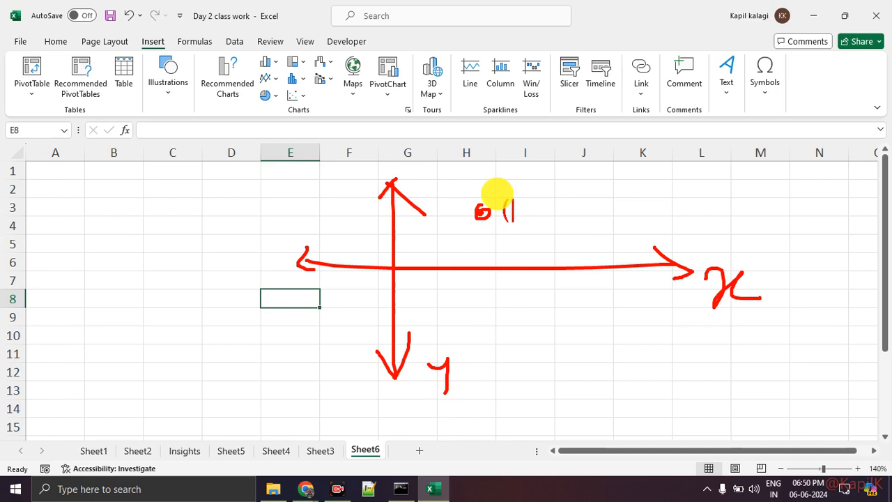
drag(510, 203, 524, 219)
mouse_move(528, 213)
mouse_down()
mouse_move(527, 222)
mouse_move(545, 219)
mouse_up()
drag(549, 201, 549, 221)
key(Escape)
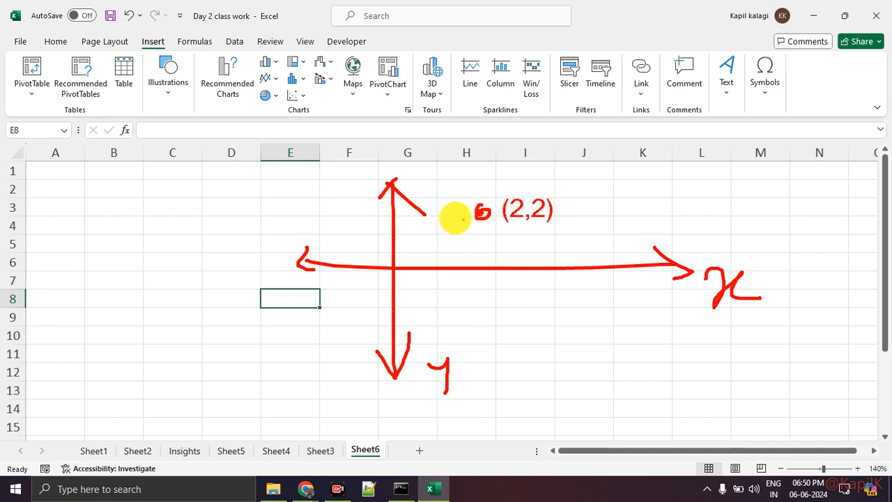
- Mark the point's dotted projections onto both axes, label each with 2, and clear the whole drawing
click(478, 225)
click(469, 244)
mouse_move(484, 236)
mouse_down()
mouse_move(484, 291)
mouse_move(496, 291)
mouse_up()
click(431, 215)
mouse_move(399, 214)
mouse_down()
mouse_move(409, 214)
mouse_move(364, 214)
mouse_move(389, 219)
mouse_up()
click(460, 218)
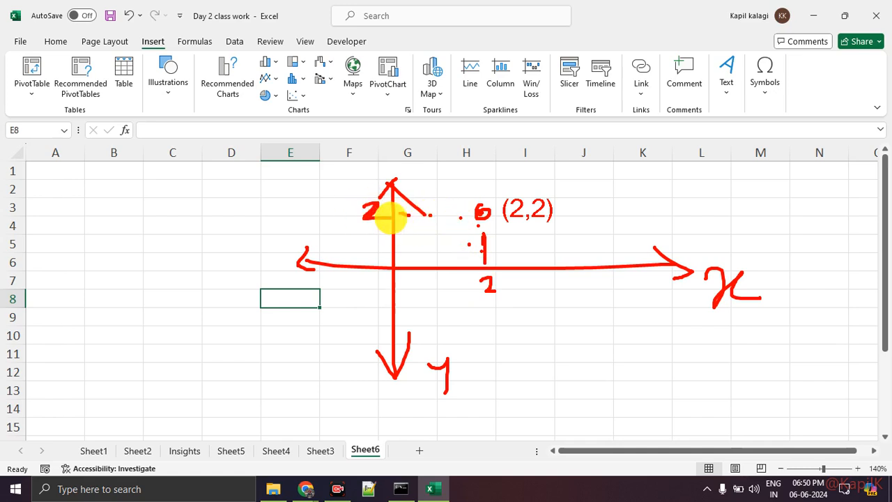
key(Escape)
- Annotate the row and column headers near cell A1 with red strokes, then clear the marks
key(ctrl+2)
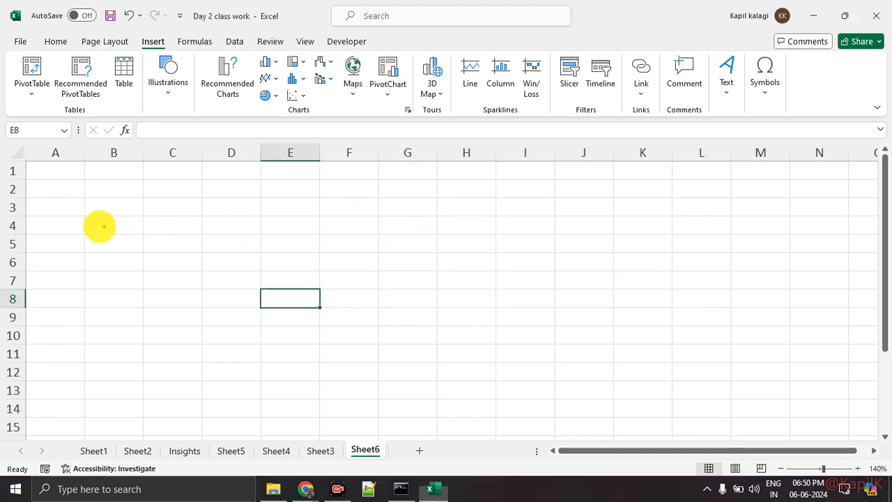
mouse_move(9, 159)
mouse_down()
mouse_move(2, 162)
mouse_move(22, 192)
mouse_move(8, 185)
mouse_up()
mouse_move(97, 144)
mouse_down()
mouse_move(358, 143)
mouse_move(109, 141)
mouse_up()
key(Escape)
key(ctrl+1)
click(1, 154)
drag(34, 163, 223, 180)
mouse_move(123, 167)
mouse_down()
mouse_move(444, 159)
mouse_move(20, 129)
mouse_move(44, 165)
mouse_move(33, 164)
mouse_up()
mouse_move(25, 198)
mouse_down()
mouse_move(7, 329)
mouse_move(79, 255)
mouse_move(15, 146)
mouse_up()
key(Escape)
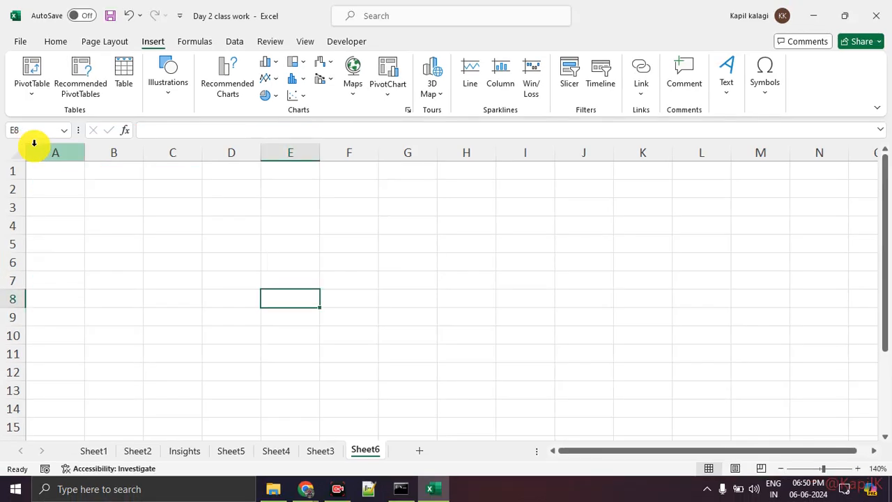
- Examine the sheet's column limit by jumping from cell A1 to the last column of row 1 and back
click(42, 152)
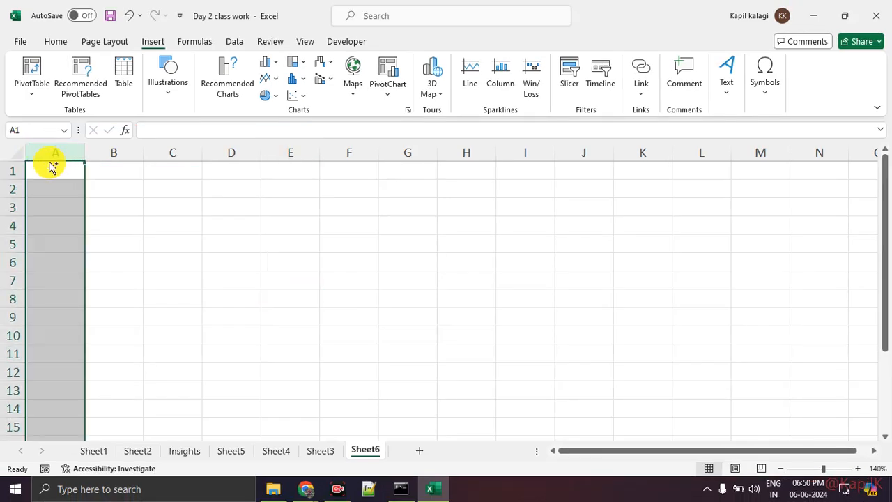
key(ctrl+Right)
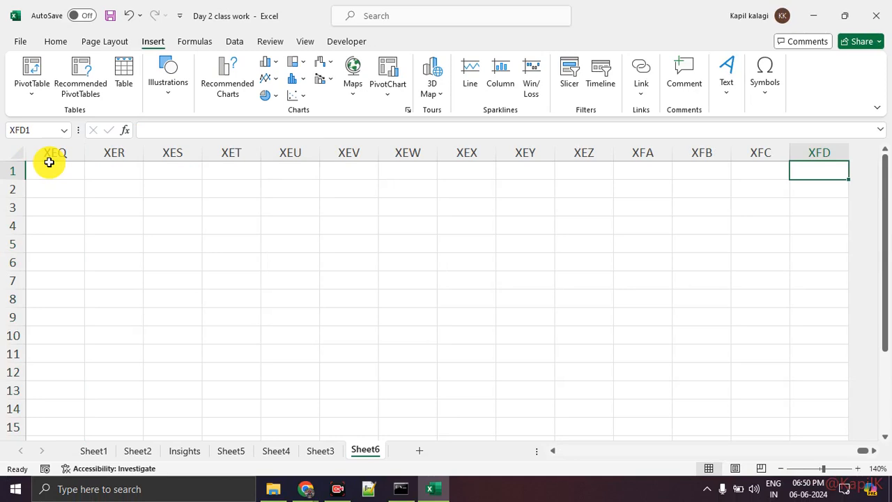
key(ctrl+Left)
- Examine how the column letters continue past Z by moving along row 1 from A1 to AN1
key(Right)
key(Right)
key(Right)
key(Right)
key(Right)
key(Right)
key(Right)
key(Right)
key(Right)
key(Right)
key(Right)
key(Right)
key(Right)
key(Right)
key(Right)
key(Right)
key(Right)
key(Right)
key(Right)
key(Right)
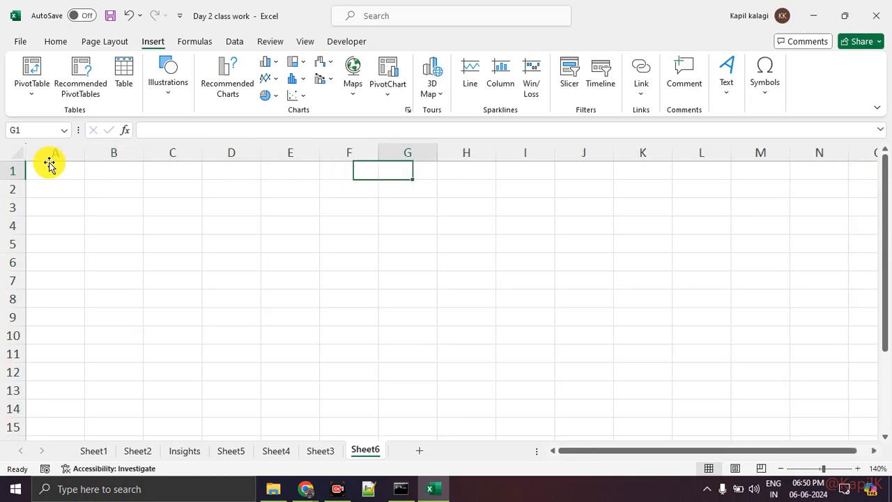
key(Right)
key(Right)
key(Right)
key(Right)
key(Right)
key(Right)
key(Right)
key(Right)
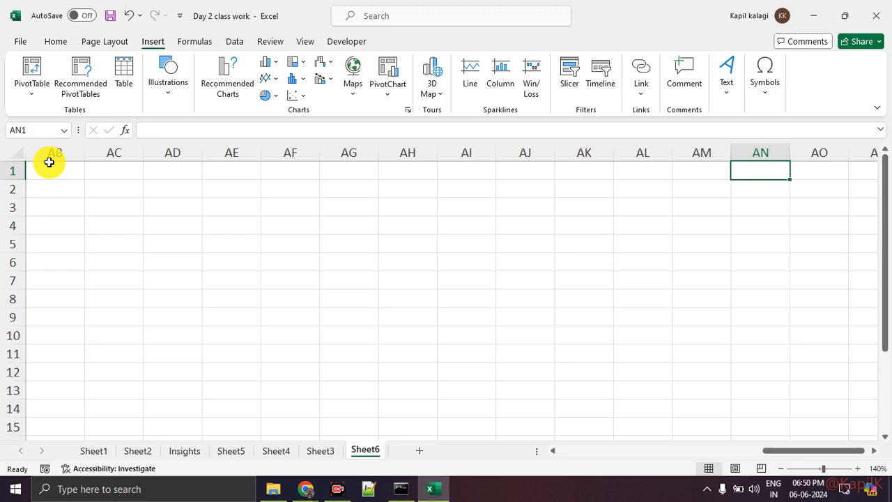
- Move back along row 1 to the change from Z to AA and step through the columns up to AE1
key(Left)
key(Left)
key(Left)
key(Left)
key(Left)
key(Left)
key(Left)
key(Left)
key(Left)
key(Left)
key(Left)
key(Left)
key(Left)
key(Left)
key(Left)
key(Left)
key(Right)
key(Right)
key(Right)
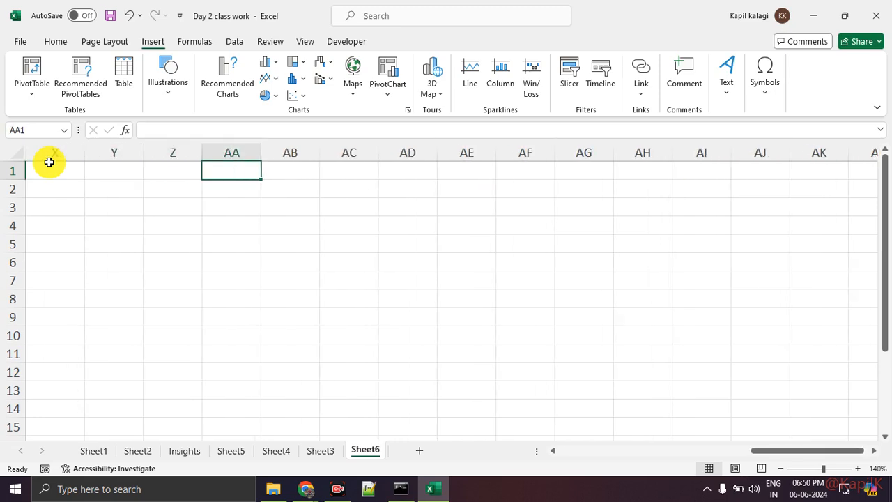
key(Right)
key(Right)
key(Right)
key(Right)
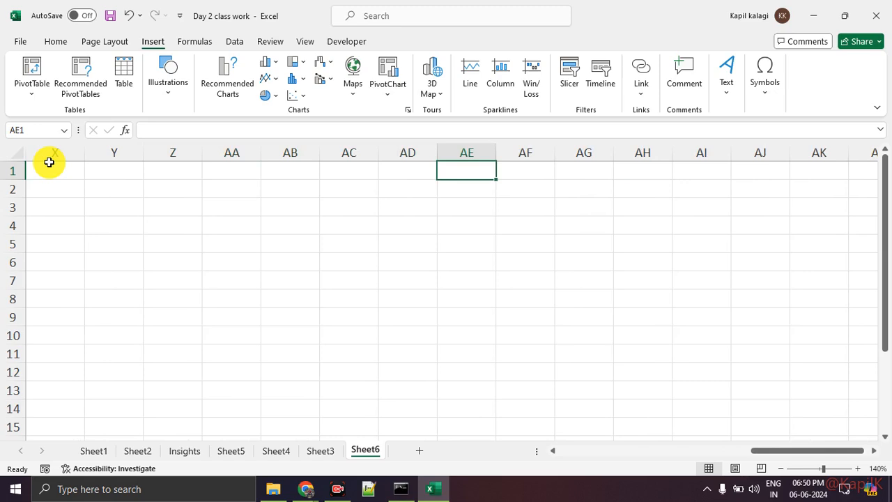
- Examine the column letters after AZ by moving along row 1 into the B series, back to BA1, and on to BC1
key(Right)
key(Right)
key(Right)
key(Right)
key(Right)
key(Right)
key(Right)
key(Right)
key(Right)
key(Right)
key(Right)
key(Right)
key(Right)
key(Right)
key(Right)
key(Right)
key(Right)
key(Right)
key(Right)
key(Right)
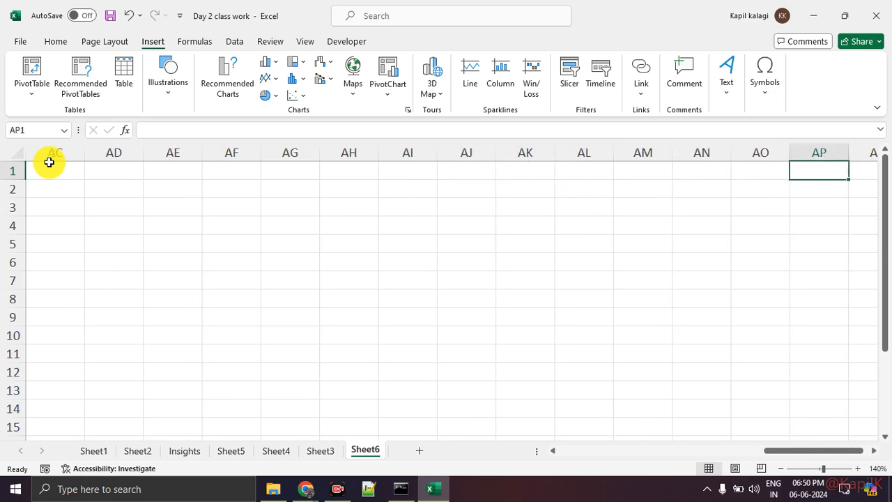
key(Right)
key(Left)
key(Left)
key(Left)
key(Left)
key(Left)
key(Left)
key(Left)
key(Left)
key(Left)
key(Left)
key(Left)
key(Left)
key(Left)
key(Left)
key(Left)
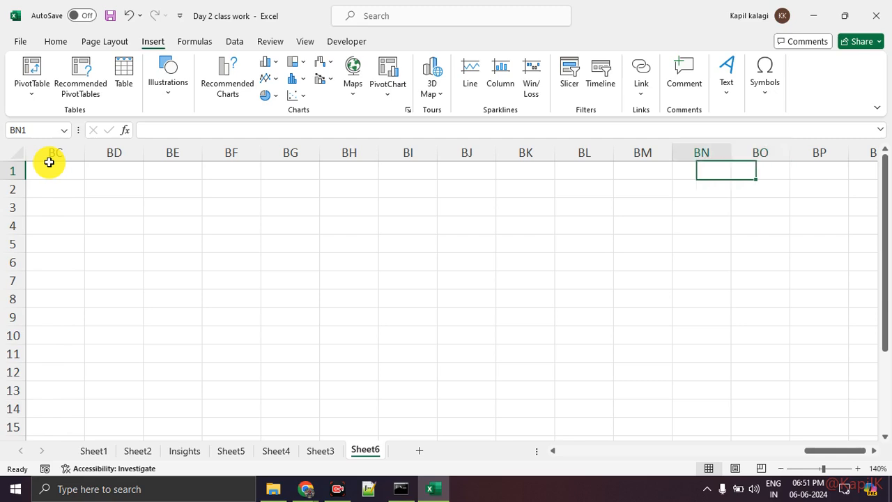
key(Right)
key(Left)
key(Right)
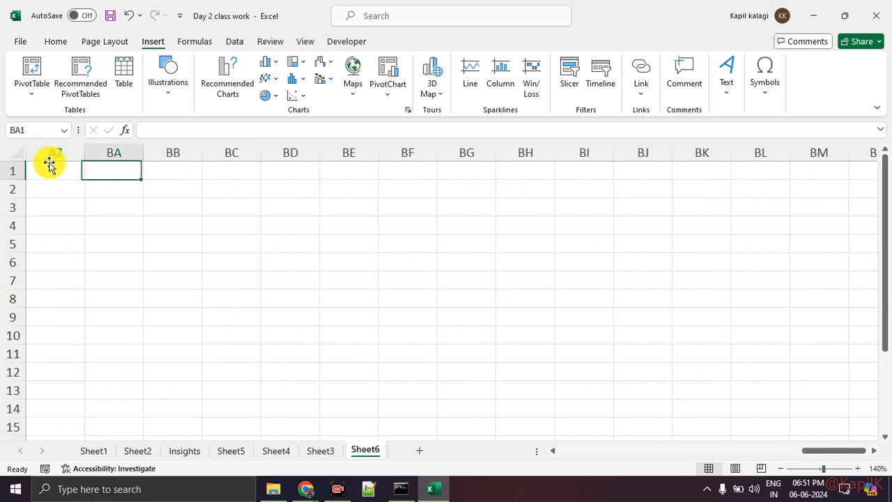
key(Right)
key(Right)
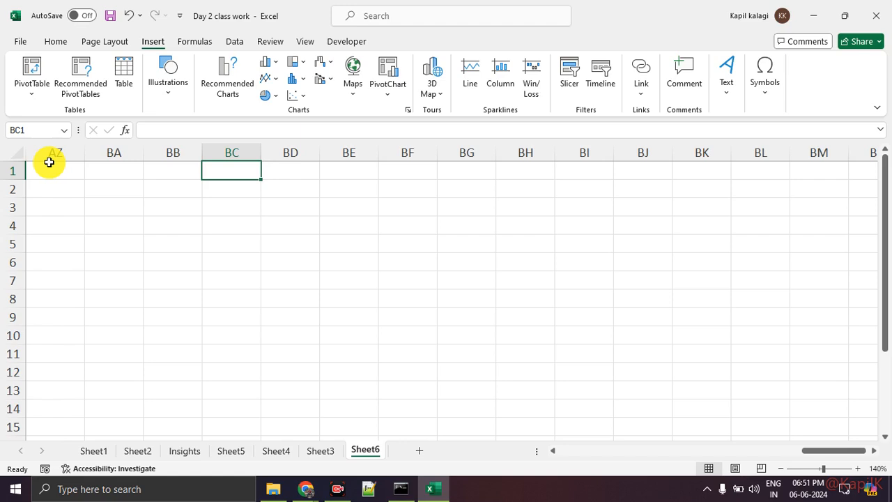
- Move back along row 1 from BC1 to cell A1
key(Left)
key(Left)
key(Left)
key(Left)
key(Left)
key(Left)
key(Left)
key(Left)
key(Left)
key(Left)
key(Left)
key(Left)
key(Left)
key(Left)
key(Left)
key(Left)
key(Left)
key(Left)
key(Left)
key(Left)
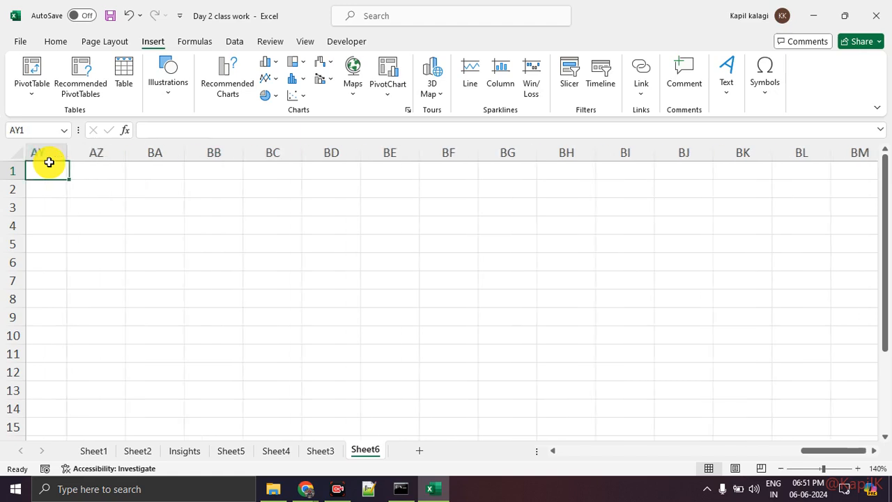
key(Left)
key(Left)
key(Left)
key(Left)
key(Left)
key(Left)
key(Left)
key(Left)
key(Left)
key(Left)
key(Left)
key(Left)
key(Left)
key(Left)
key(Left)
key(Left)
key(Left)
key(Left)
key(Left)
key(Left)
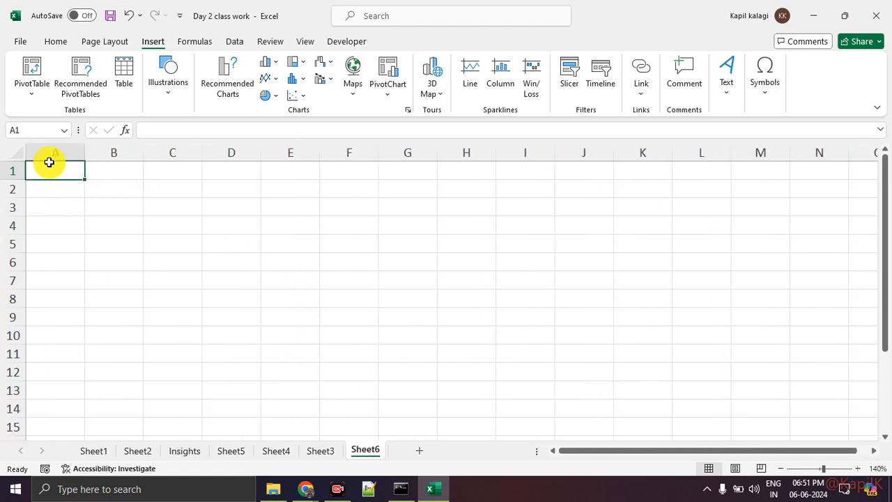
- Circle the row numbers and the column letters with the annotation pen, and clear the marks
mouse_move(23, 167)
mouse_down()
mouse_move(7, 335)
mouse_move(4, 209)
mouse_up()
mouse_move(119, 139)
mouse_down()
mouse_move(68, 154)
mouse_move(179, 132)
mouse_up()
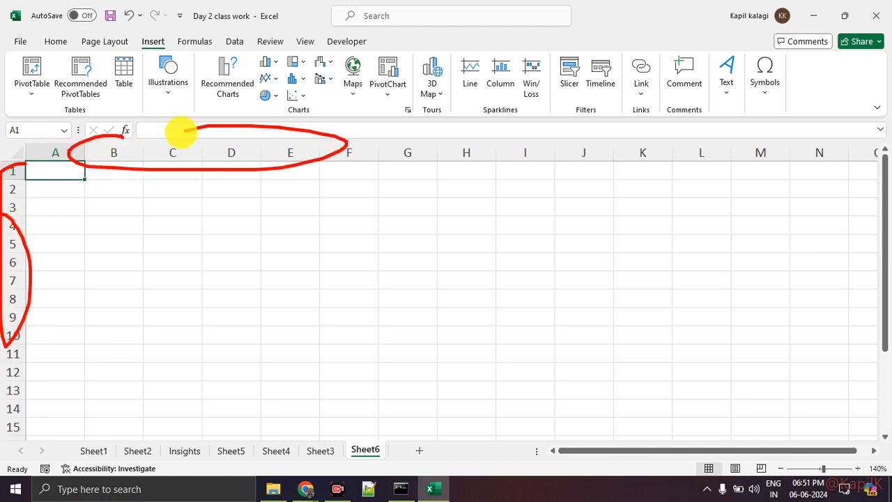
key(Escape)
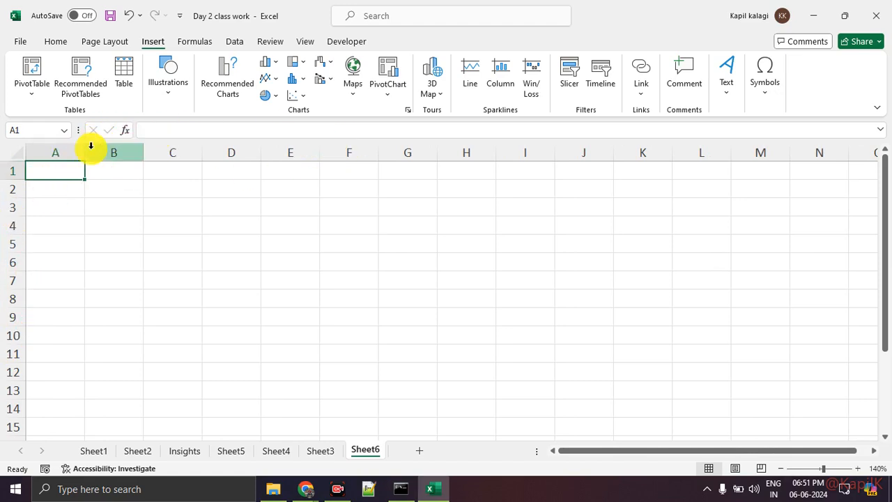
- Circle the area around cell D5 with the annotation pen, clear it and enter 23 in D5
click(65, 191)
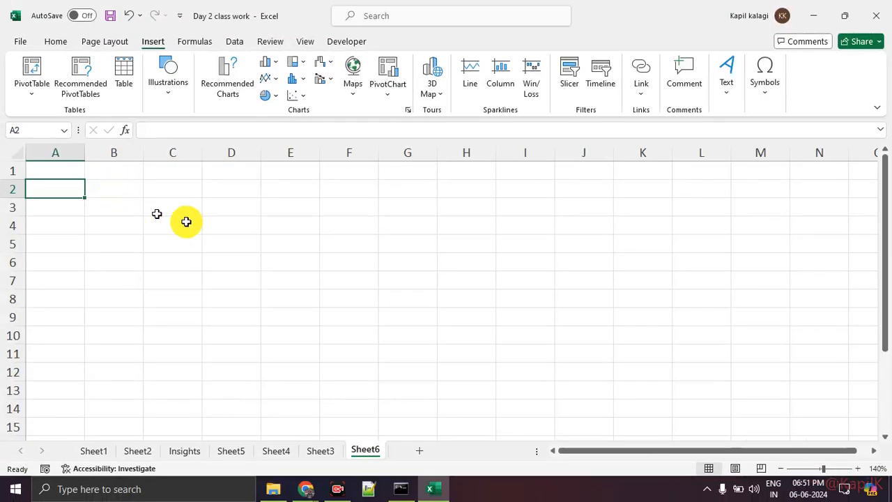
click(225, 240)
mouse_move(279, 218)
mouse_down()
mouse_move(209, 222)
mouse_move(326, 248)
mouse_move(278, 218)
mouse_up()
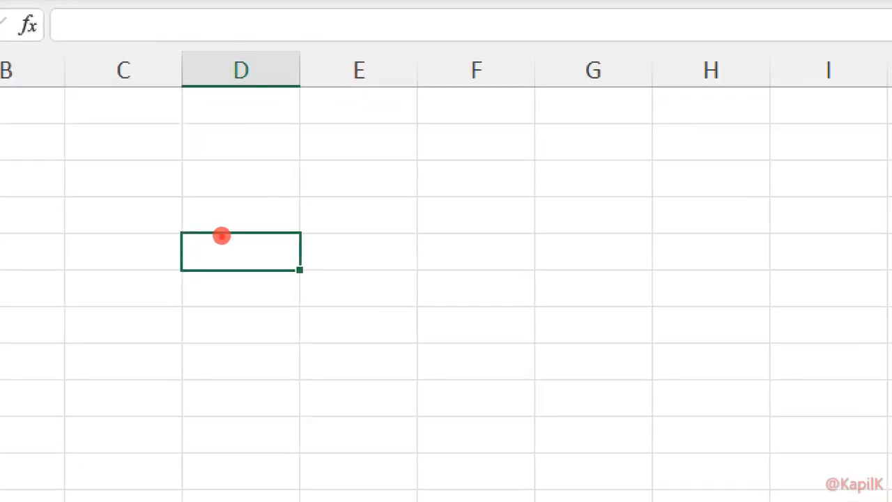
key(Escape)
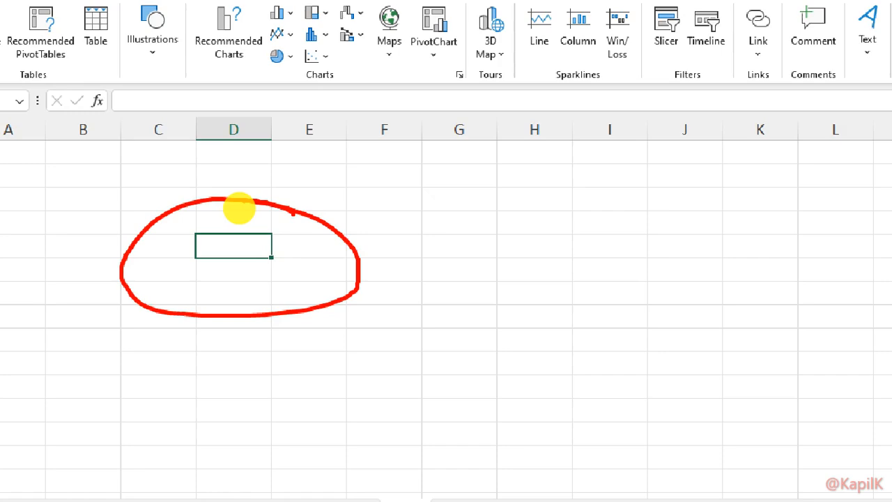
text(23)
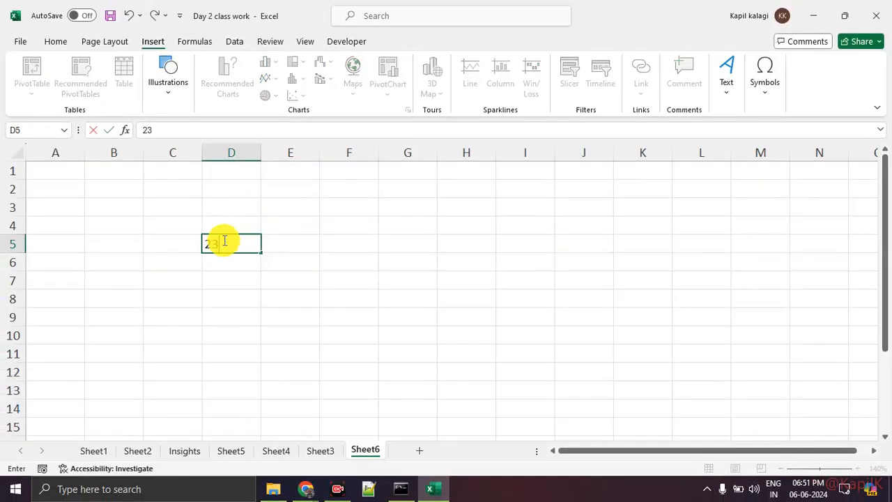
key(Return)
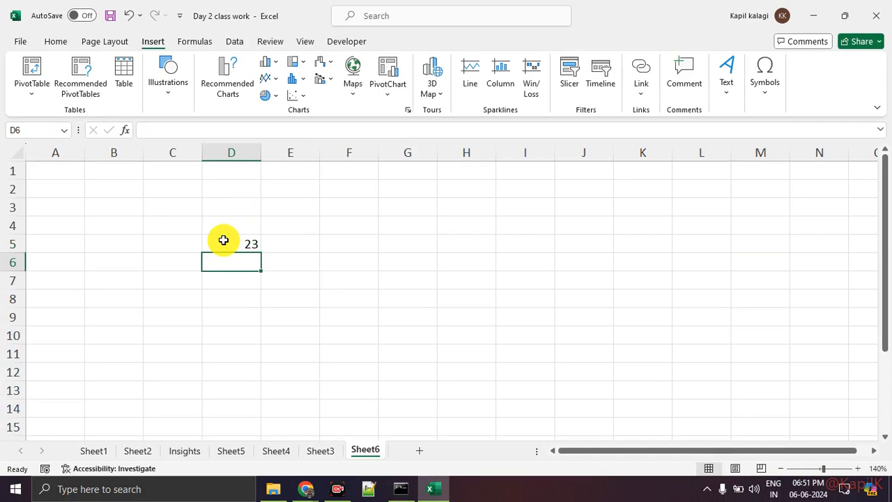
- Examine cell D5's content in the sheet and in the formula bar, marking both places with the annotation pen
click(223, 241)
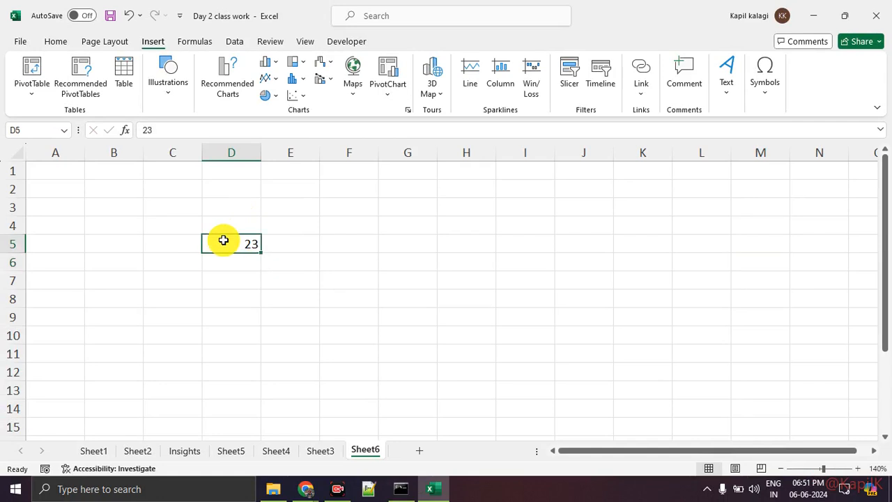
key(ctrl+1)
click(218, 236)
mouse_move(315, 221)
mouse_down()
mouse_move(274, 219)
mouse_move(296, 225)
mouse_up()
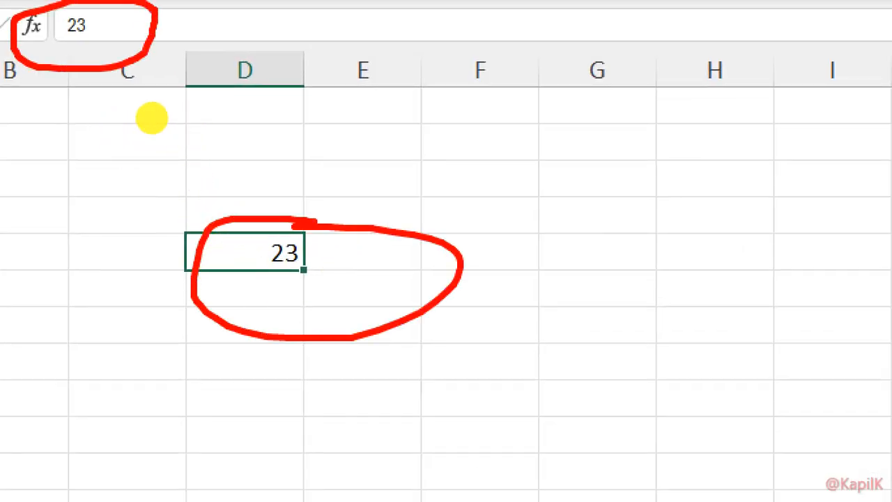
key(Escape)
key(ctrl+1)
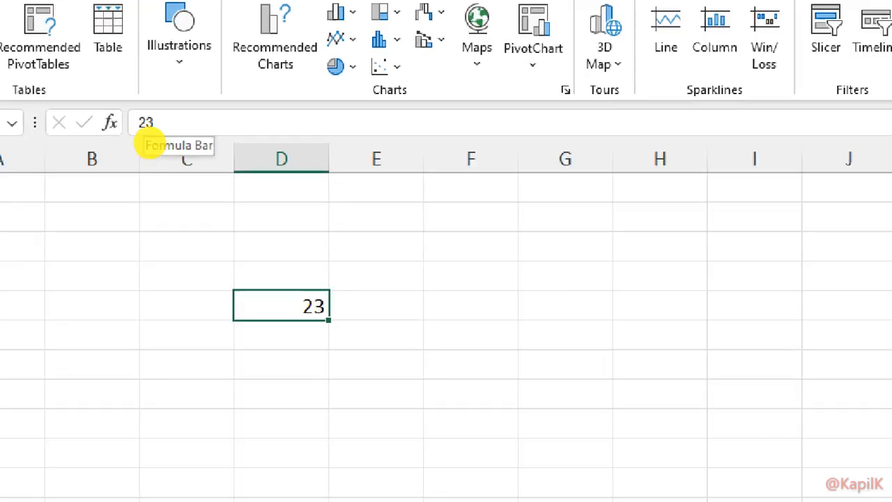
key(Escape)
drag(165, 130, 130, 142)
click(167, 189)
key(ctrl+1)
key(Escape)
click(234, 240)
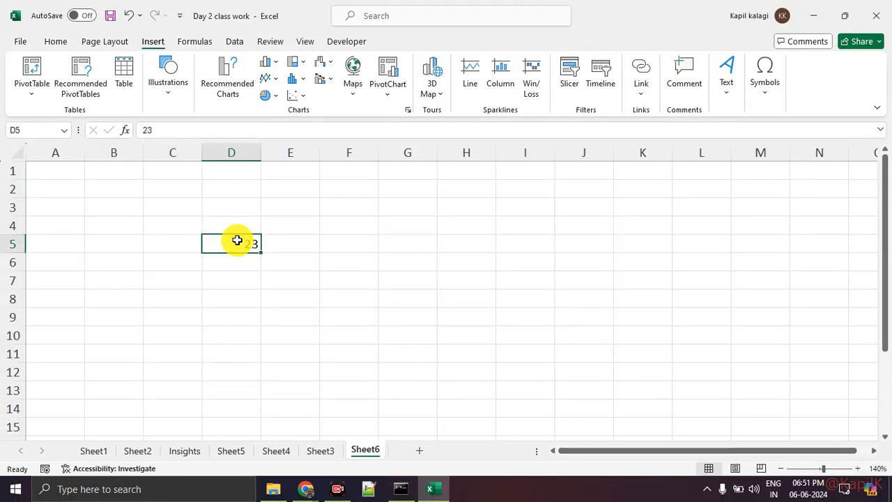
mouse_move(169, 120)
mouse_down()
mouse_move(150, 122)
mouse_move(174, 130)
mouse_move(270, 128)
mouse_up()
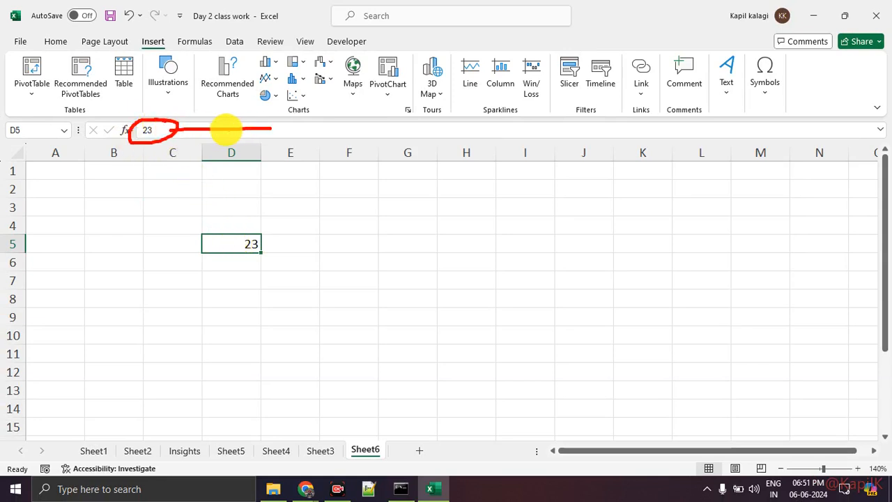
mouse_move(204, 118)
mouse_down()
mouse_move(175, 132)
mouse_move(198, 140)
mouse_up()
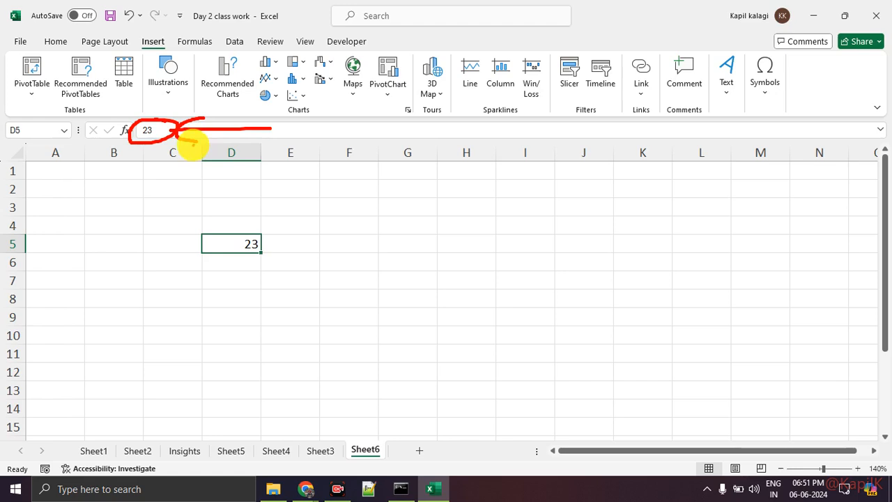
key(Escape)
- Enter 44 in cell E5, beside the value in D5
click(227, 286)
click(246, 242)
click(341, 276)
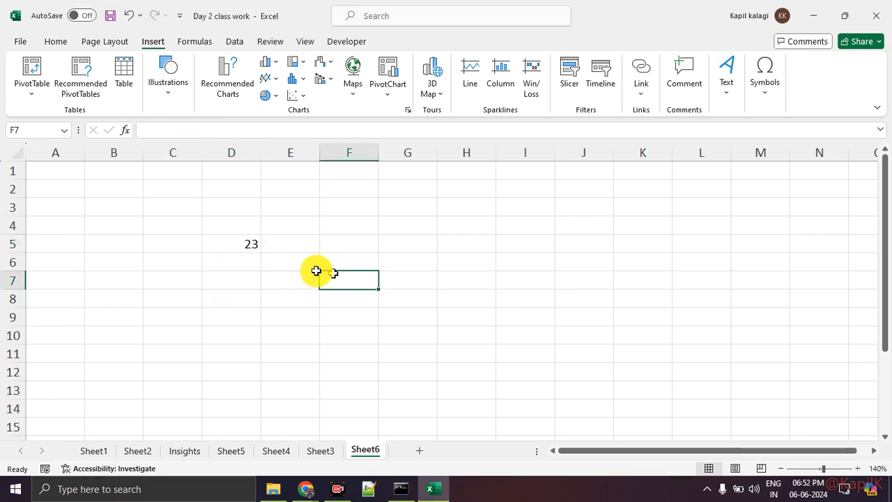
click(244, 242)
drag(260, 257, 293, 253)
click(351, 253)
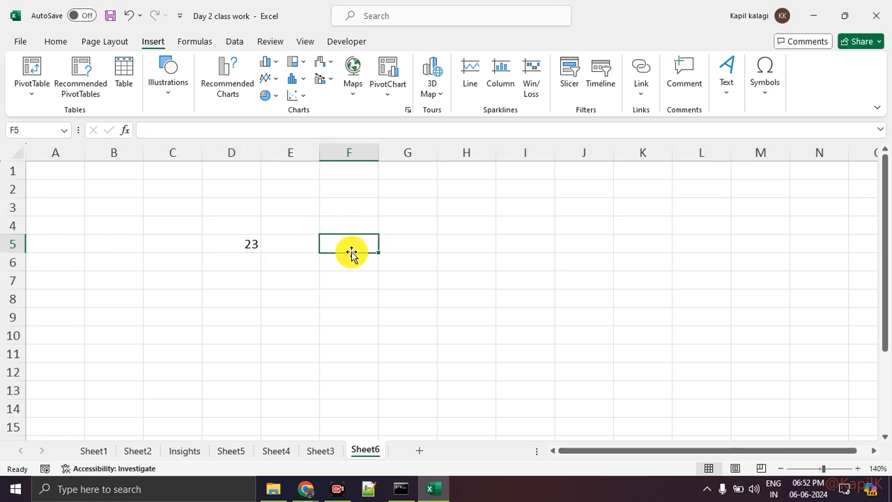
click(296, 253)
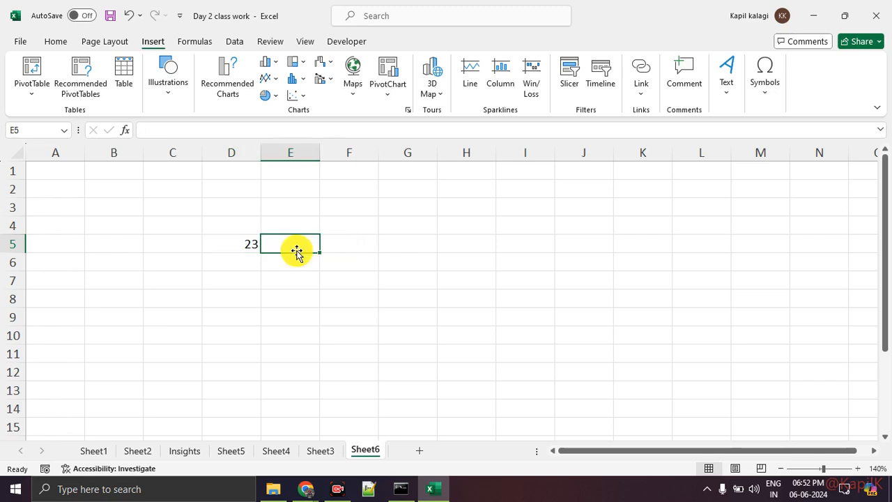
text(44)
key(Return)
- Mark the two numbers in row 5 and add them in cell F5 with the formula =23+44
click(351, 247)
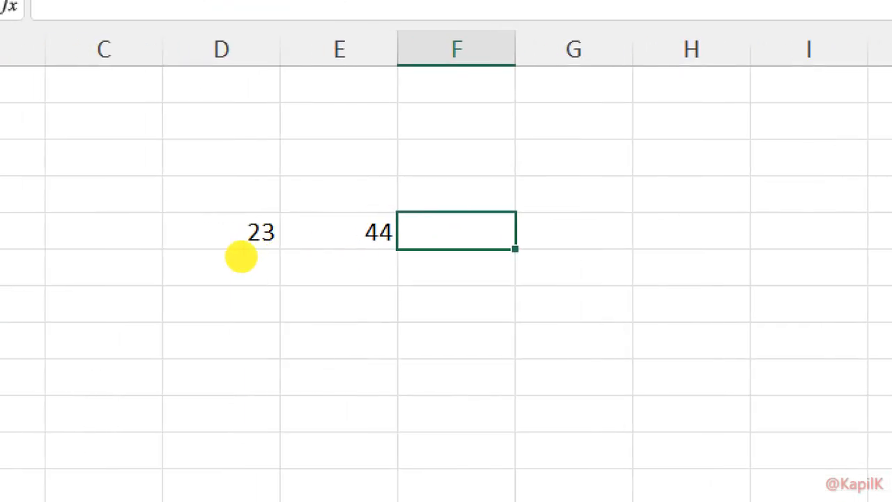
drag(242, 257, 270, 256)
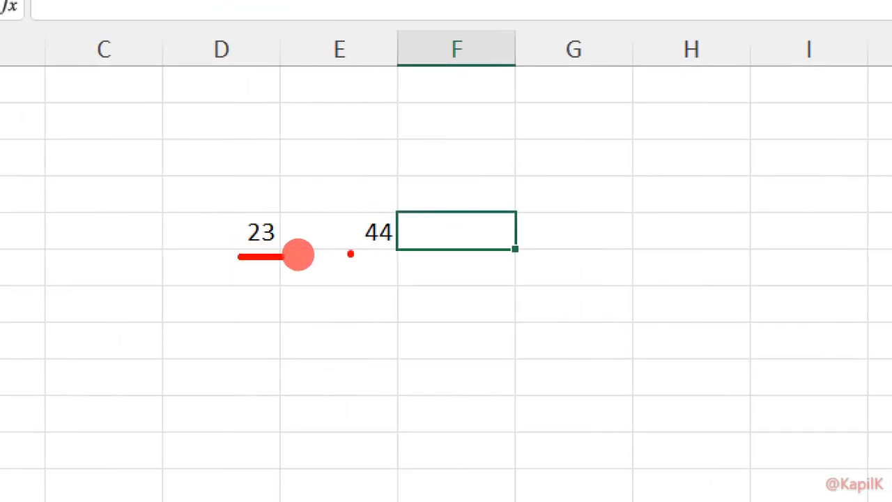
drag(350, 254, 398, 252)
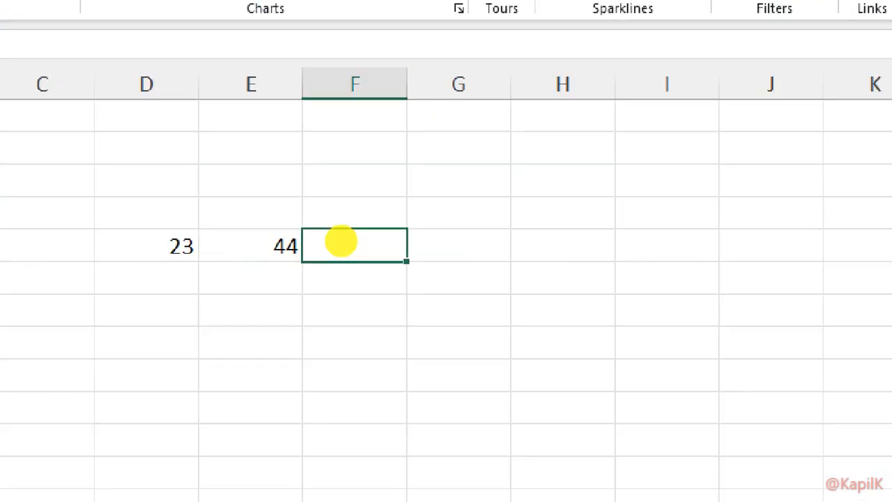
drag(371, 237, 335, 229)
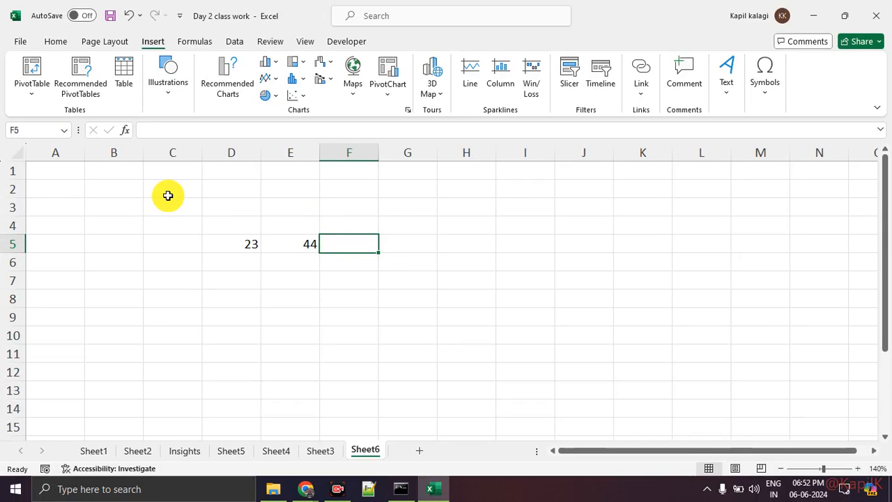
text(=23+44)
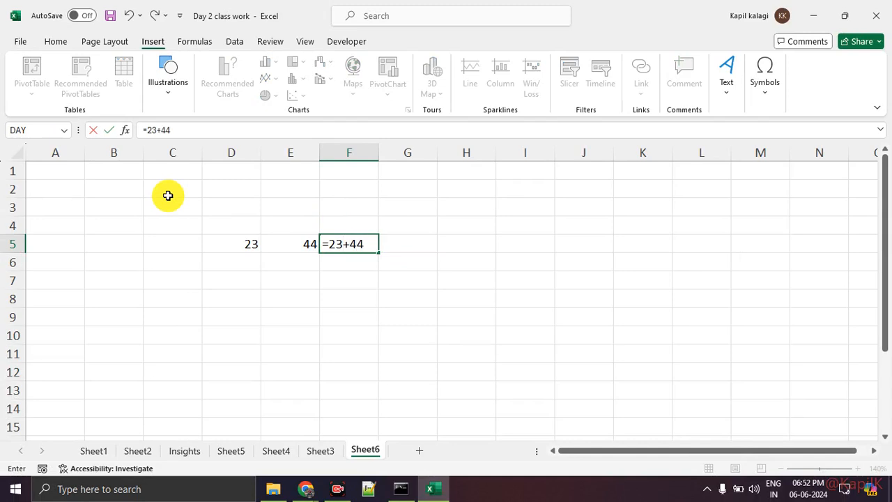
key(Return)
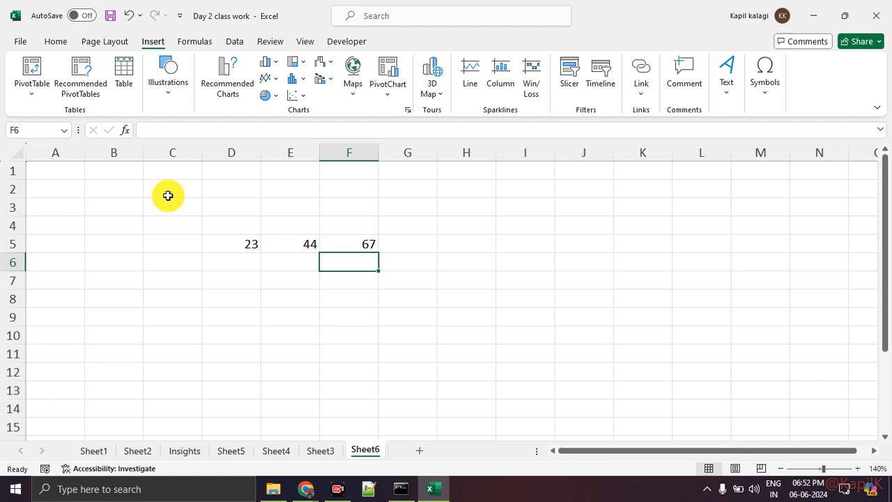
- Mark the two input values and their sum in row 5, and change cell D5 to 20
key(Up)
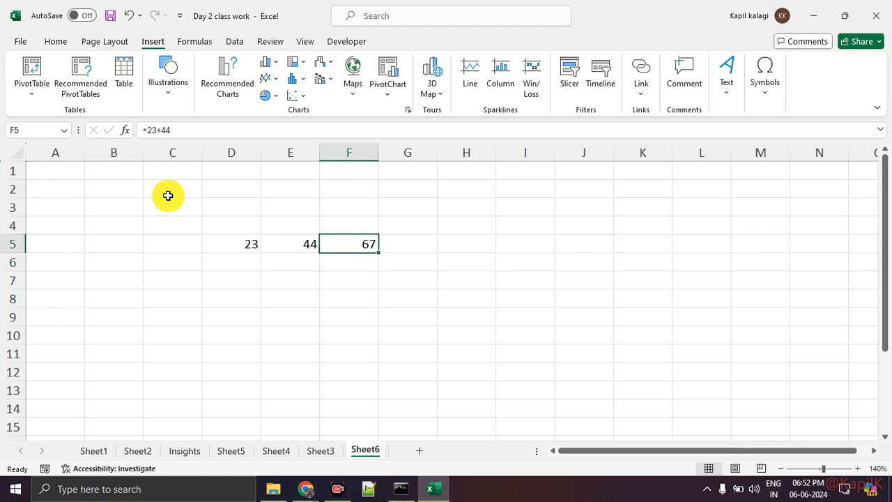
key(Left)
key(Left)
key(ctrl+1)
click(177, 221)
mouse_move(202, 255)
mouse_down()
mouse_move(295, 260)
mouse_move(323, 234)
mouse_move(370, 255)
mouse_move(362, 258)
mouse_up()
key(Escape)
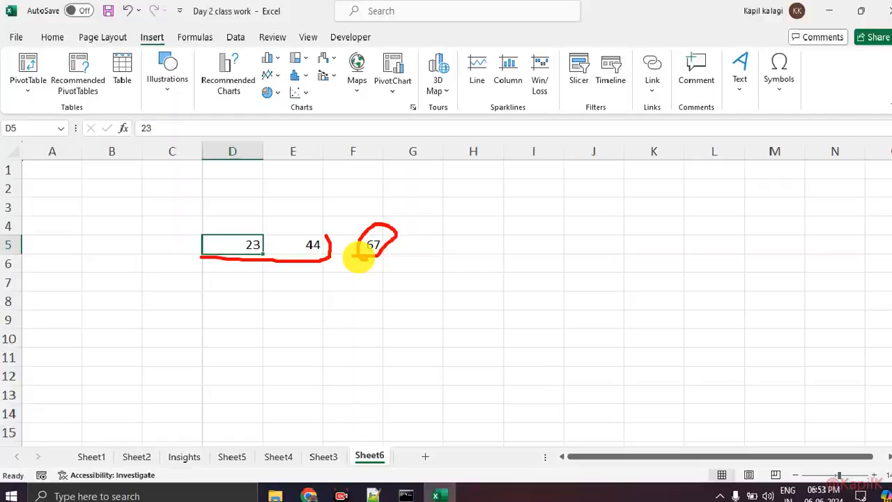
text(20)
key(Return)
- Compare the result and typed-in formula in cell F5 with the values in D5 and E5, marking them with the annotation pen
key(ctrl+1)
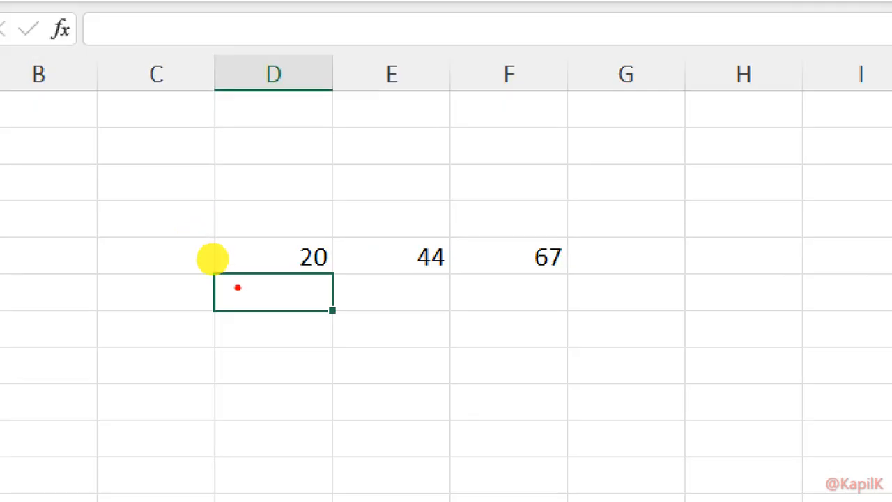
mouse_move(576, 241)
mouse_down()
mouse_move(516, 223)
mouse_move(635, 263)
mouse_move(575, 240)
mouse_up()
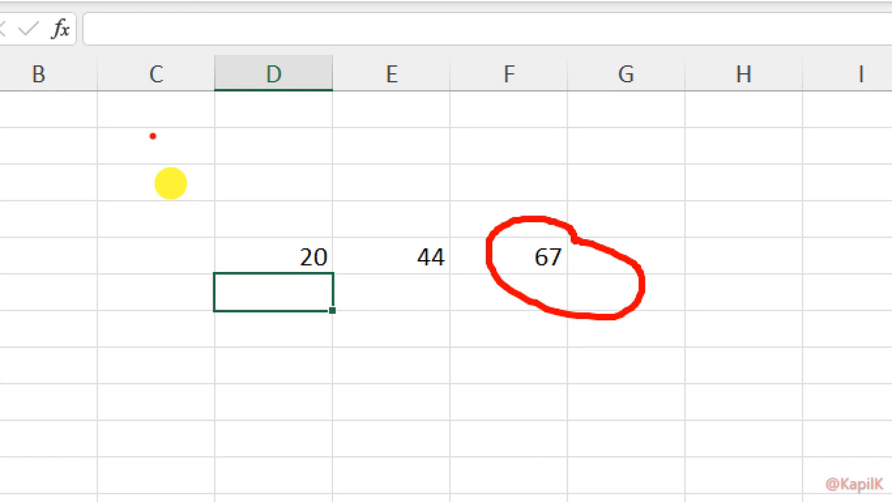
key(Up)
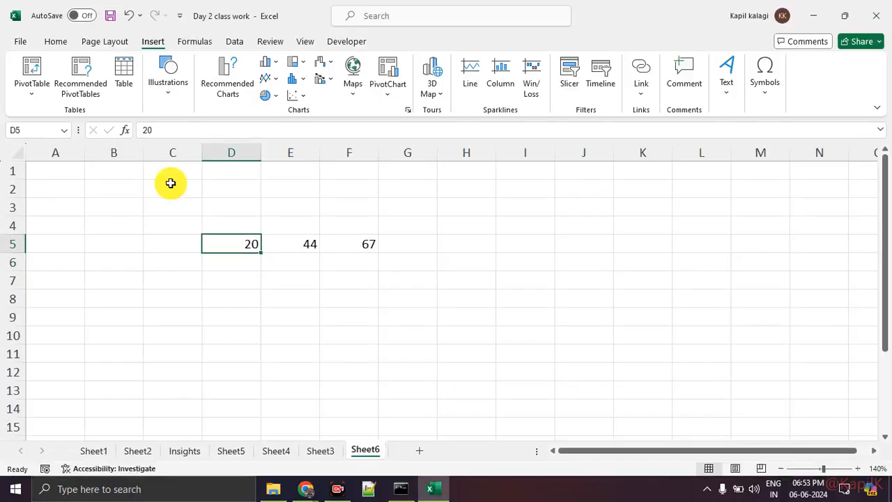
key(Right)
key(Right)
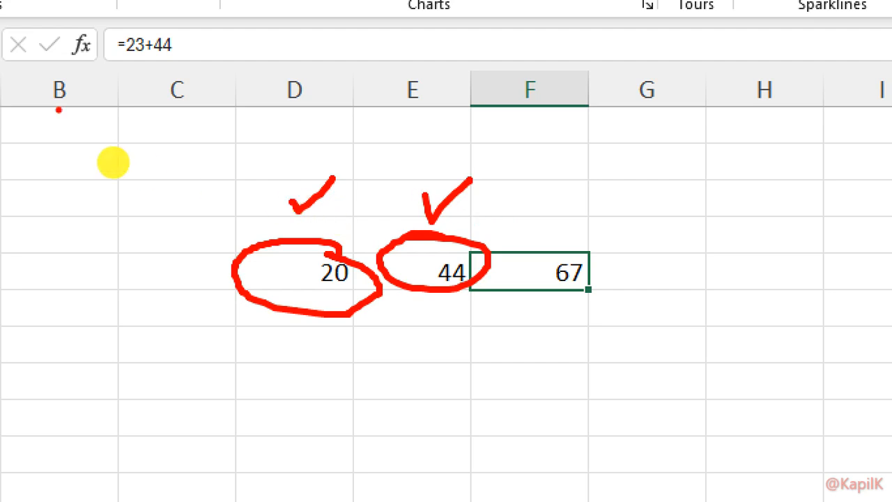
key(Escape)
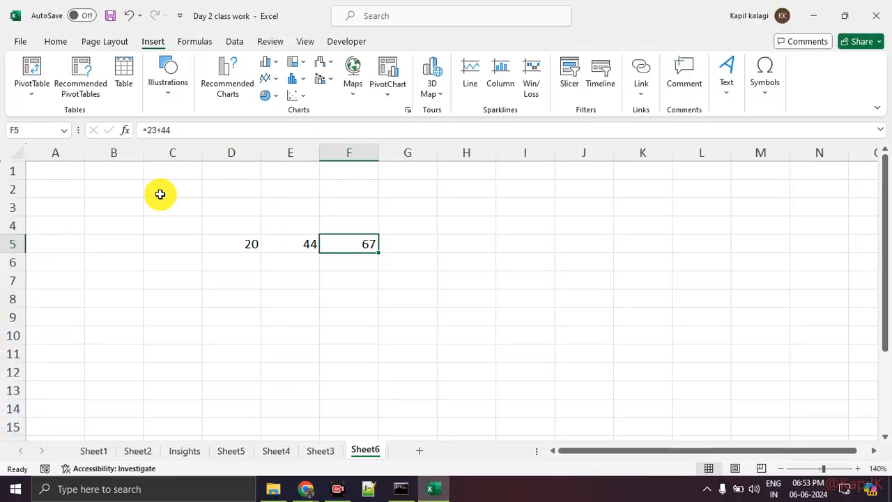
- Replace the typed-number formula in cell F5 with =D5+E5, using references to the two input cells
key(F2)
key(BackSpace)
key(BackSpace)
key(BackSpace)
key(BackSpace)
key(BackSpace)
key(BackSpace)
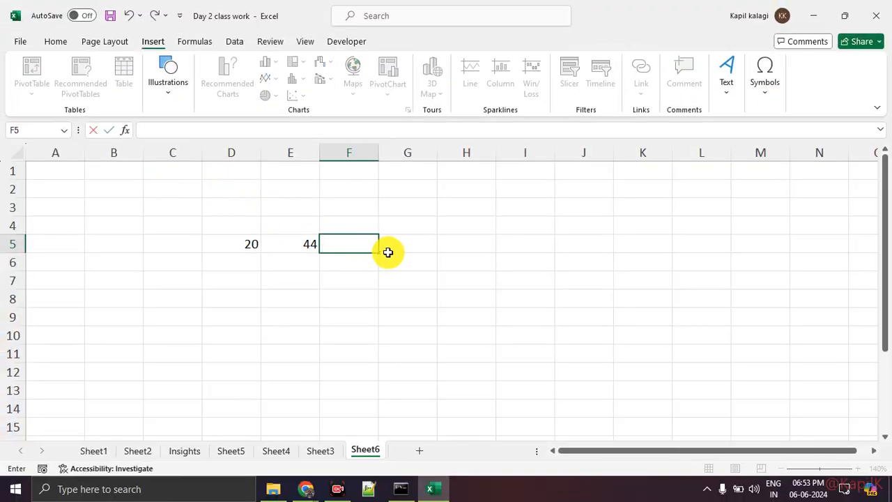
text(=)
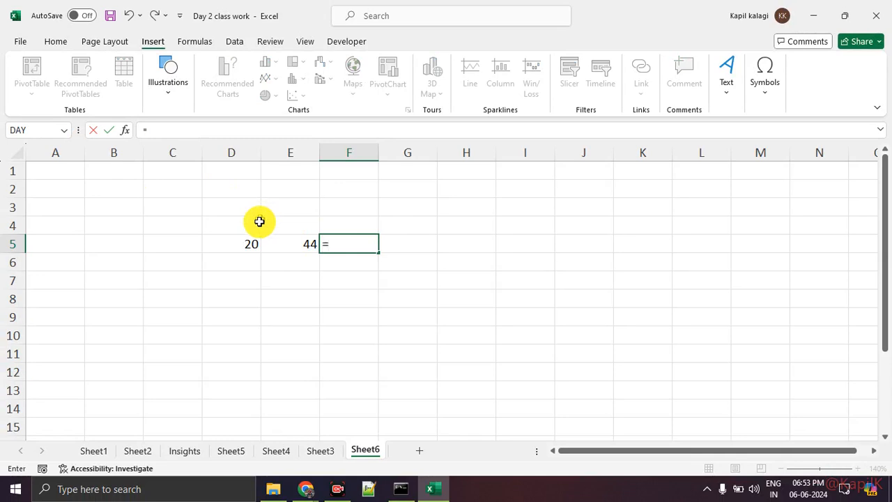
click(246, 242)
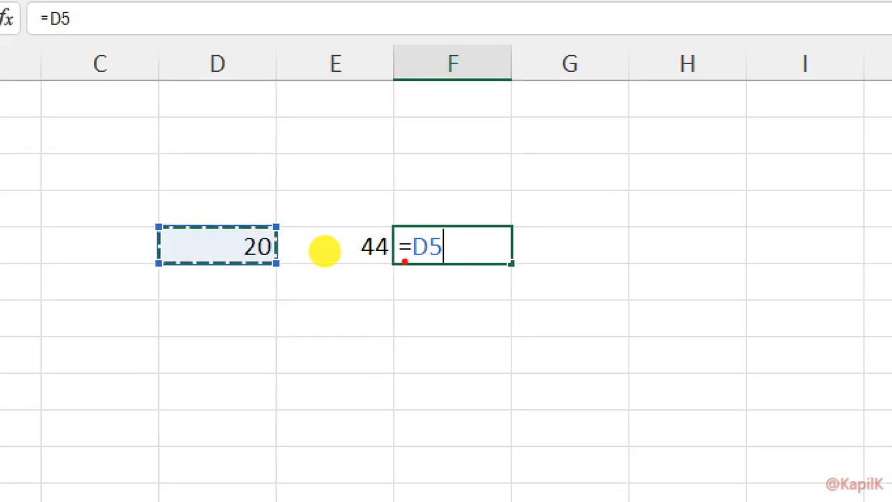
text(+)
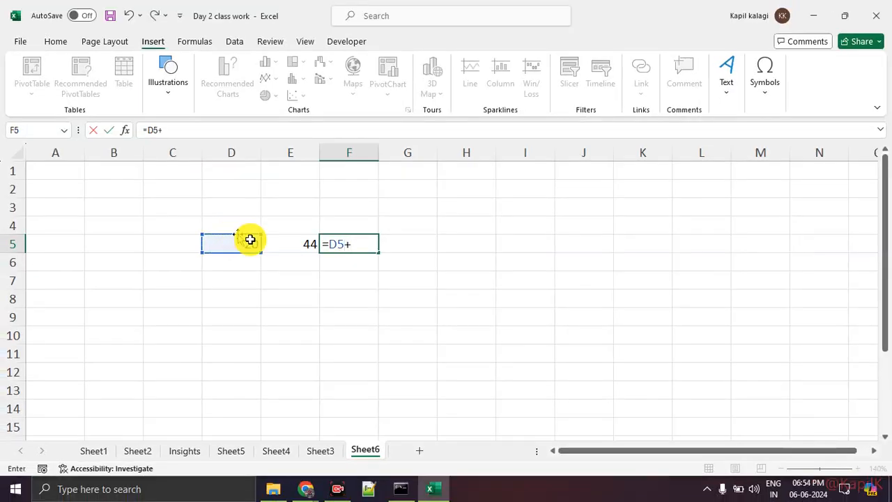
click(305, 251)
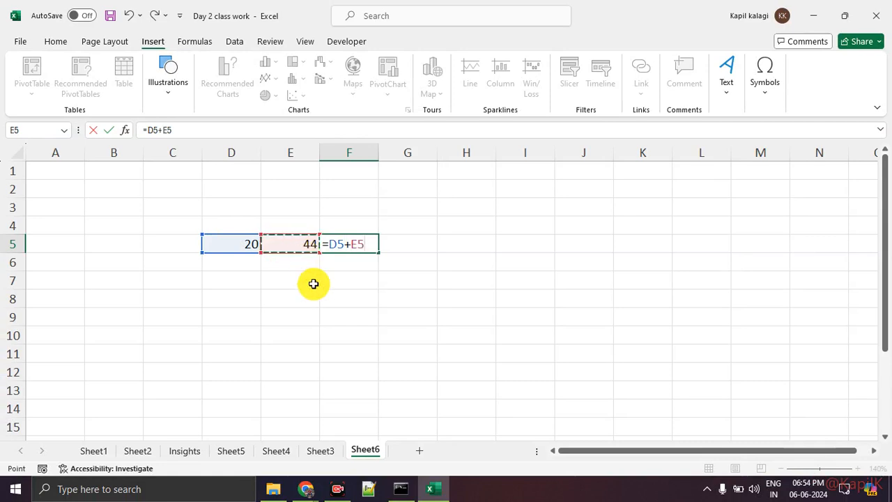
key(Return)
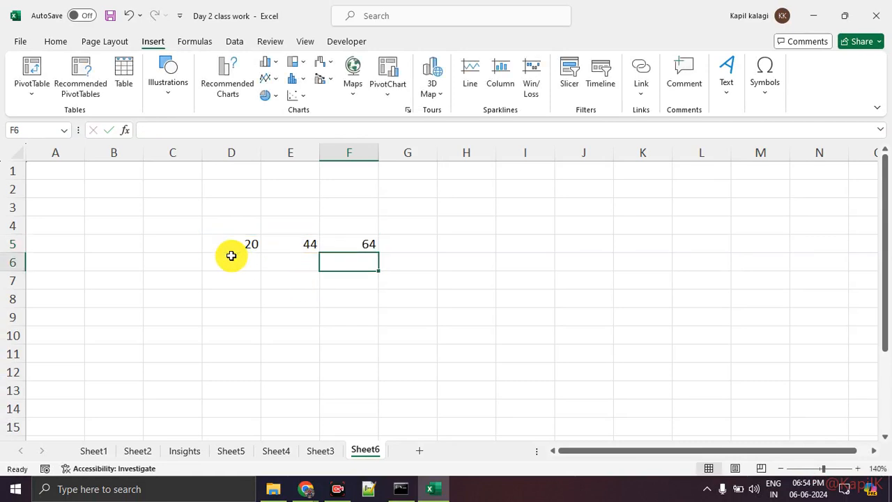
- Change cell D5 to 22 and again to 23 to test the referenced sum
key(Up)
key(Left)
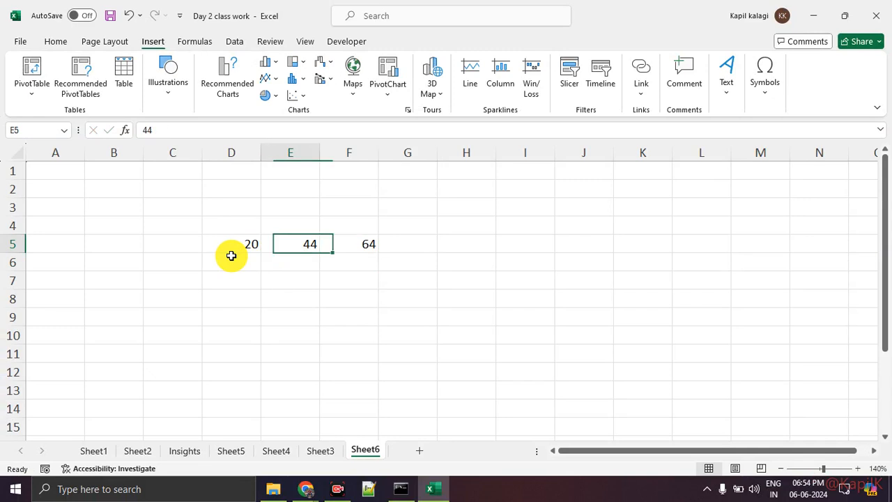
key(Left)
text(22)
key(Return)
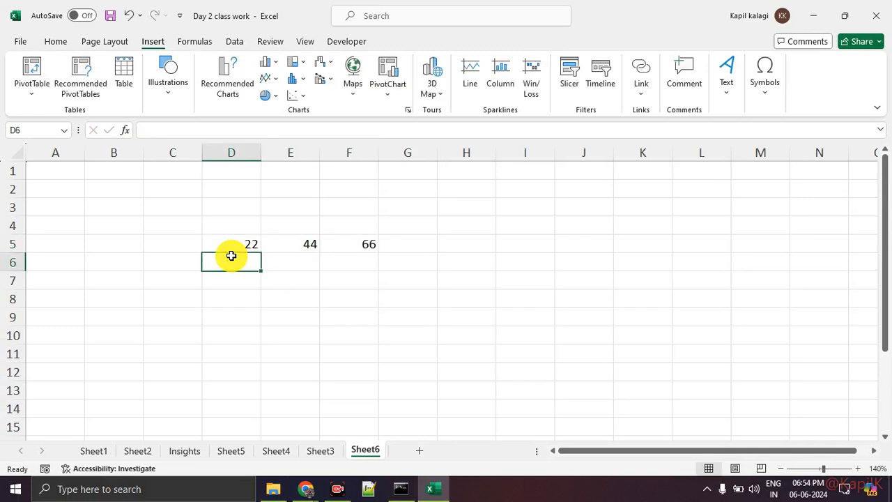
key(Up)
text(23)
key(Return)
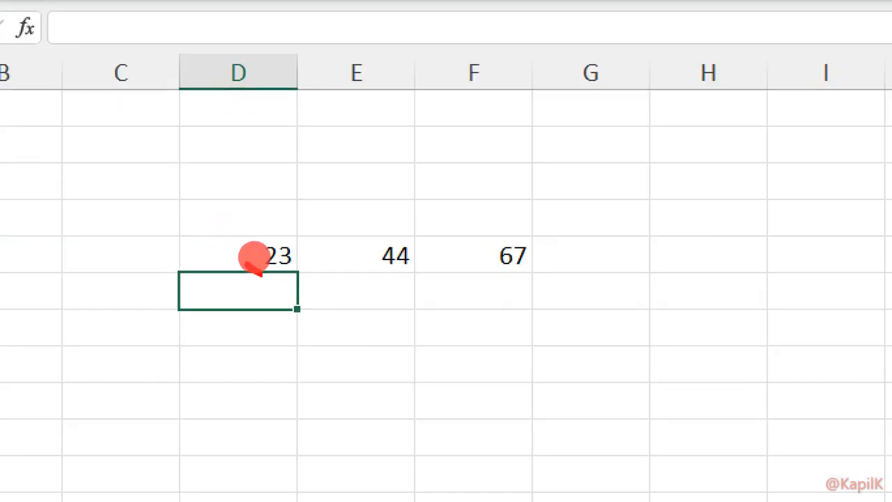
- Circle the value in D5 with the annotation pen and draw an arrow from it toward the sum in F5
drag(239, 245, 235, 248)
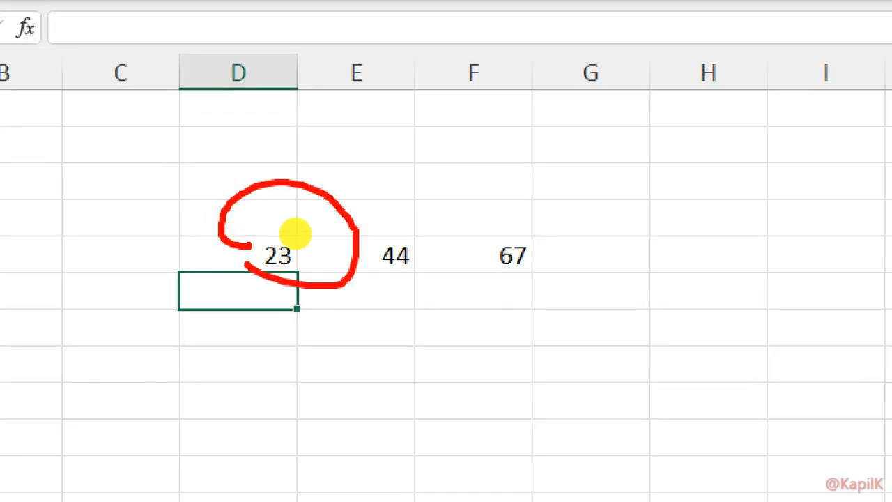
drag(374, 223, 542, 195)
drag(494, 219, 528, 207)
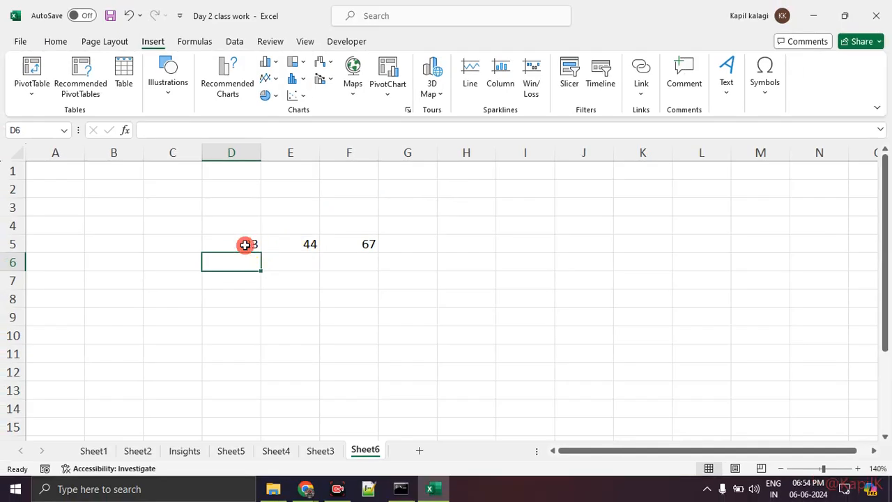
- Set cell D5 to 20
key(Up)
text(20)
key(Return)
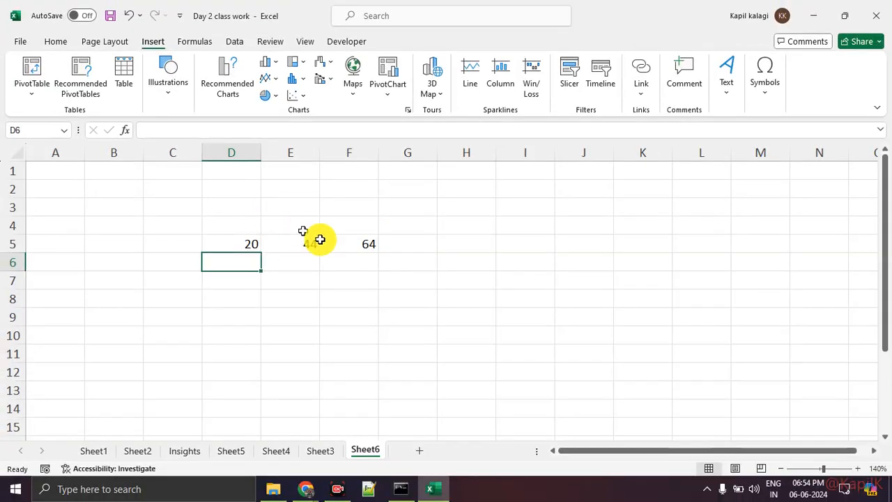
- Inspect the contents of F5 and E5, circling E5's plain value in the formula bar with the annotation pen
click(347, 245)
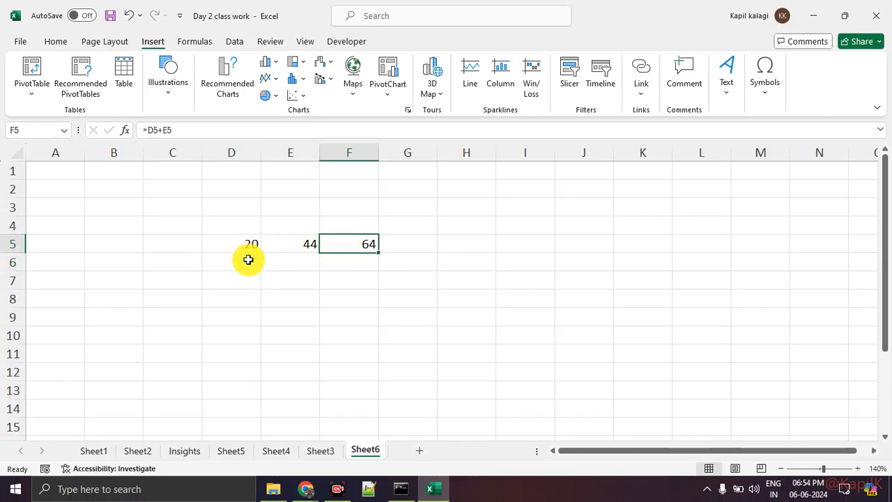
click(297, 276)
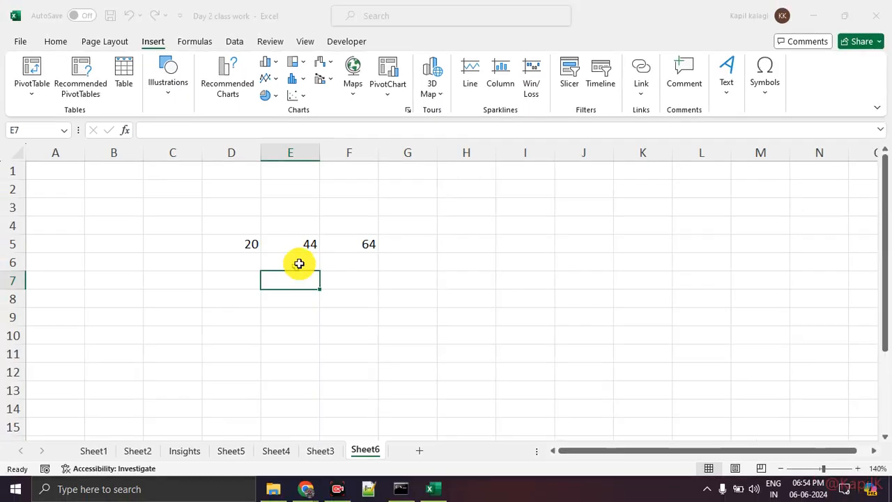
click(309, 238)
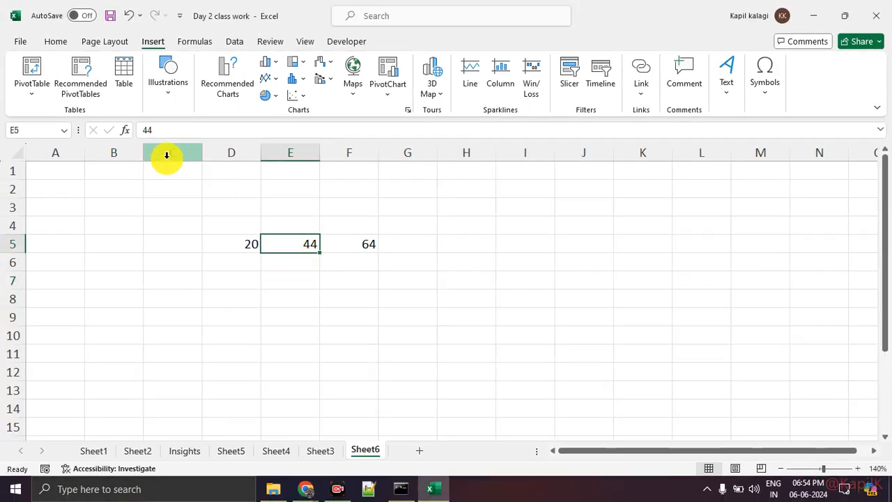
key(ctrl+1)
click(124, 108)
mouse_move(117, 90)
mouse_down()
mouse_move(115, 145)
mouse_move(122, 136)
mouse_up()
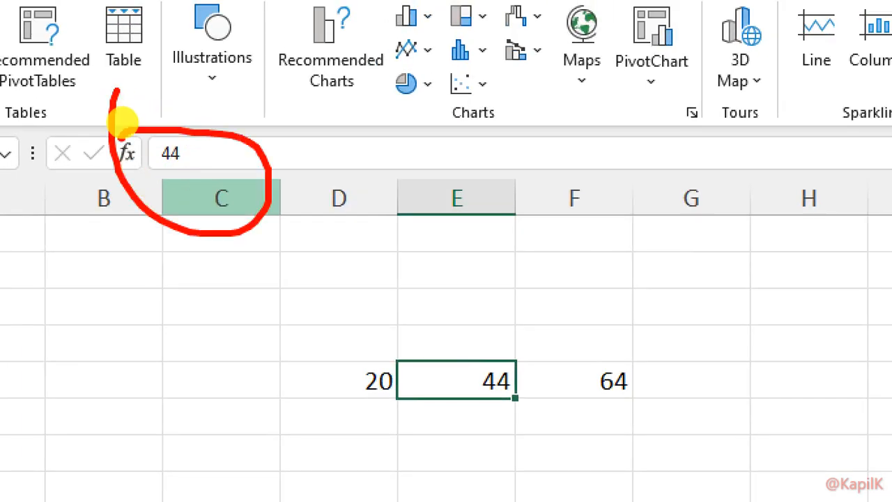
key(Escape)
- Select F5, circle its formula =D5+E5 in the formula bar, and draw an arrow from it to the result cell
click(570, 390)
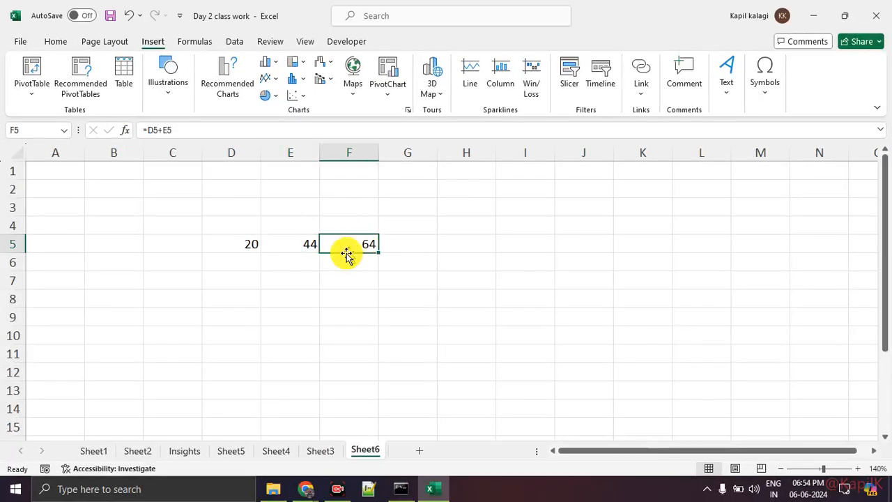
key(ctrl+1)
click(187, 133)
mouse_move(187, 111)
mouse_down()
mouse_move(164, 110)
mouse_move(205, 120)
mouse_move(177, 114)
mouse_up()
mouse_move(217, 140)
mouse_down()
mouse_move(259, 138)
mouse_move(349, 232)
mouse_up()
drag(486, 307, 528, 293)
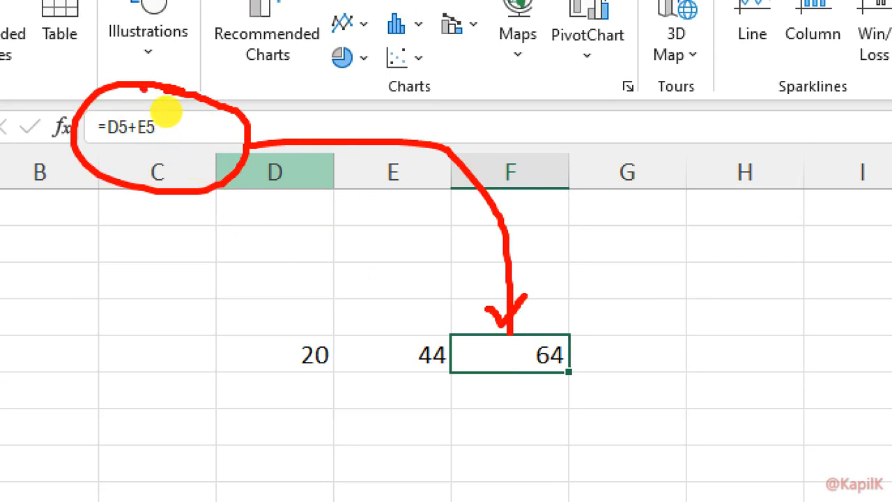
drag(145, 88, 183, 52)
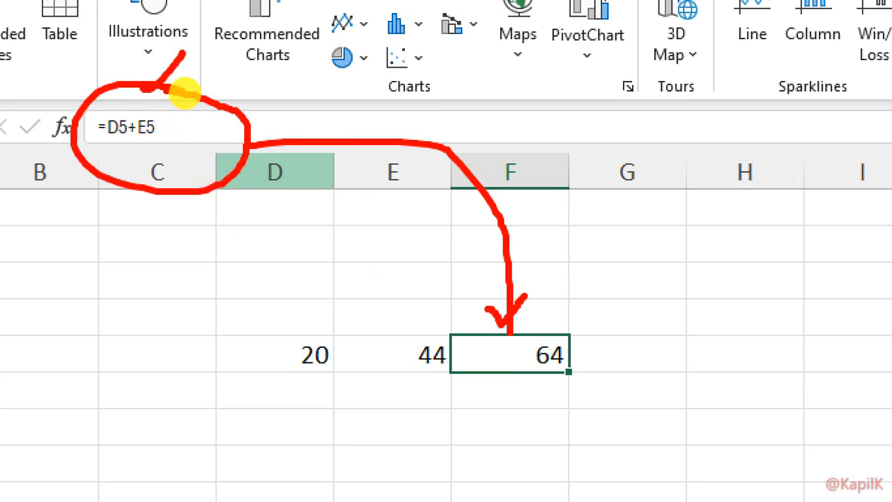
- Mark the D5 reference in the formula with an arrow, circle column heading D, and mark the row numbers
click(121, 132)
mouse_move(123, 139)
mouse_down()
mouse_move(127, 174)
mouse_move(114, 146)
mouse_move(143, 145)
mouse_up()
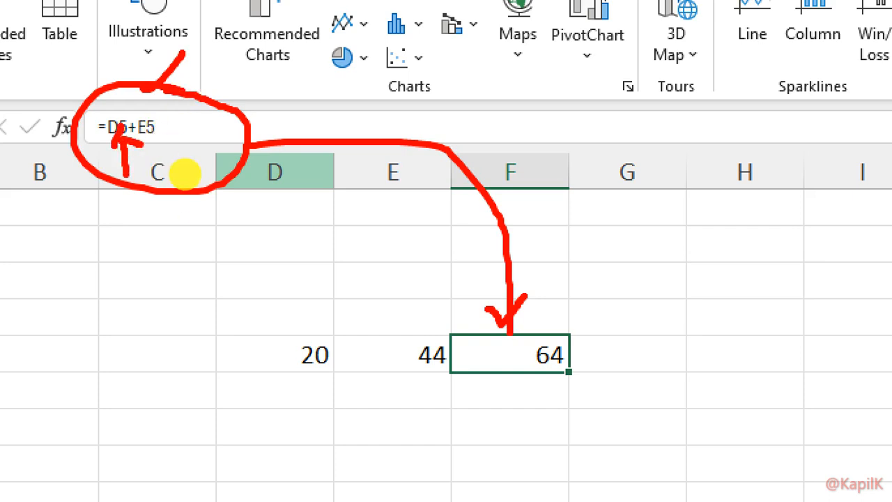
mouse_move(241, 129)
mouse_down()
mouse_move(242, 159)
mouse_move(230, 123)
mouse_move(209, 171)
mouse_up()
click(204, 207)
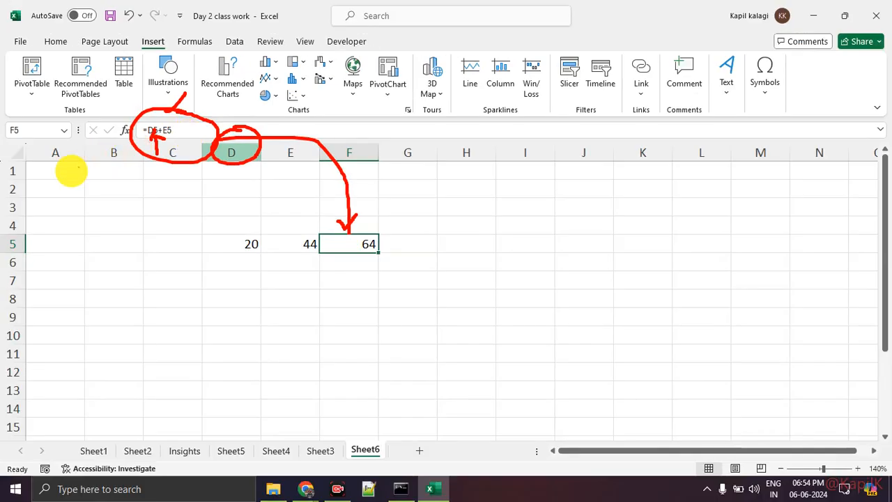
mouse_move(20, 197)
mouse_down()
mouse_move(10, 205)
mouse_move(44, 214)
mouse_move(7, 205)
mouse_up()
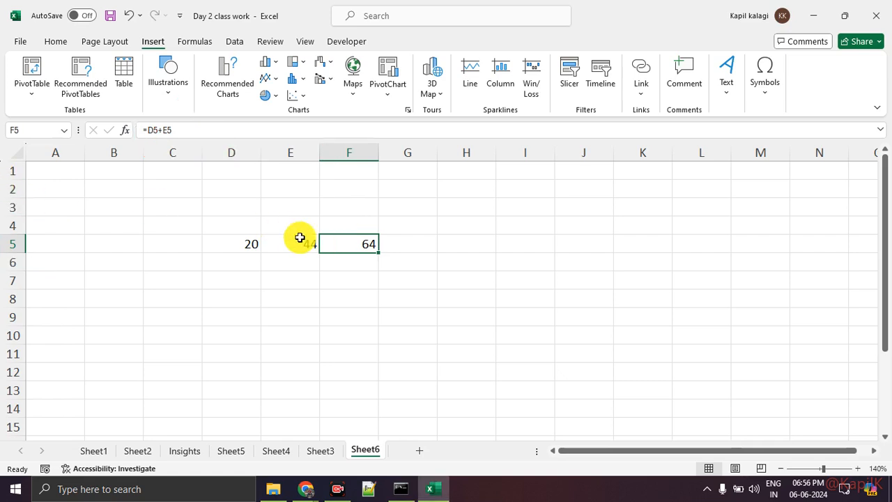
- Select cell L10, circle its reference in the name box, and draw an arrow from it toward the grid
click(673, 339)
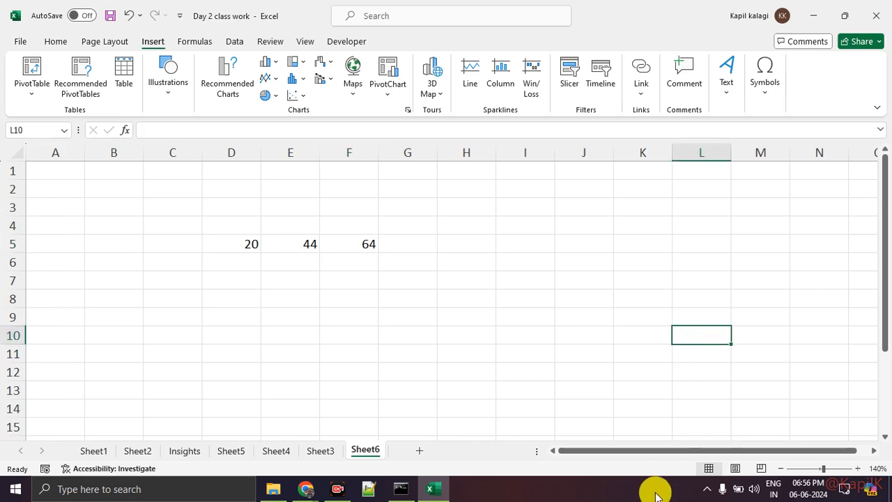
key(ctrl+1)
click(1, 120)
mouse_move(46, 109)
mouse_down()
mouse_move(1, 124)
mouse_move(11, 112)
mouse_up()
mouse_move(64, 122)
mouse_down()
mouse_move(388, 202)
mouse_move(439, 178)
mouse_up()
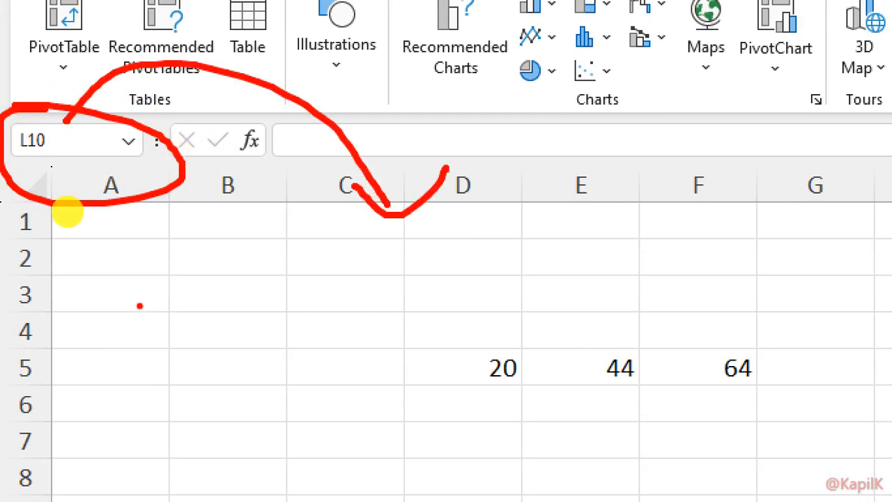
- Draw arrows along the column headings and down the row numbers, and mark the heading of column L
drag(219, 195, 757, 207)
drag(718, 185, 714, 227)
drag(75, 269, 109, 498)
drag(72, 463, 122, 461)
click(136, 444)
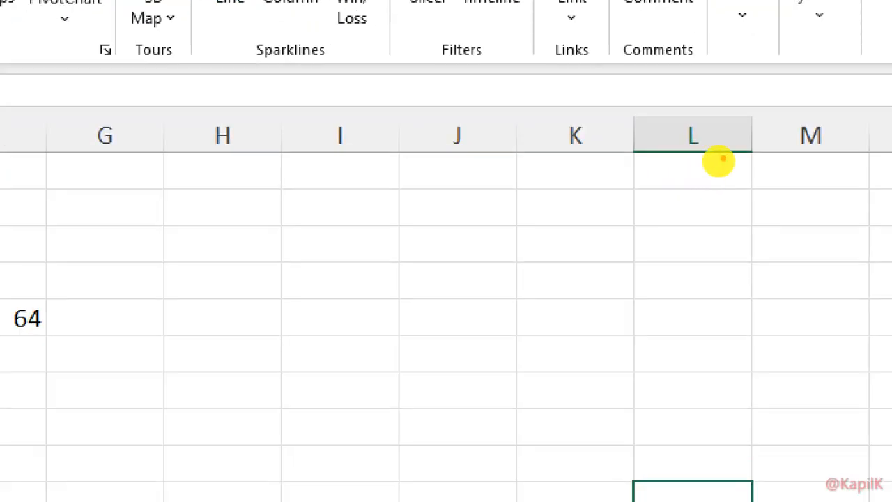
mouse_move(716, 104)
mouse_down()
mouse_move(725, 207)
mouse_move(689, 165)
mouse_up()
key(Escape)
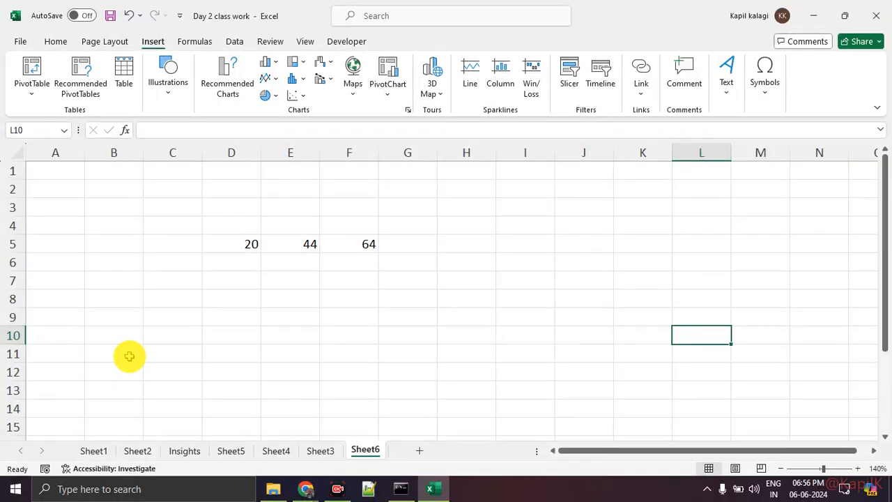
- Draw arrows along row 10 and down column L that meet at cell L10, and clear the drawing
mouse_move(40, 337)
mouse_down()
mouse_move(575, 340)
mouse_move(635, 336)
mouse_move(639, 324)
mouse_move(649, 344)
mouse_up()
mouse_move(707, 164)
mouse_down()
mouse_move(701, 314)
mouse_move(716, 304)
mouse_up()
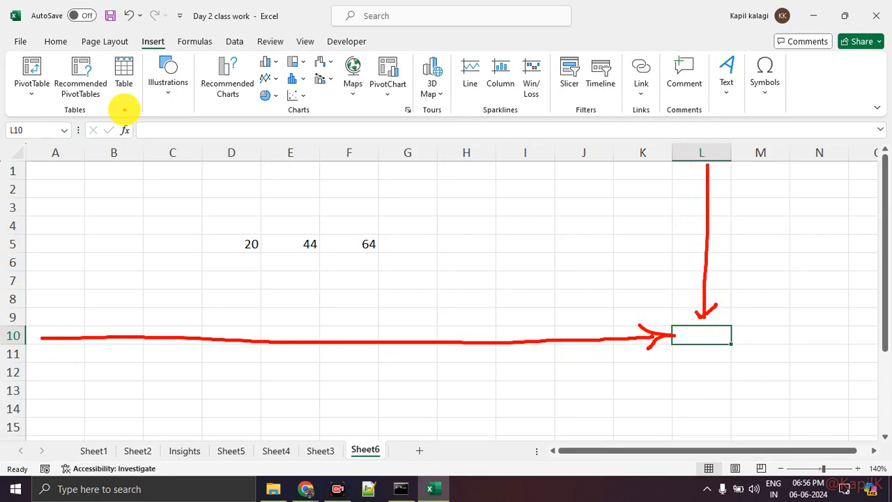
key(Escape)
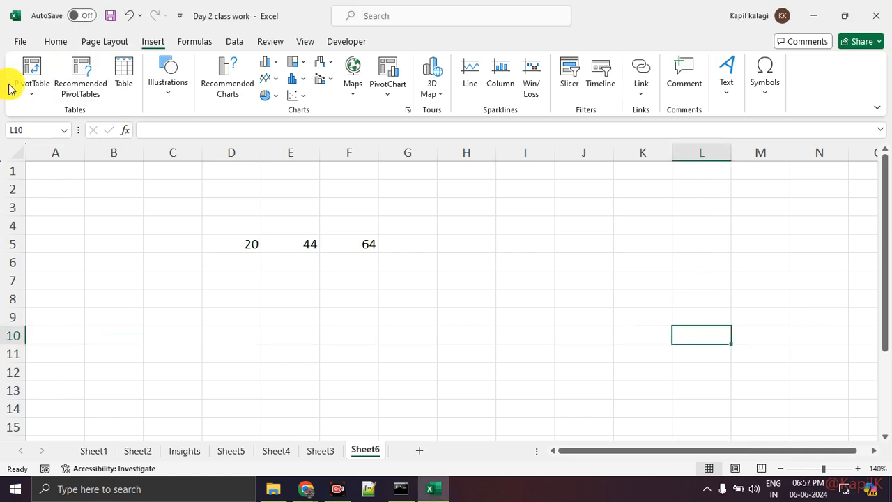
- Mark the start of the ribbon with the annotation pen and look through its command groups from Home to Developer
key(ctrl+1)
click(42, 43)
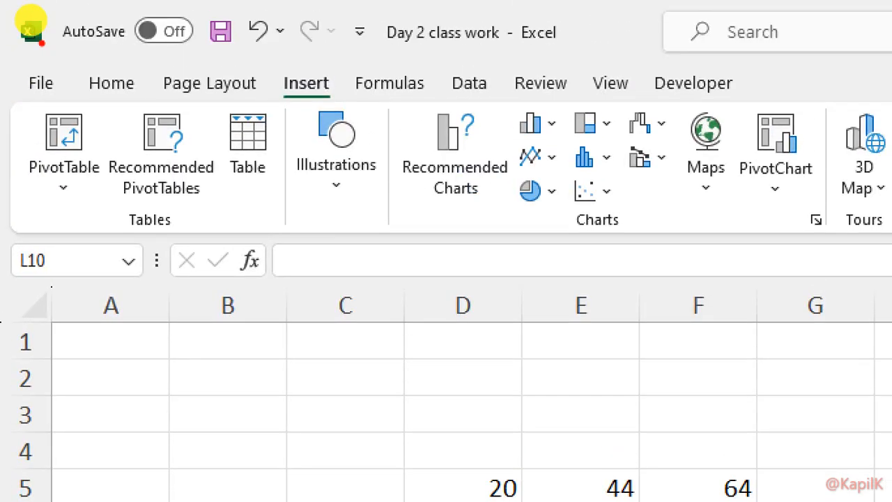
mouse_move(129, 68)
mouse_down()
mouse_move(81, 70)
mouse_move(69, 230)
mouse_move(760, 261)
mouse_move(767, 38)
mouse_move(122, 70)
mouse_up()
key(Escape)
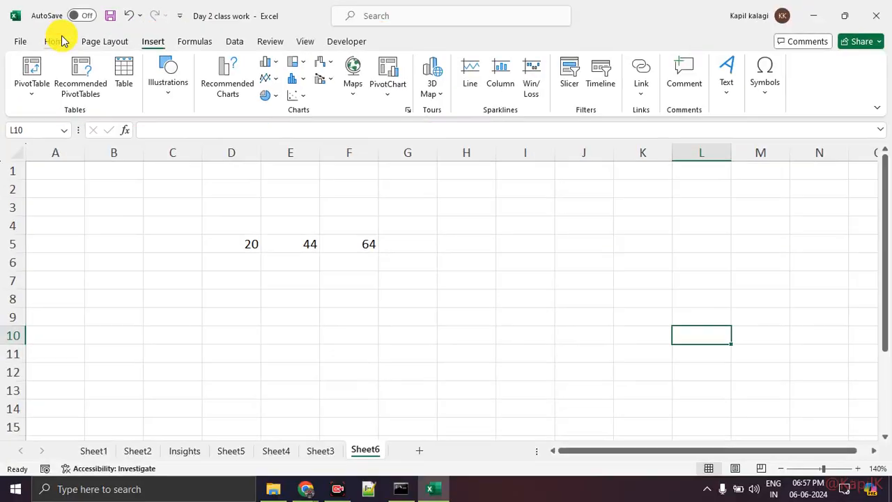
click(62, 43)
click(105, 42)
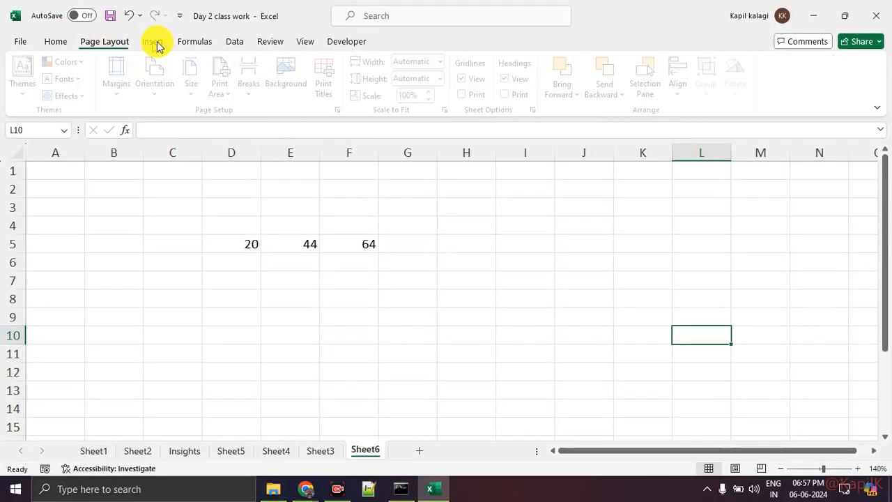
click(197, 43)
click(236, 42)
click(274, 45)
click(305, 41)
click(346, 41)
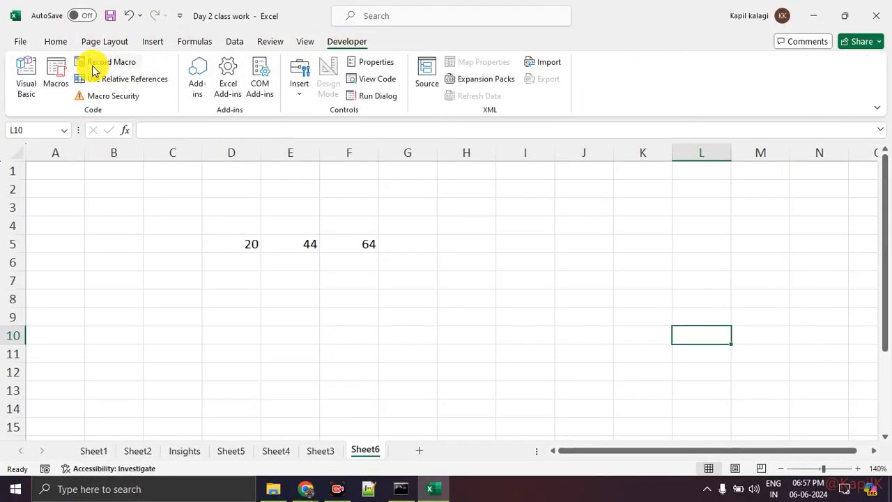
- Mark the row of ribbon tab names with the annotation pen and clear the drawing
key(ctrl+1)
click(9, 31)
drag(38, 31, 28, 29)
mouse_move(59, 59)
mouse_down()
mouse_move(169, 94)
mouse_move(662, 120)
mouse_move(735, 115)
mouse_move(289, 61)
mouse_up()
drag(146, 31, 31, 29)
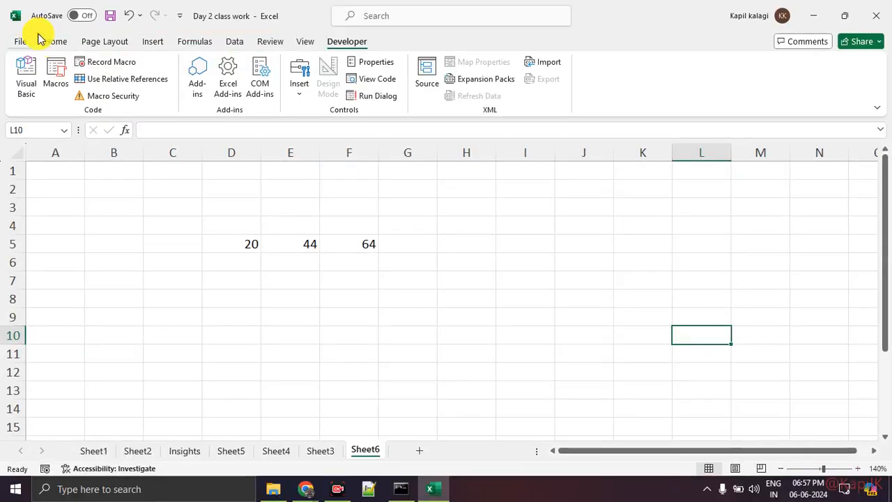
- Look through the ribbon's command groups from Home to Developer, and go over Home, Page Layout and Insert again
click(101, 85)
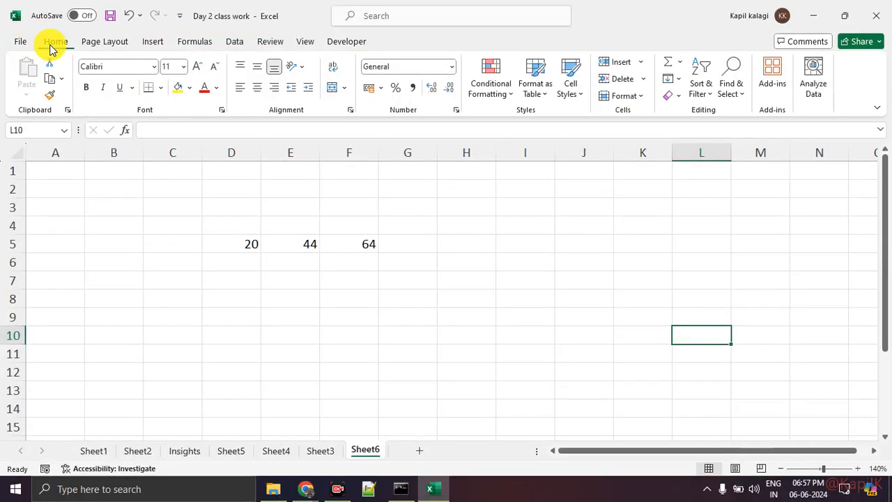
click(108, 50)
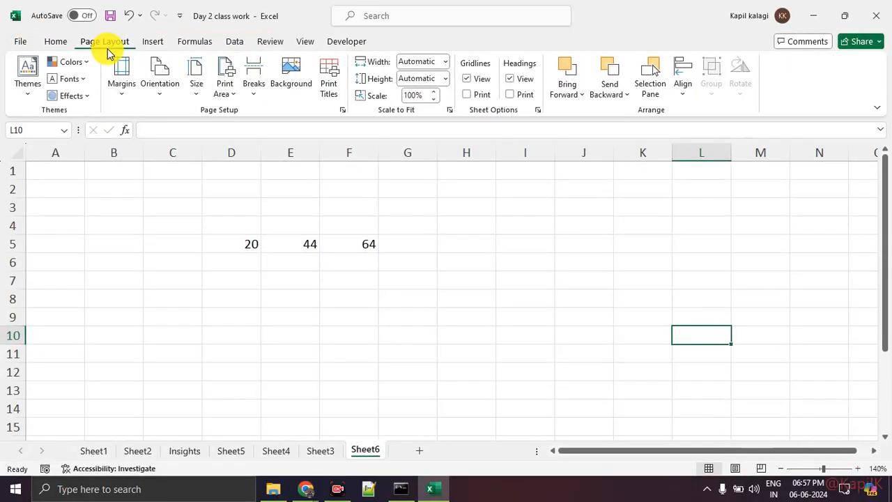
click(153, 46)
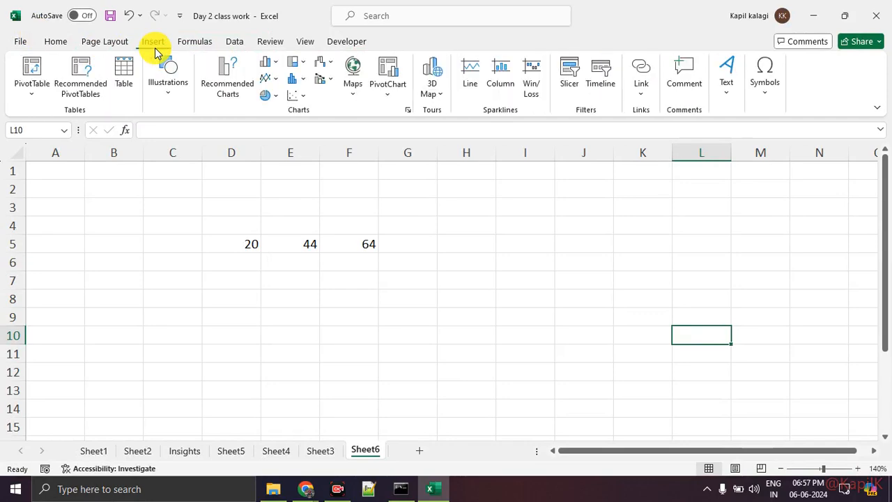
click(194, 46)
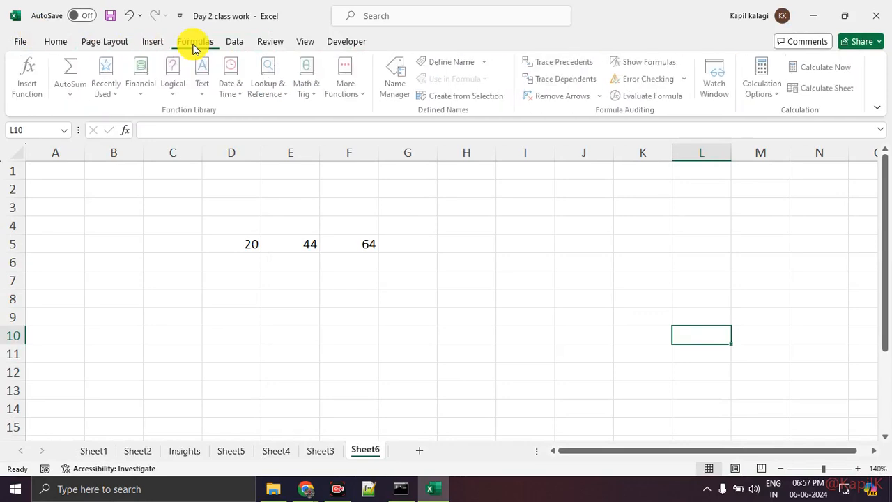
click(236, 43)
click(282, 43)
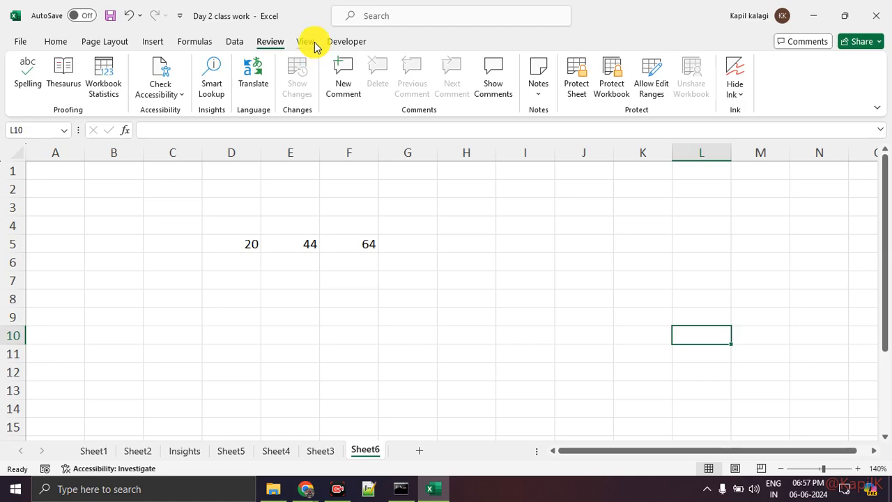
click(314, 44)
click(347, 43)
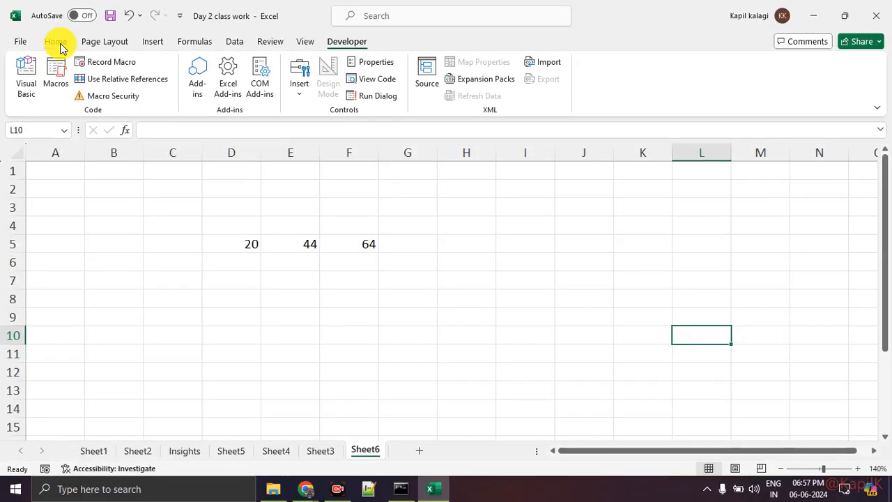
click(55, 42)
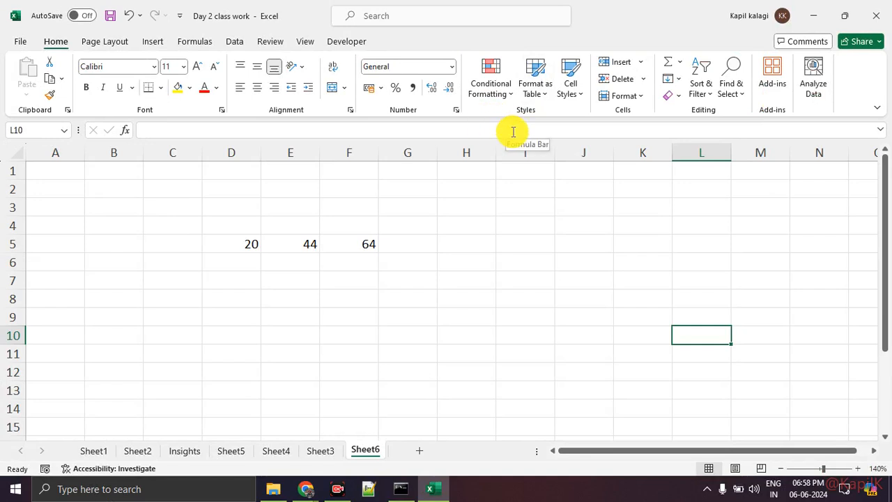
click(126, 47)
click(159, 50)
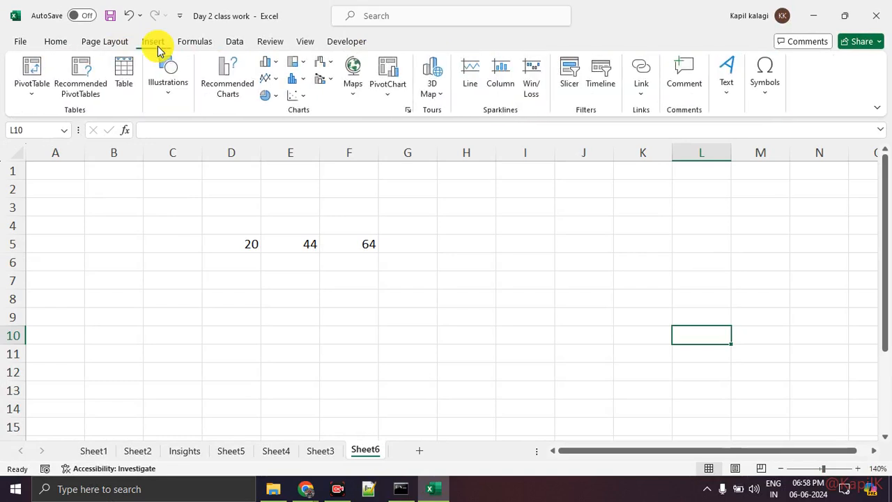
- Enter the number 6767878 in cell D8
click(212, 305)
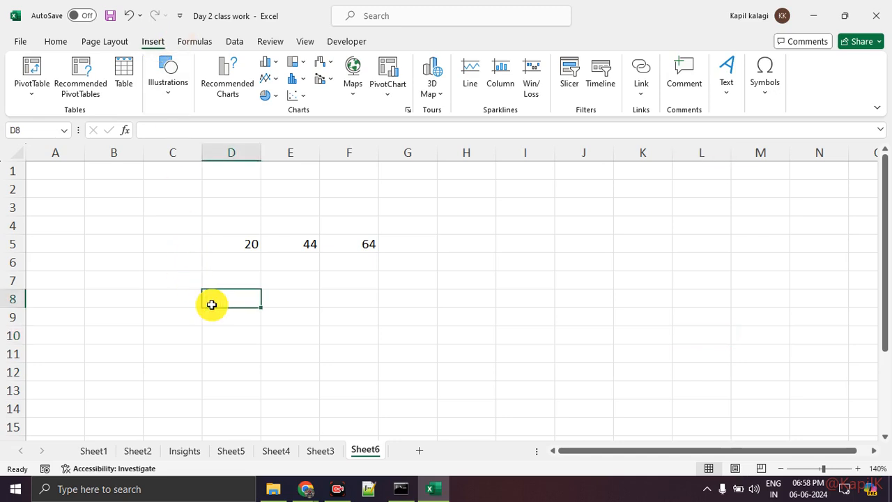
text(6767878)
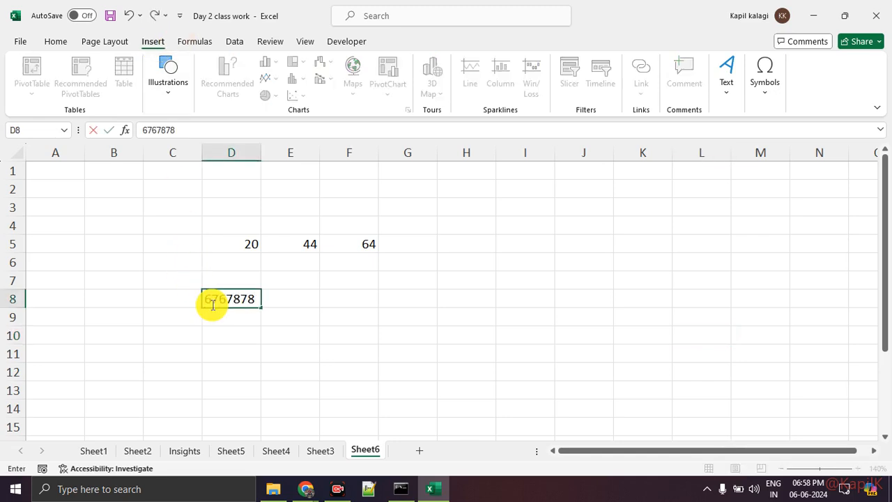
key(Return)
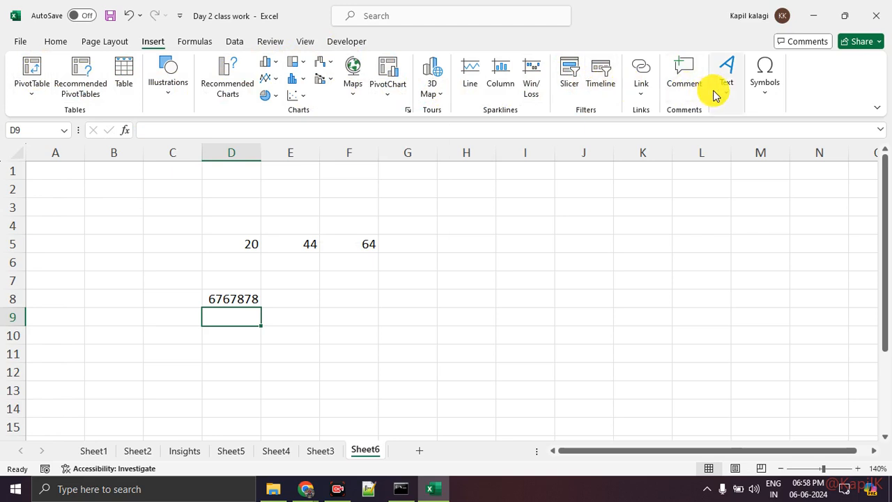
- Insert the circled star symbol from the Wingdings font, character code 181, into cell D9
click(763, 102)
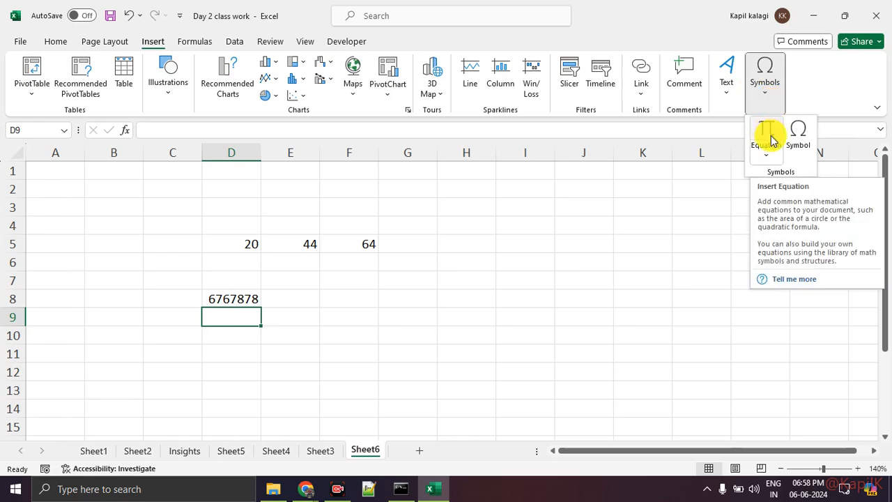
click(798, 134)
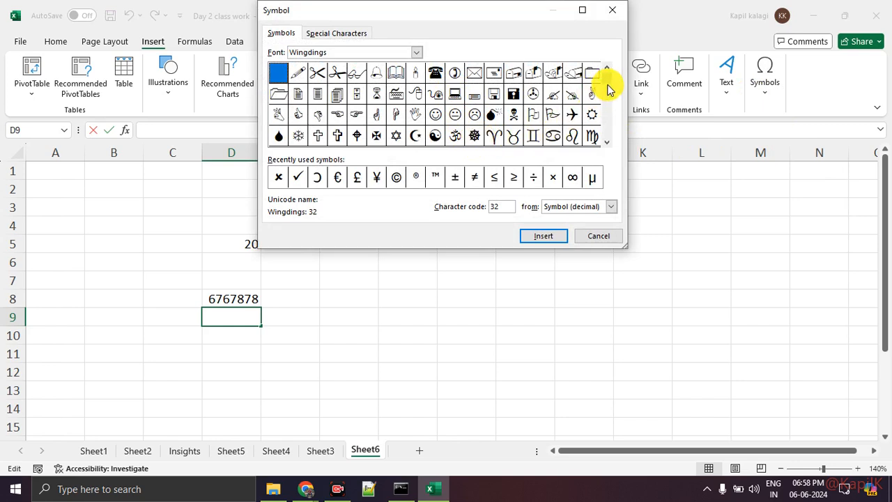
scroll(602, 85, down, 2)
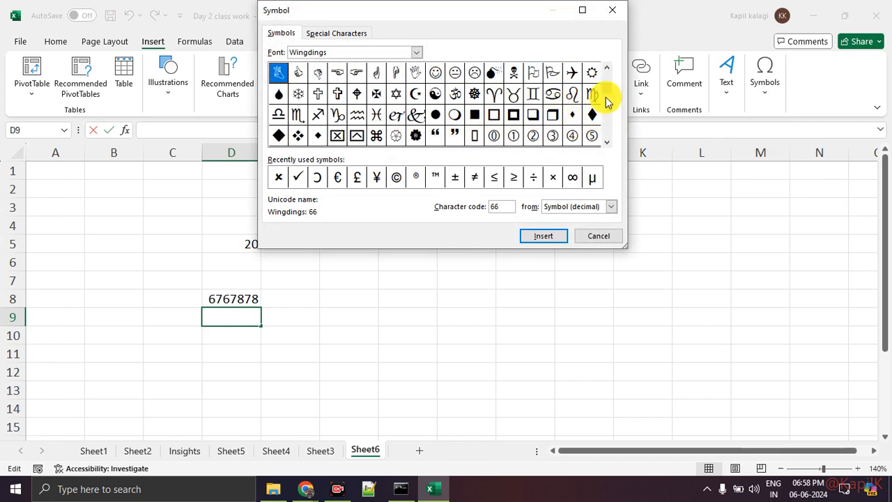
click(607, 122)
click(607, 122)
click(610, 121)
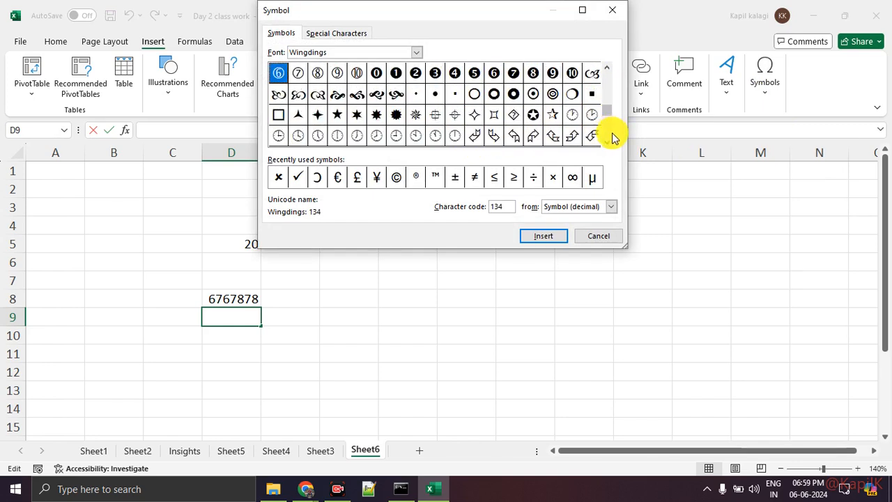
click(533, 115)
click(543, 237)
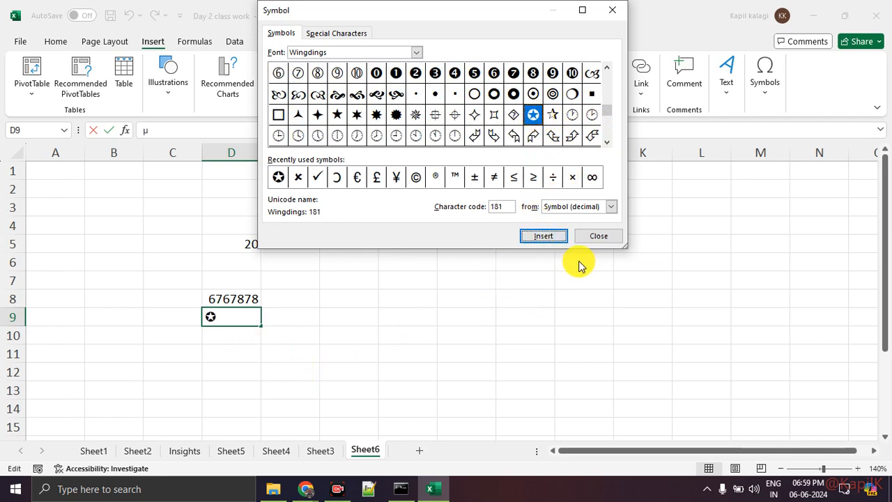
click(593, 236)
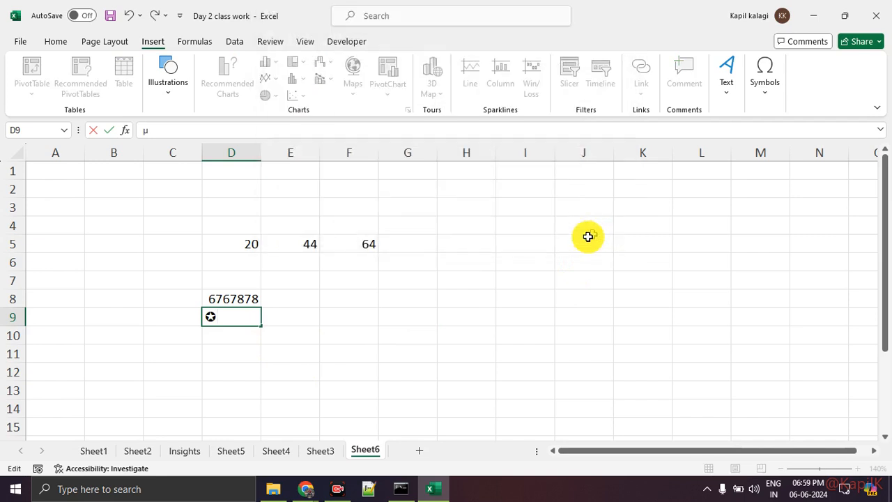
click(247, 341)
- Select cell D9 and neighbouring cells to inspect the inserted star symbol
click(224, 318)
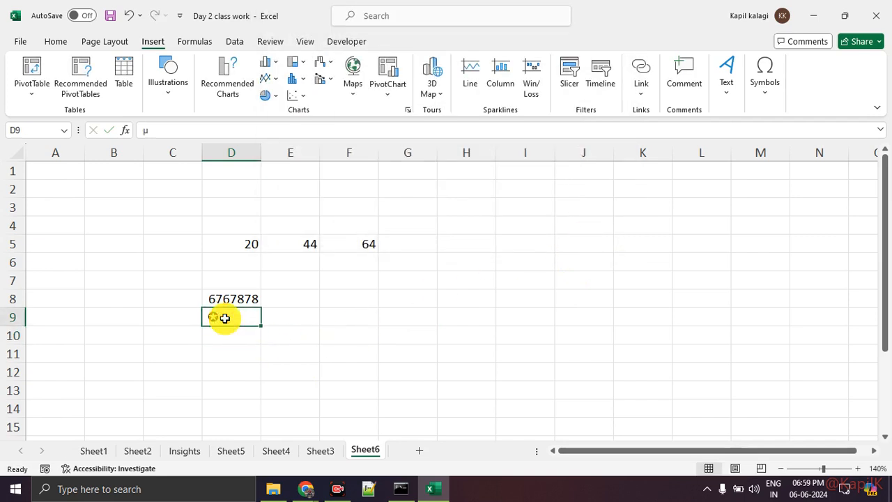
click(227, 352)
click(239, 316)
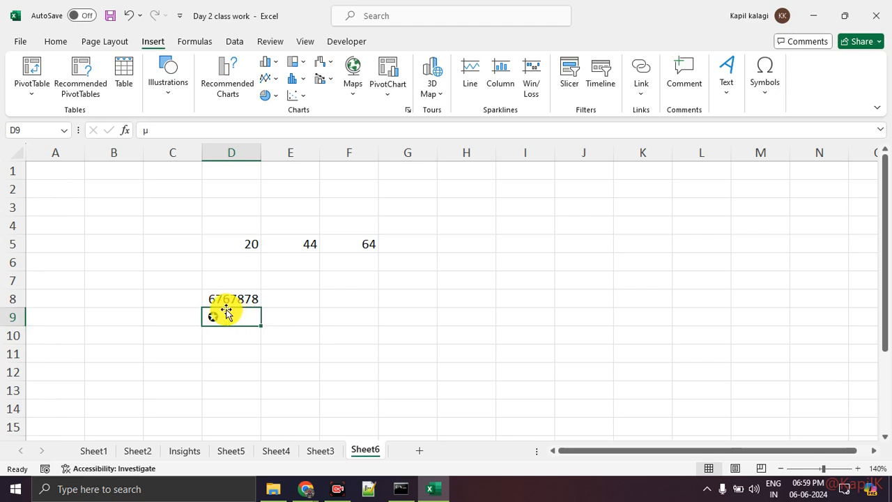
key(Left)
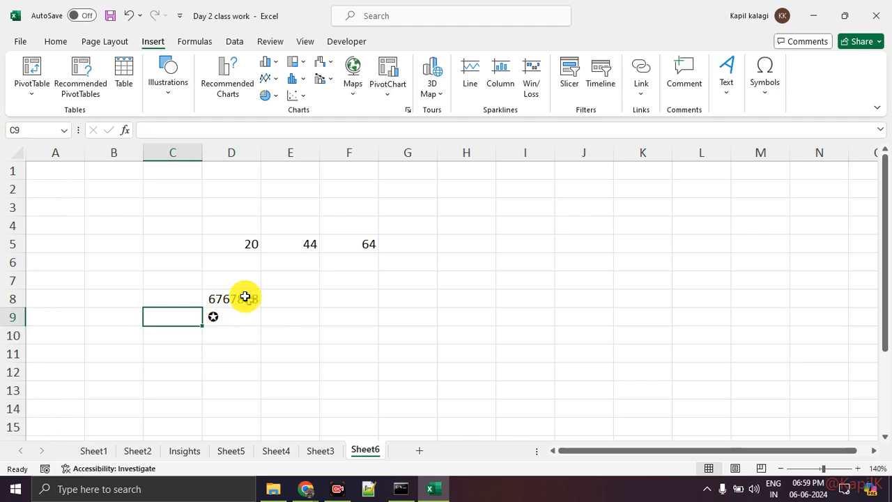
- Make the number in cell D8 bold and set its font size to 20, then 28
click(56, 43)
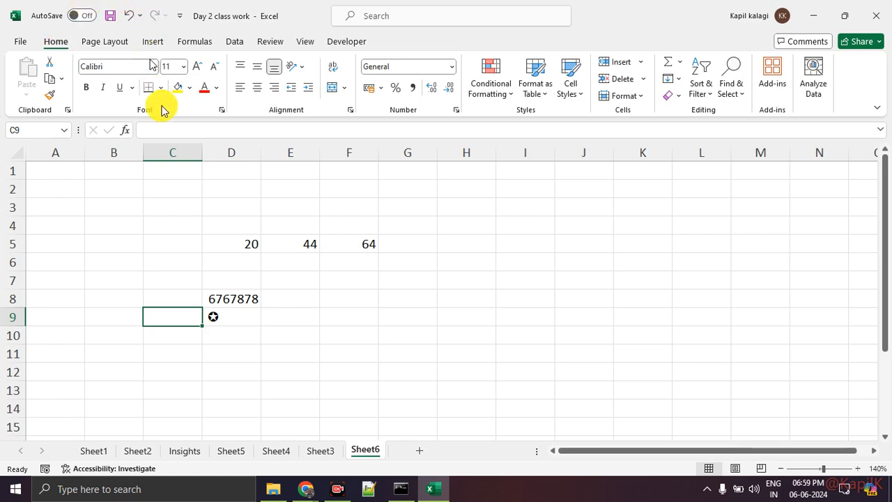
click(251, 299)
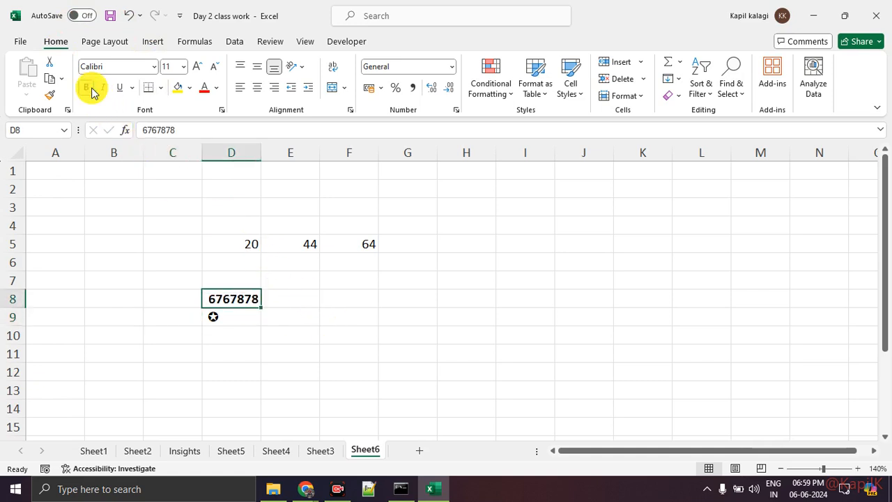
click(183, 66)
click(173, 193)
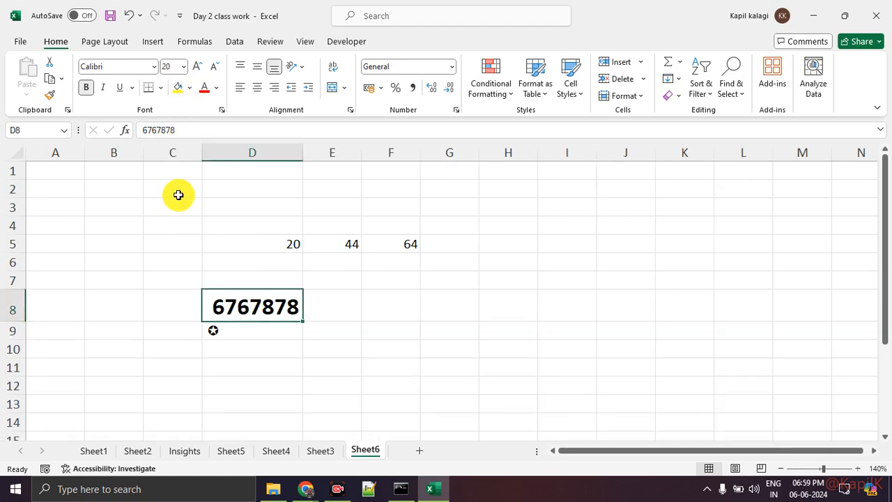
click(182, 66)
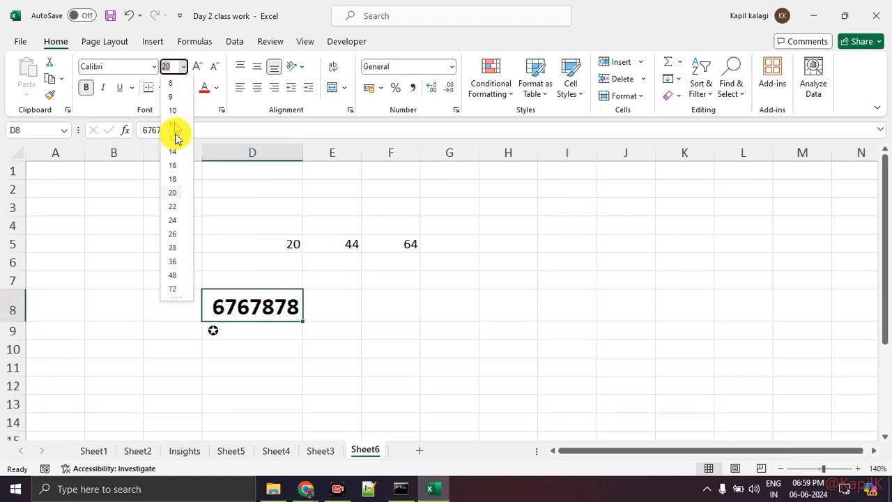
click(174, 252)
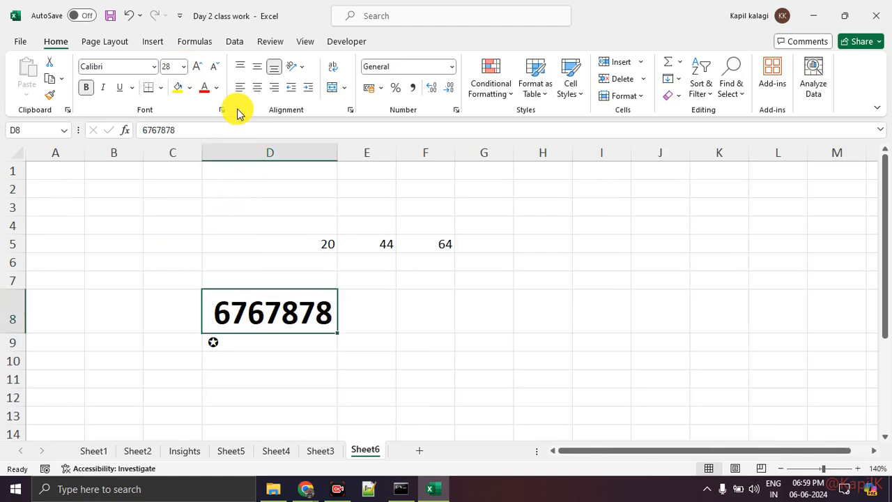
- Centre the number in D8 horizontally and vertically, and make row 8 taller
click(256, 89)
click(257, 67)
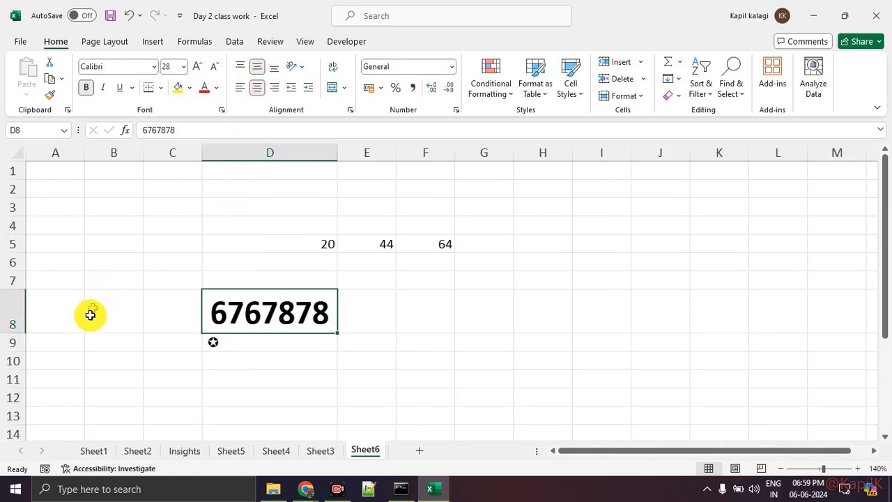
drag(6, 333, 9, 389)
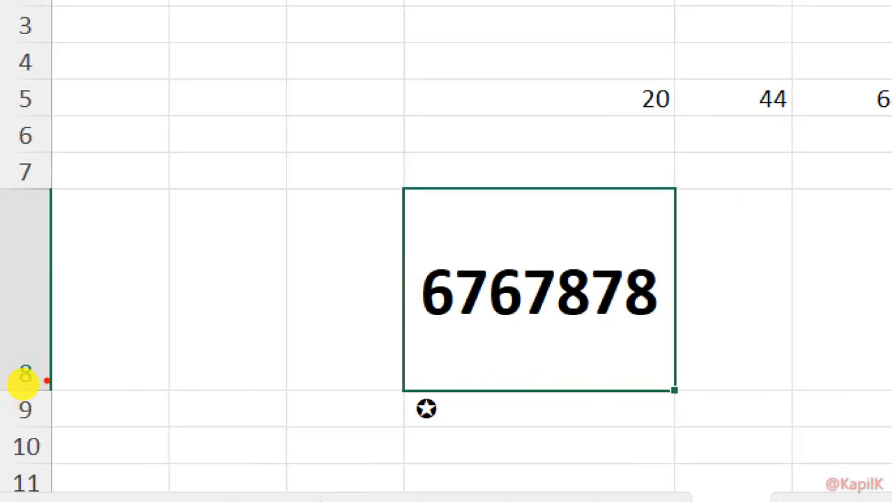
- Circle the boundary between rows 8 and 9 with the annotation pen, mark row 8's upper edge, and clear the drawing
drag(3, 398, 17, 380)
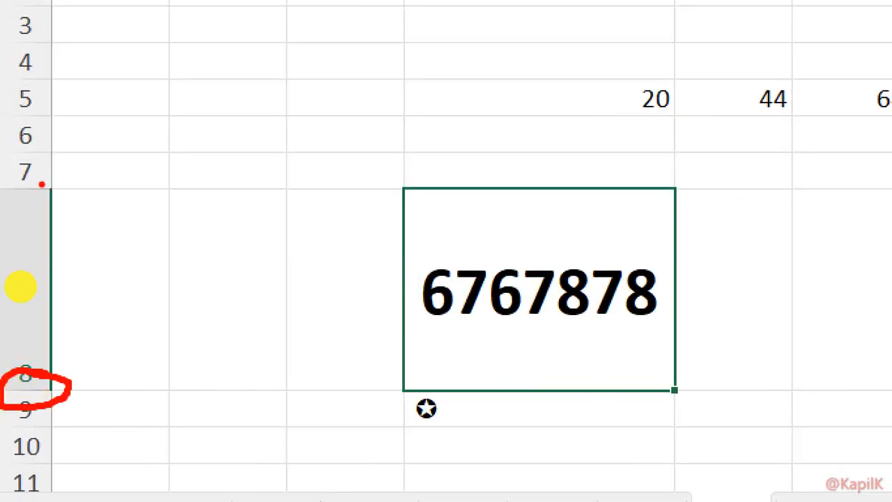
drag(2, 179, 50, 173)
mouse_move(127, 181)
mouse_down()
mouse_move(137, 105)
mouse_move(148, 119)
mouse_up()
drag(128, 203, 134, 248)
mouse_move(114, 237)
mouse_down()
mouse_move(125, 249)
mouse_move(138, 244)
mouse_up()
mouse_move(122, 350)
mouse_down()
mouse_move(123, 384)
mouse_move(115, 344)
mouse_move(141, 356)
mouse_up()
drag(114, 418, 115, 442)
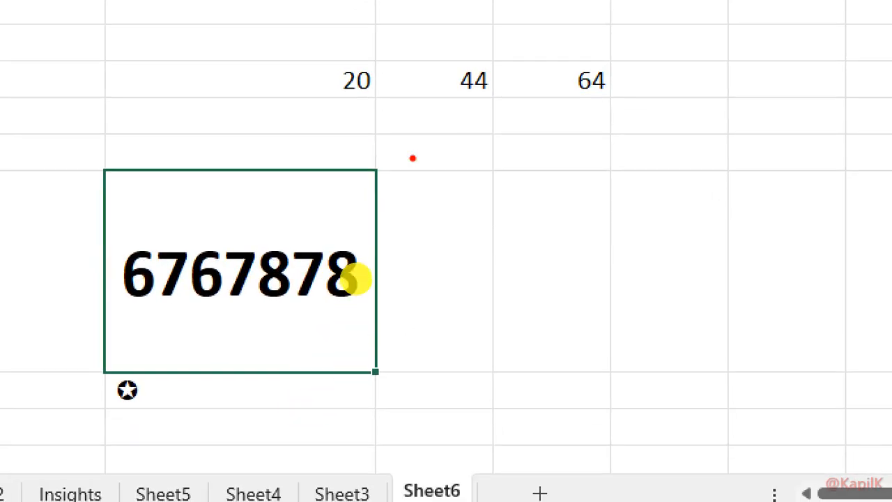
- Mark the area around the fill handle of cell D8 with the annotation pen and clear the drawing
mouse_move(358, 271)
mouse_down()
mouse_move(259, 277)
mouse_move(279, 420)
mouse_move(283, 137)
mouse_up()
mouse_move(394, 342)
mouse_down()
mouse_move(308, 392)
mouse_move(421, 352)
mouse_up()
mouse_move(354, 390)
mouse_down()
mouse_move(391, 396)
mouse_move(404, 412)
mouse_move(484, 389)
mouse_up()
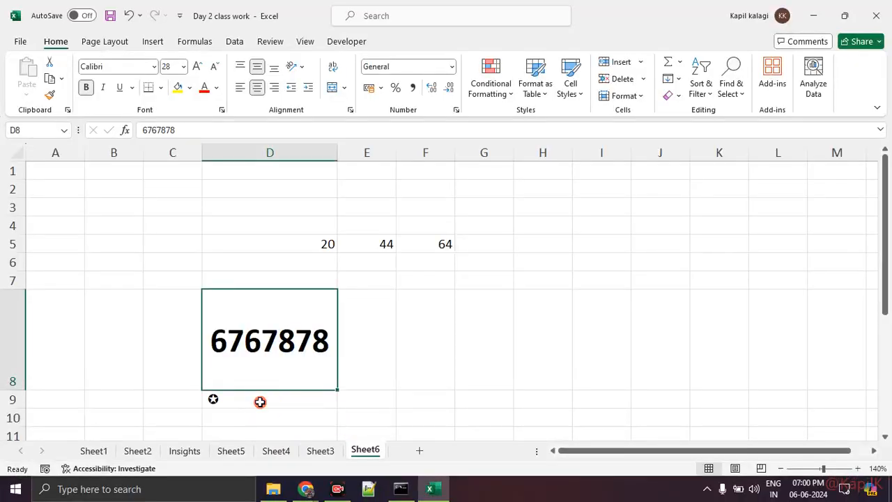
- Clear the star symbol from cell D9 and fill the number from D8 down to D13
click(260, 402)
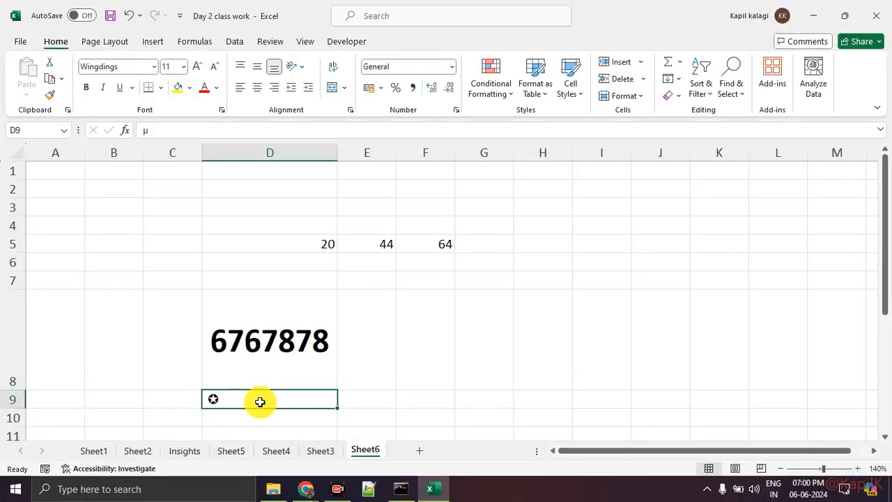
click(304, 381)
scroll(369, 363, down, 1)
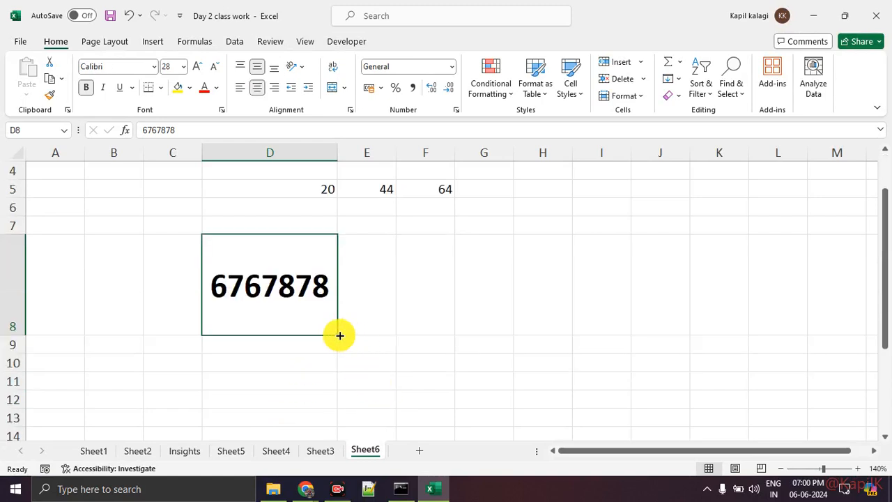
drag(340, 335, 342, 422)
scroll(386, 347, down, 3)
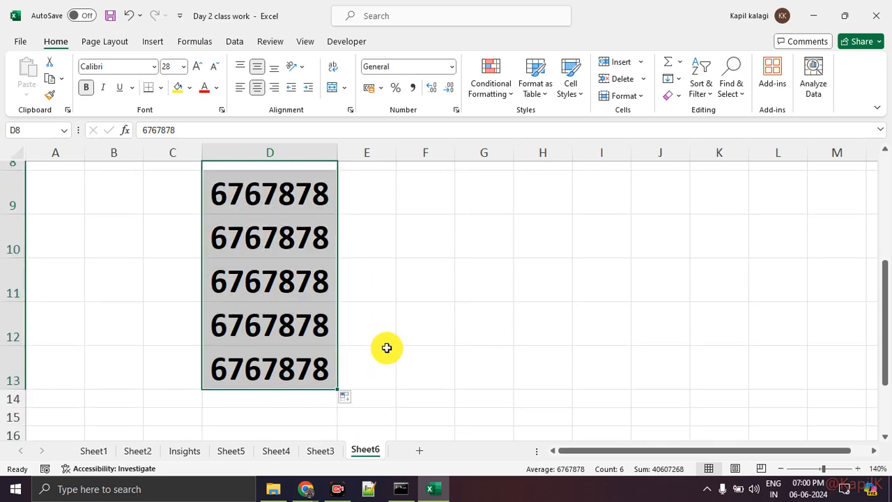
scroll(387, 348, down, 1)
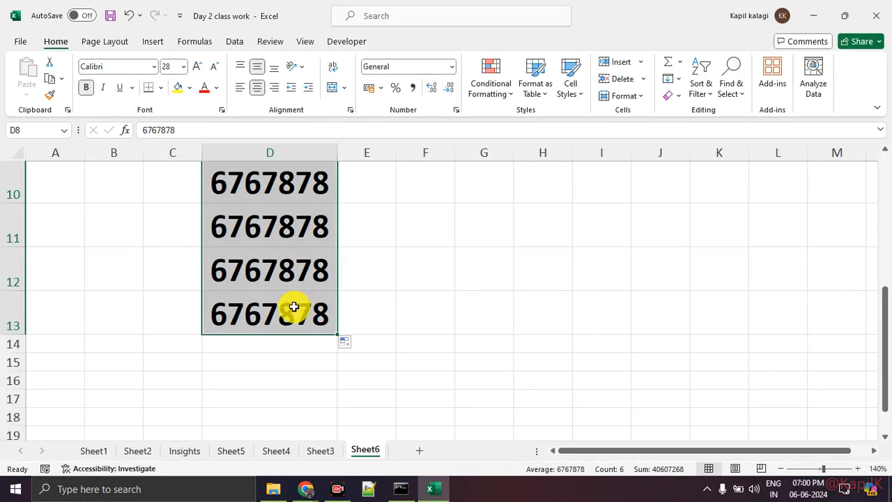
- Align the number in D8 to the top and apply left, centre and right horizontal alignment in turn
scroll(300, 293, up, 1)
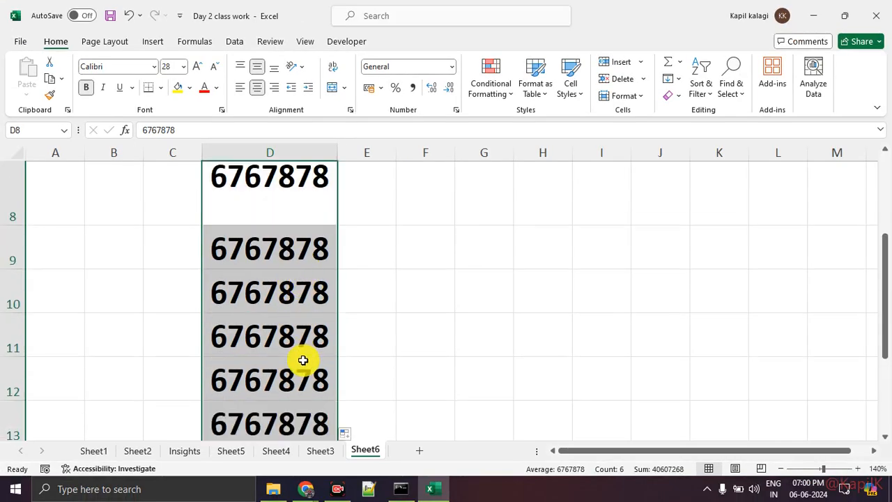
scroll(303, 360, down, 1)
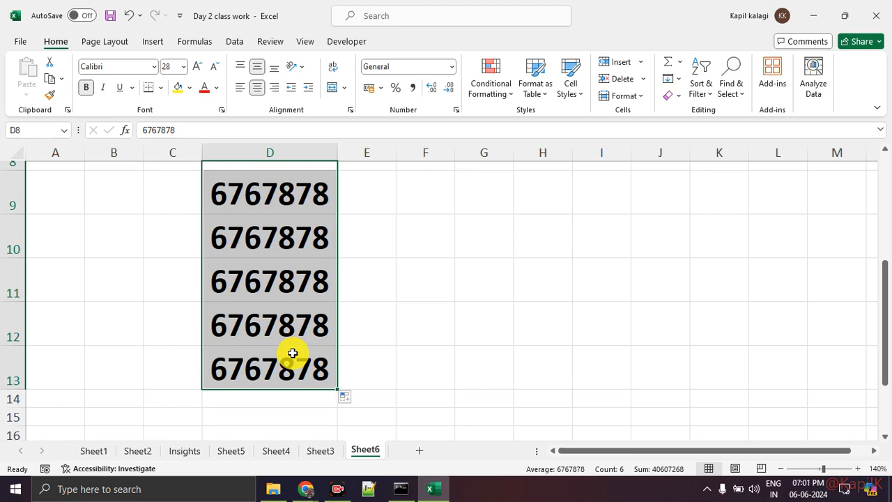
scroll(288, 352, up, 1)
click(299, 258)
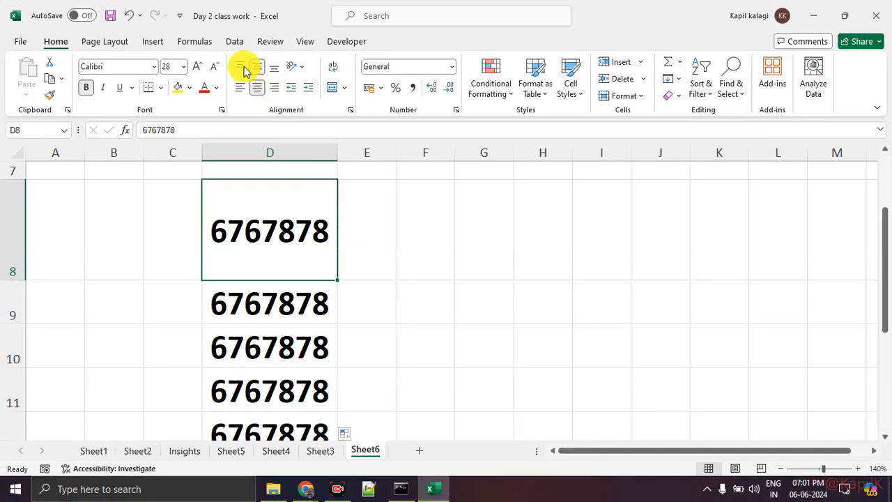
click(241, 68)
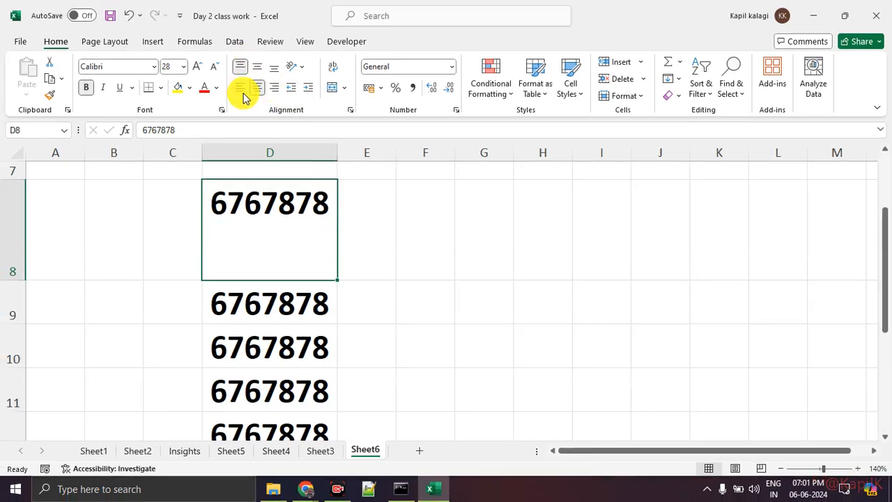
click(241, 89)
click(257, 88)
click(274, 88)
- Widen column D considerably and cycle D8's number through the horizontal and vertical alignments, finishing with top and left alignment
drag(334, 147, 720, 169)
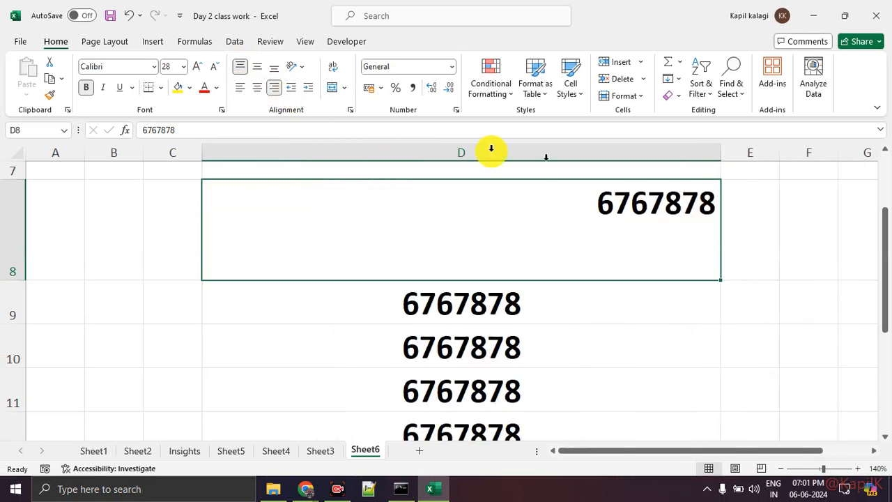
click(257, 88)
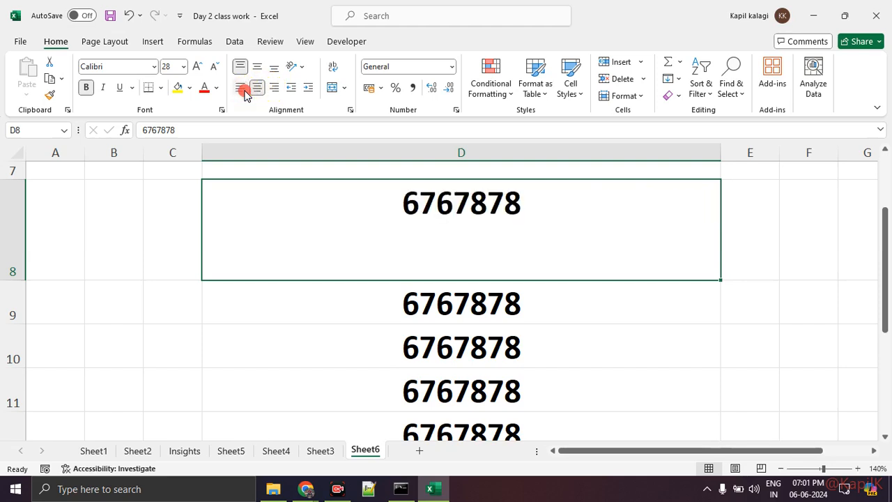
click(242, 90)
click(257, 67)
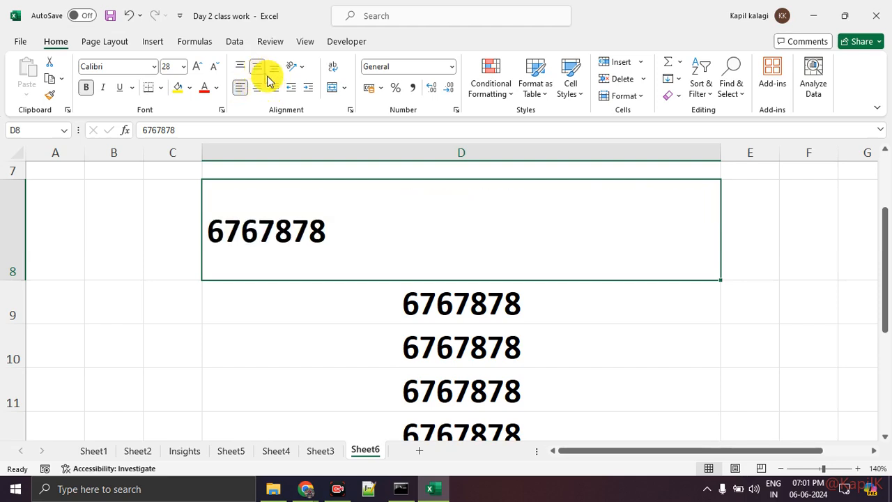
click(276, 72)
click(276, 87)
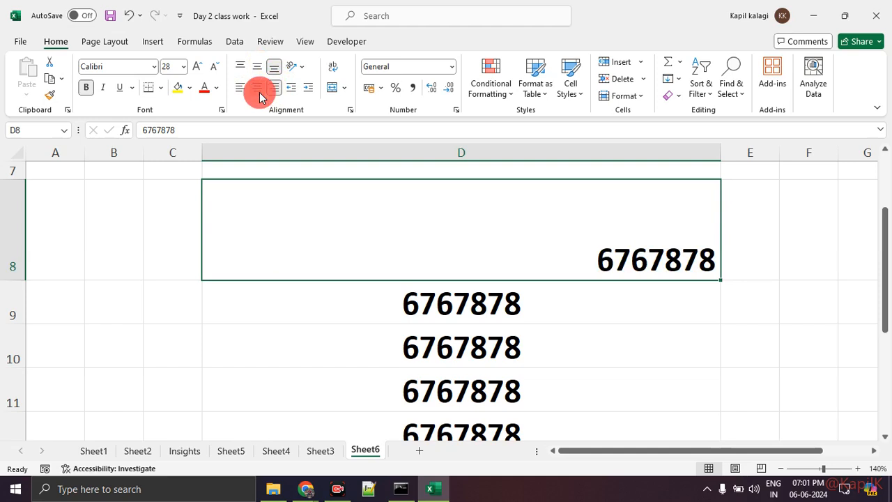
click(259, 89)
click(257, 66)
click(240, 66)
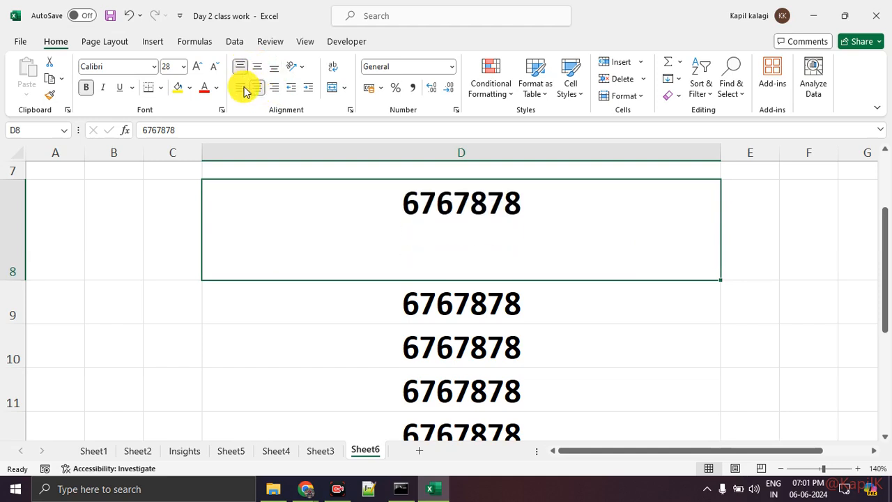
click(242, 89)
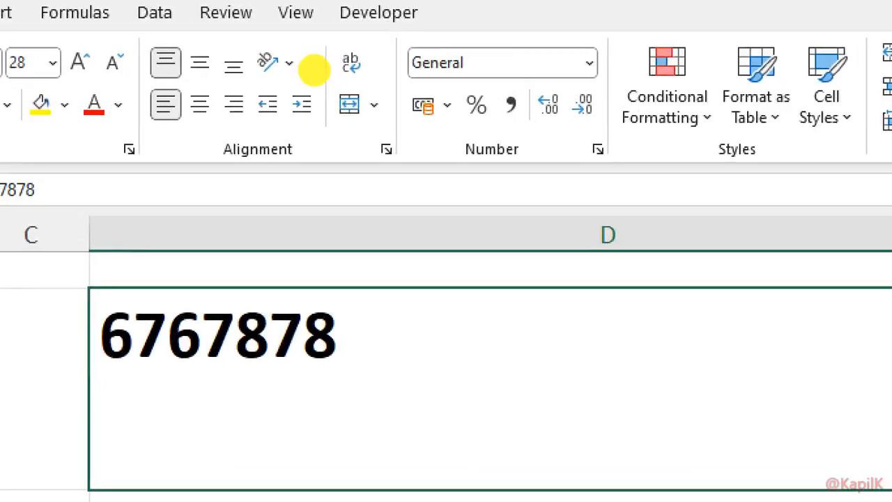
- Angle the number in D8 clockwise, switch it to Angle Counterclockwise, and make row 8 taller to fit it
drag(308, 61, 316, 66)
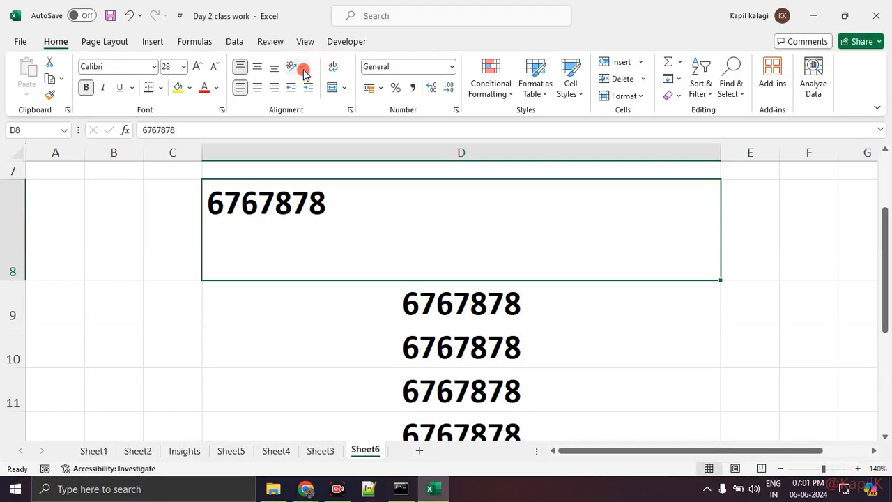
click(280, 62)
click(301, 102)
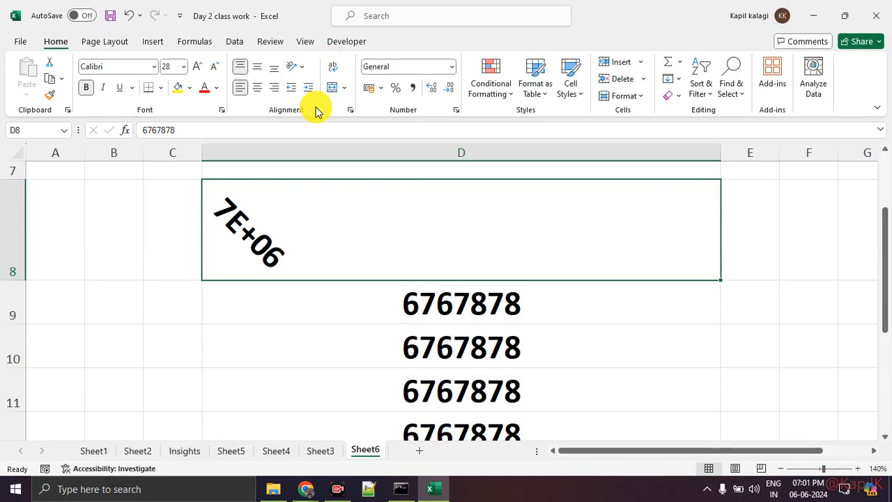
click(296, 68)
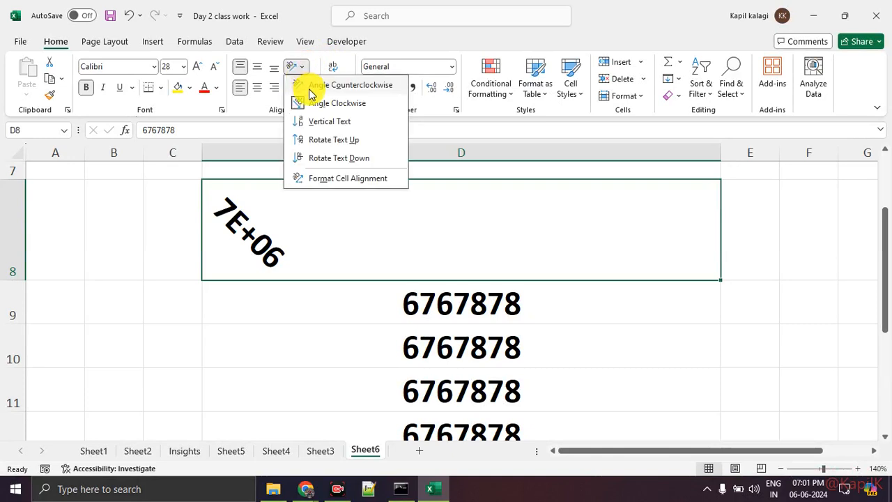
click(311, 88)
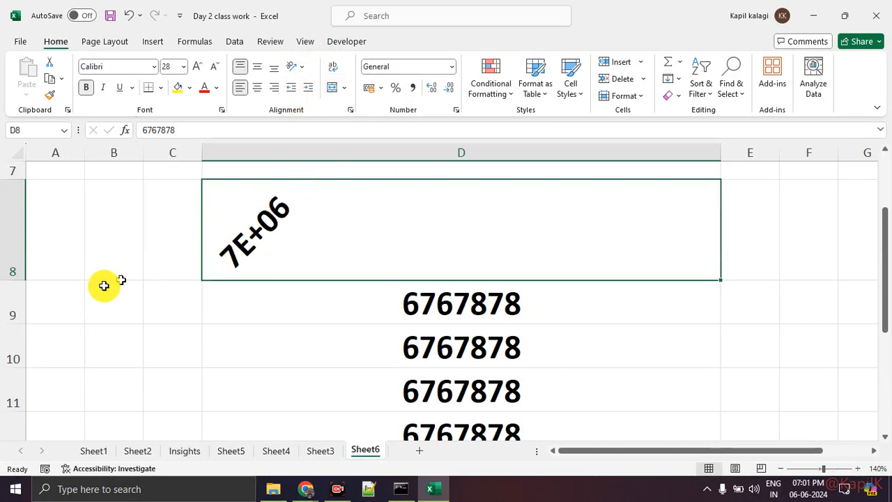
drag(21, 278, 17, 349)
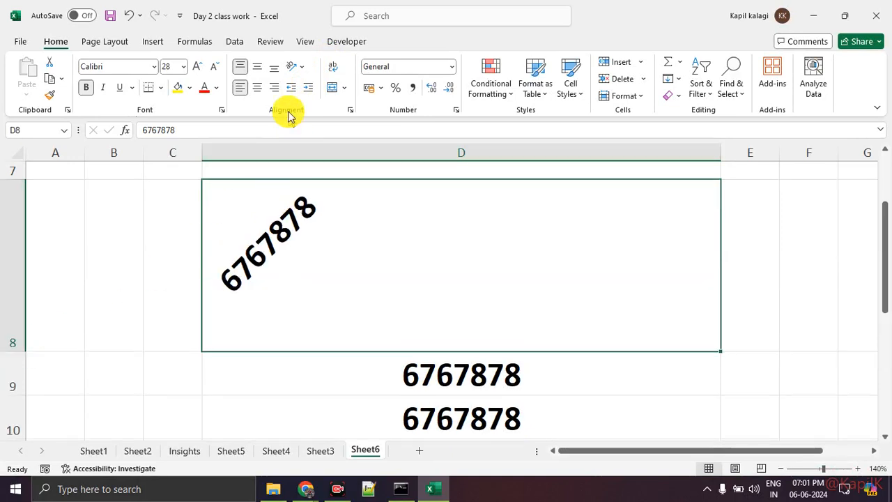
- Try Vertical Text on the number in D8 and change its orientation to Rotate Text Down
click(294, 67)
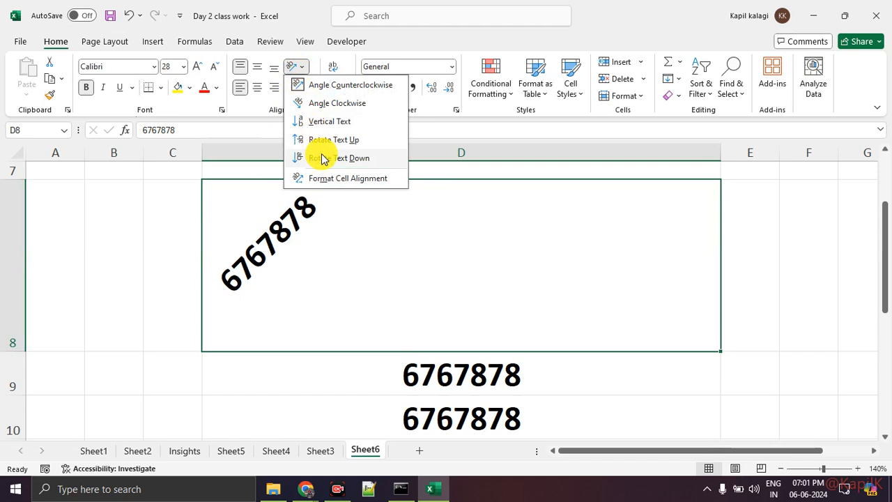
click(350, 121)
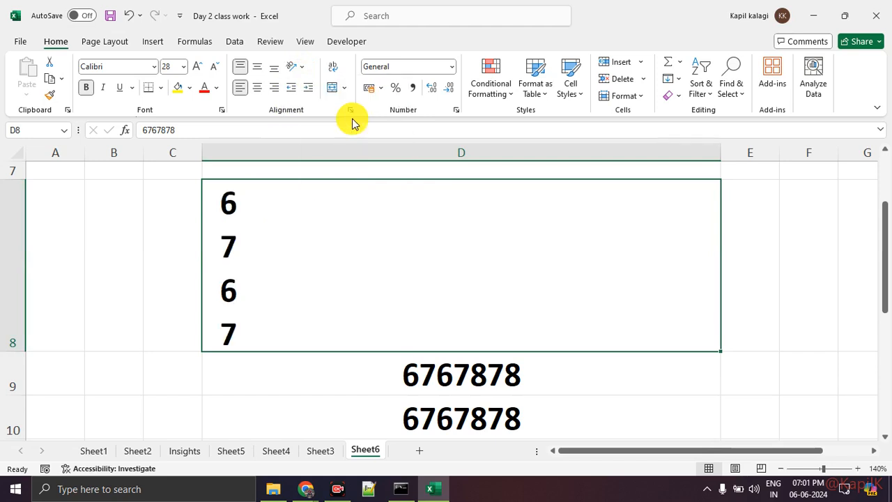
click(298, 68)
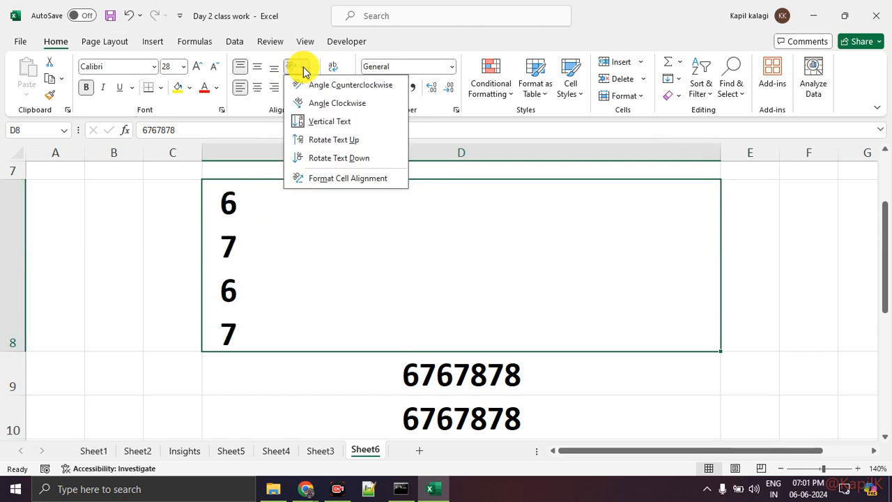
click(327, 159)
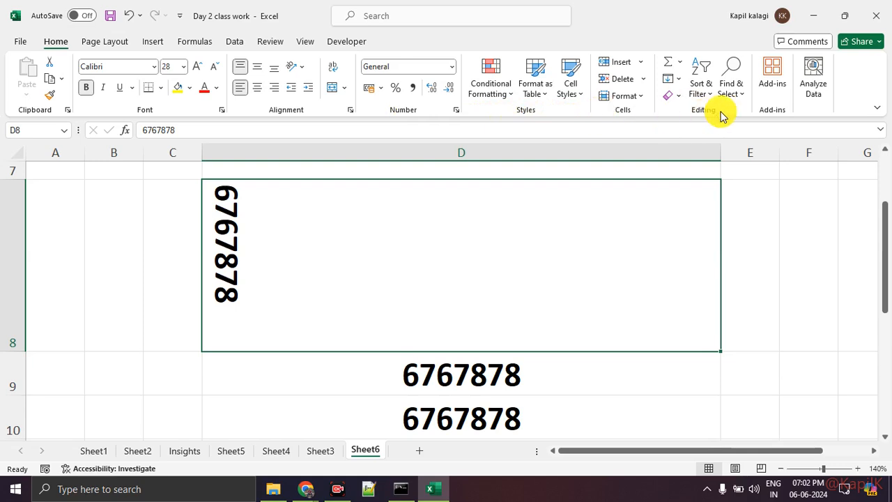
- Browse the available workbook themes and theme colour sets without applying any
click(89, 43)
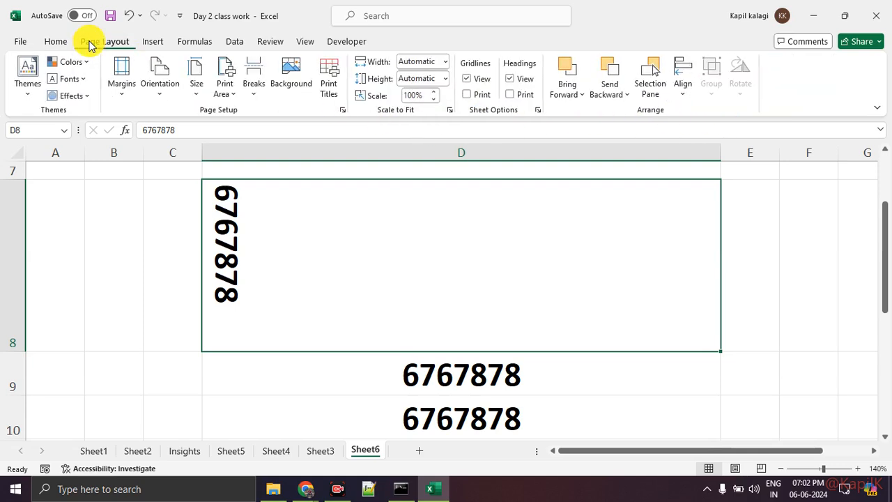
click(29, 83)
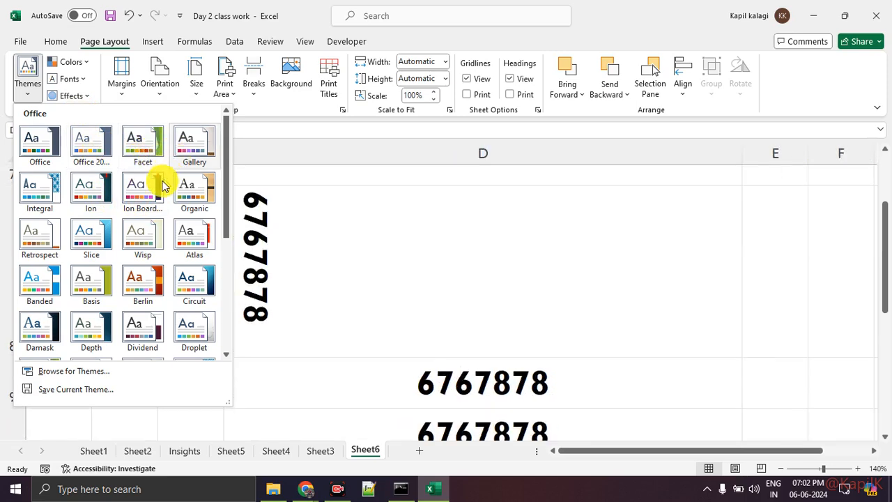
click(73, 63)
click(73, 63)
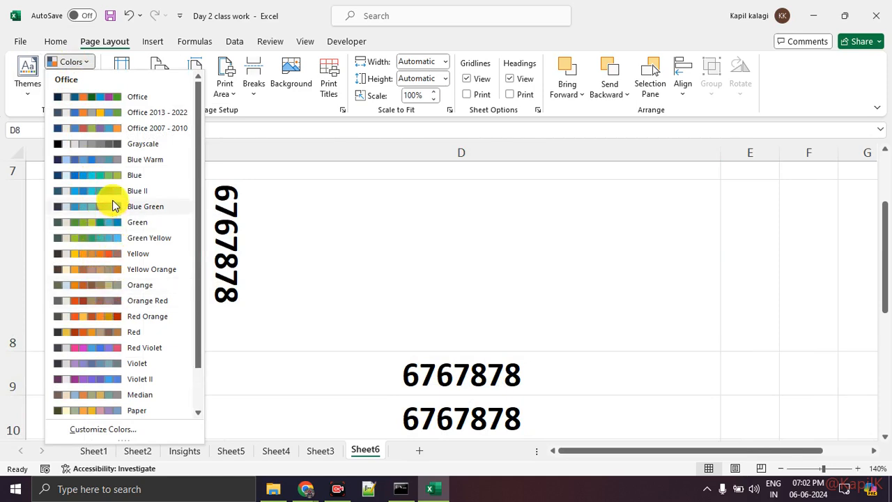
click(271, 117)
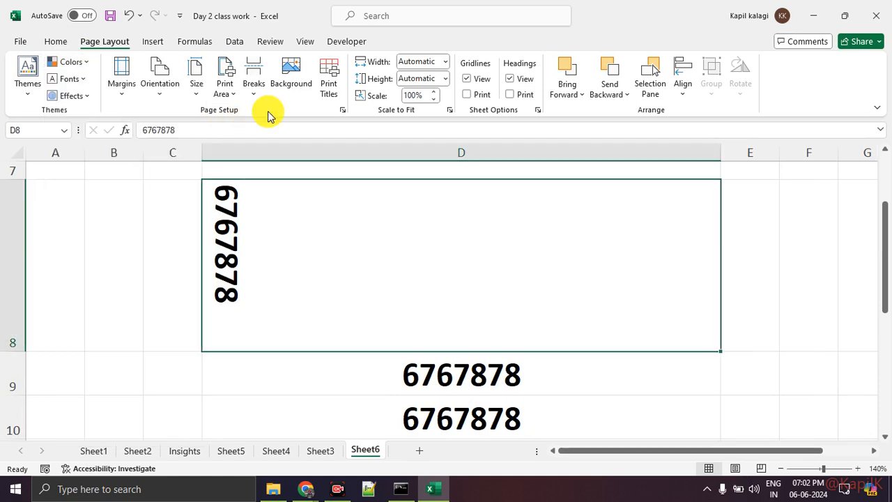
- Switch the sheet's page orientation to Landscape and back to Portrait
click(165, 98)
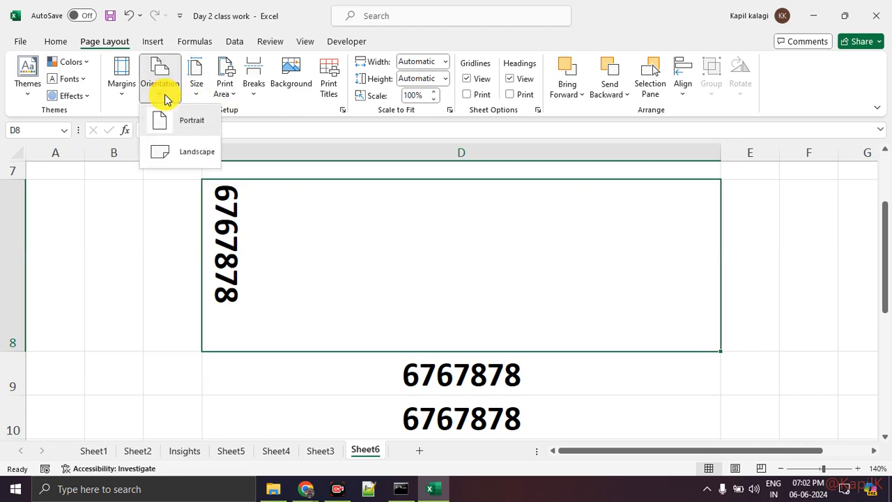
click(185, 157)
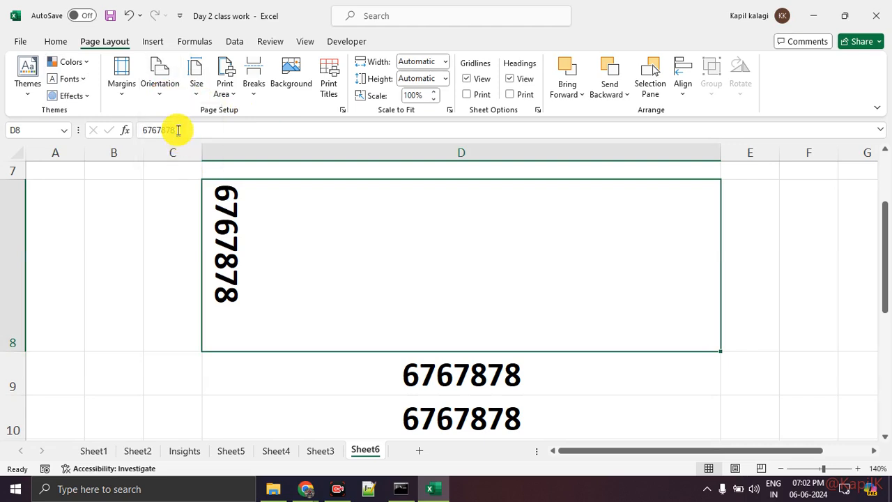
click(167, 101)
click(164, 114)
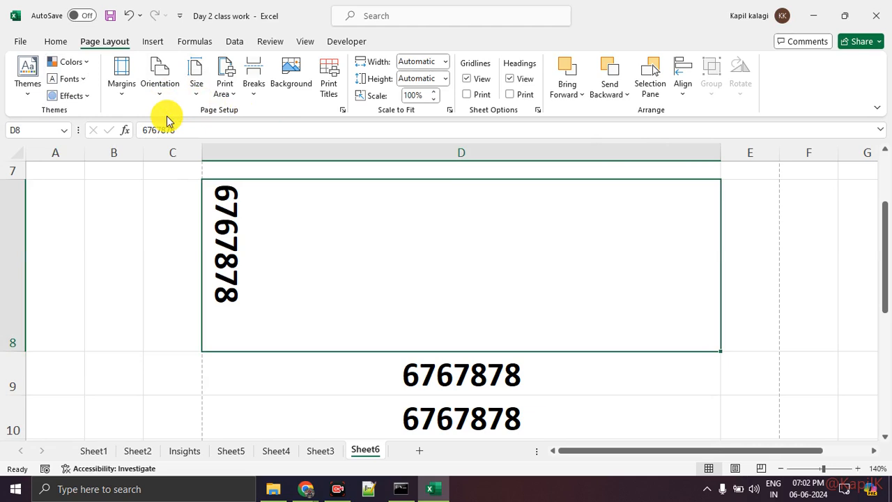
- Review the paper size, page break and print area options, and open the picture sources for a sheet background
click(197, 93)
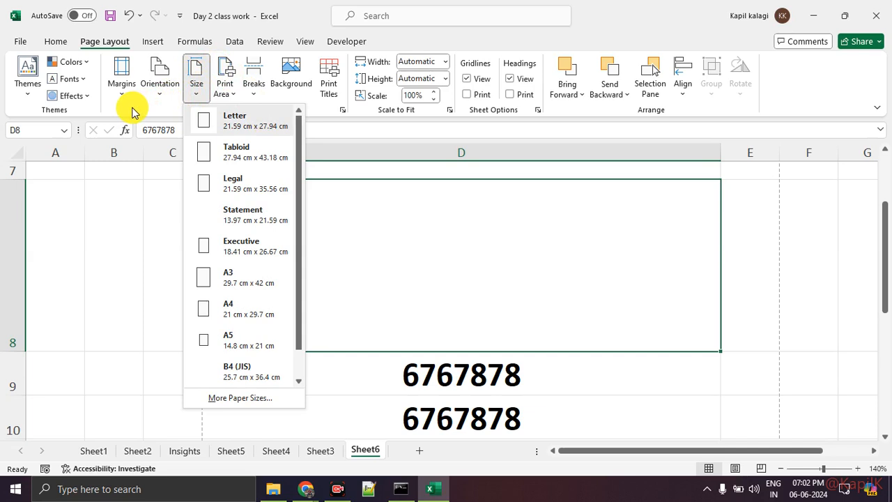
click(248, 102)
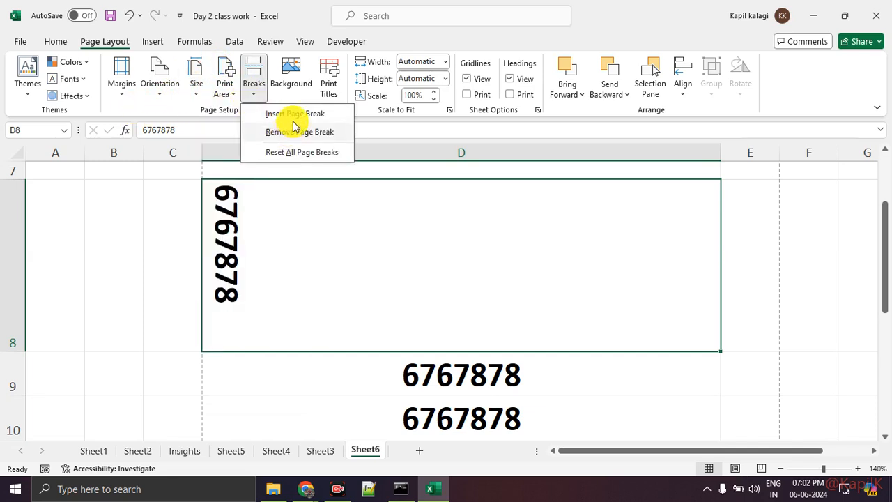
click(224, 89)
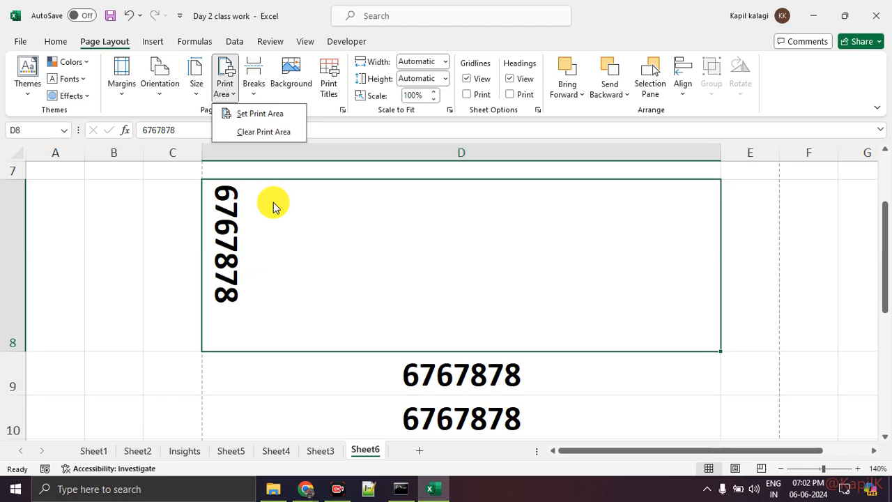
click(301, 83)
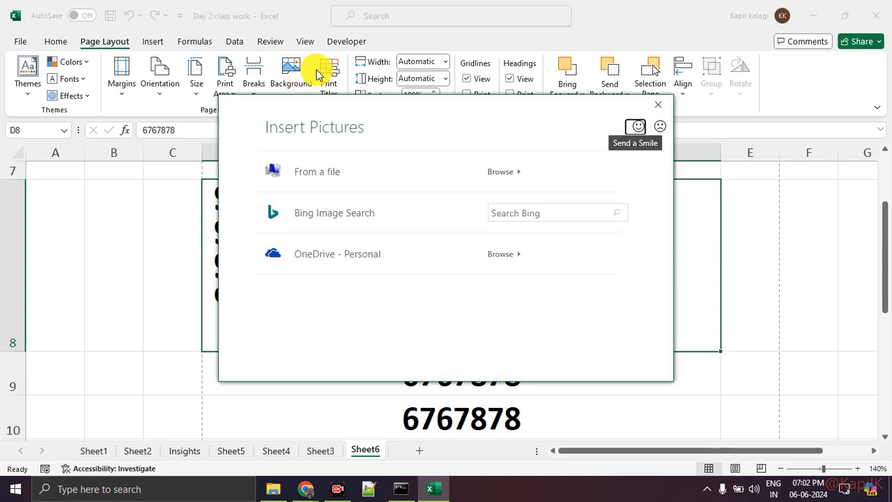
- Switch to the Google Meet call in Chrome, mute the microphone and turn it back on
click(310, 491)
click(235, 442)
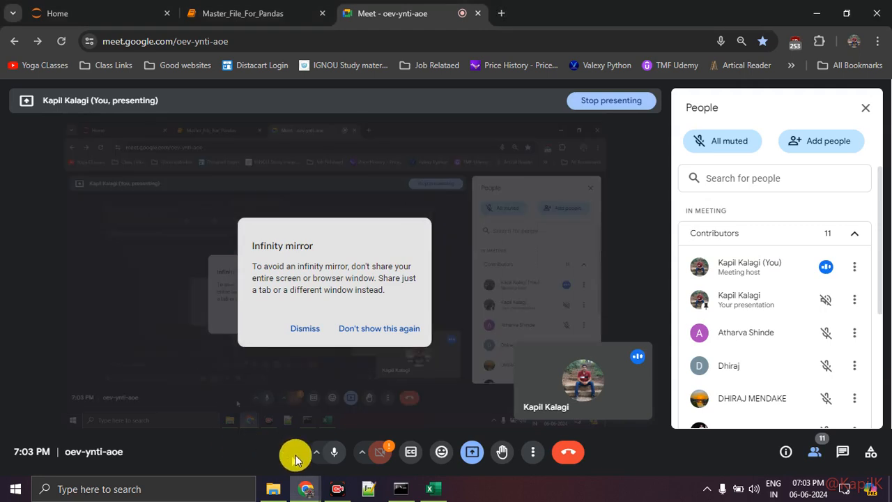
click(338, 455)
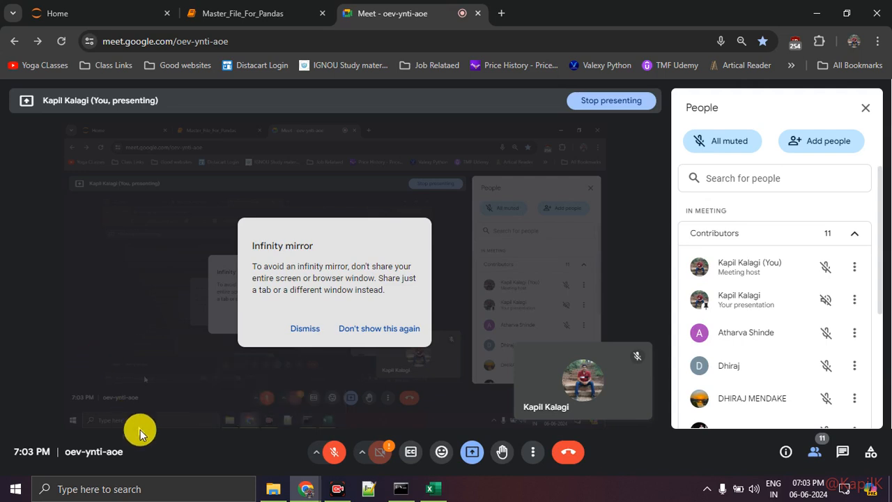
click(334, 451)
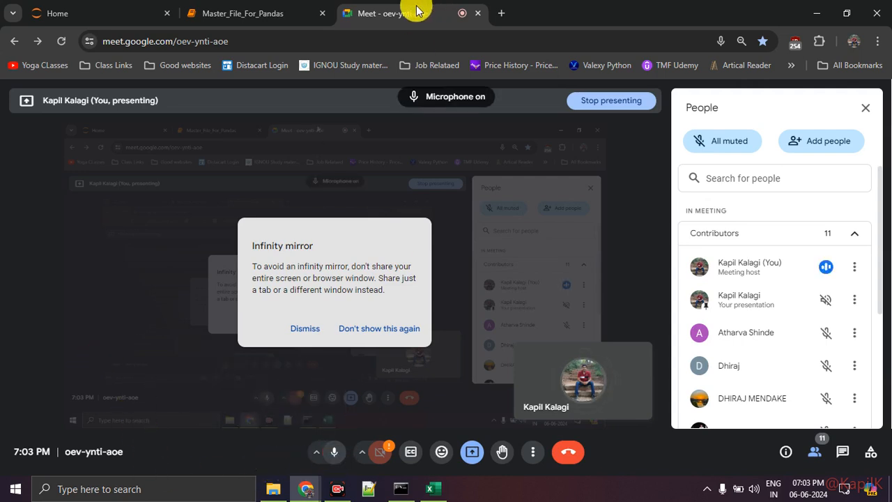
- View the Master_File_For_Pandas notebook in Jupyter and return to the Excel workbook
click(259, 14)
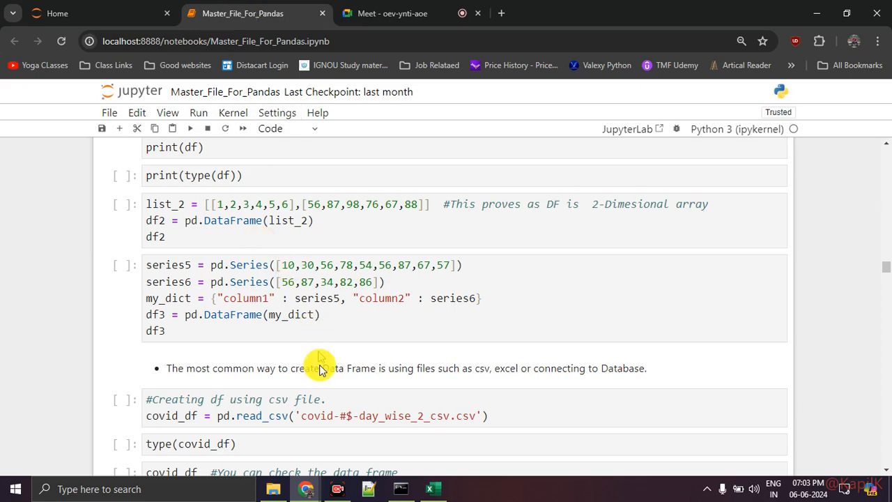
click(429, 488)
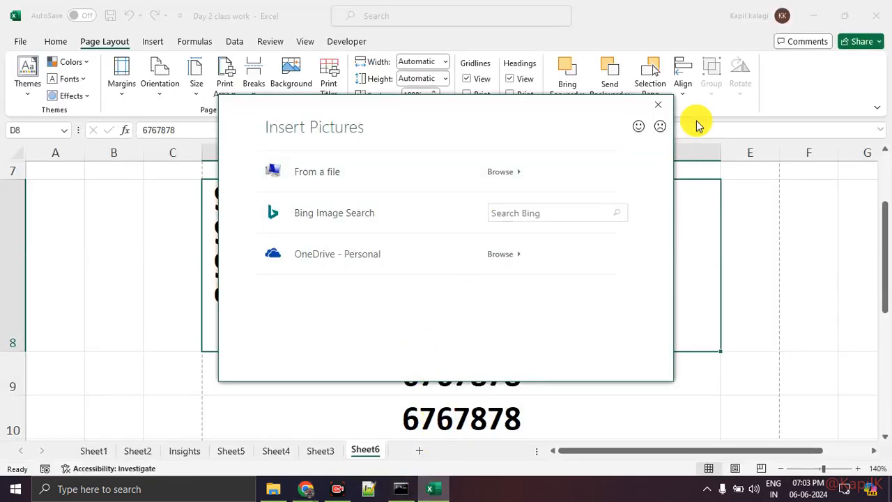
- Cancel the sheet background picture selection, select cell D9 and bring up the formula tools
click(658, 105)
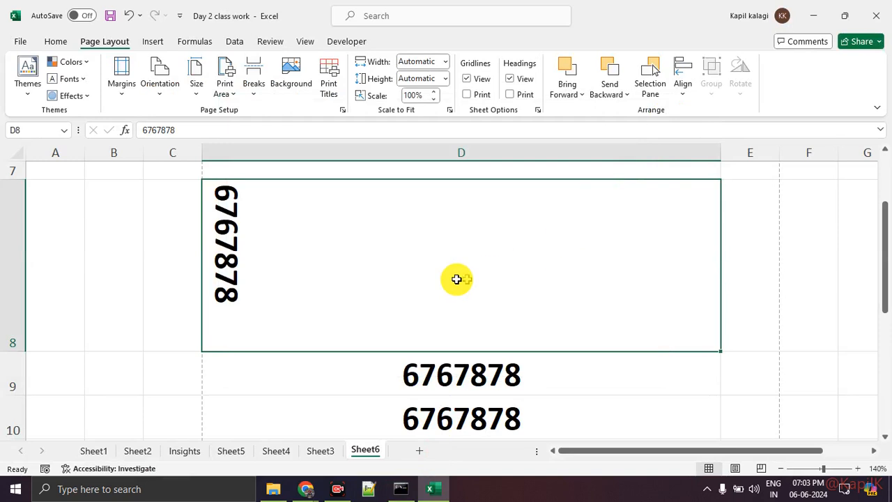
click(342, 382)
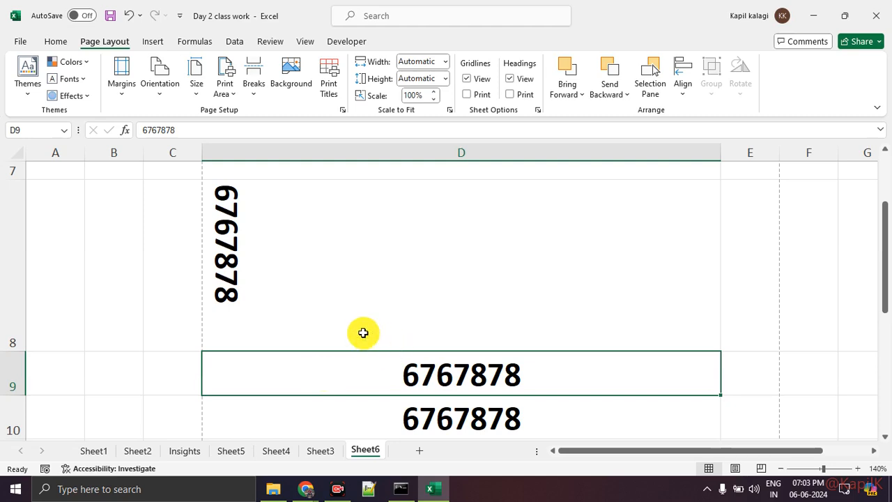
scroll(360, 333, down, 2)
scroll(377, 307, up, 2)
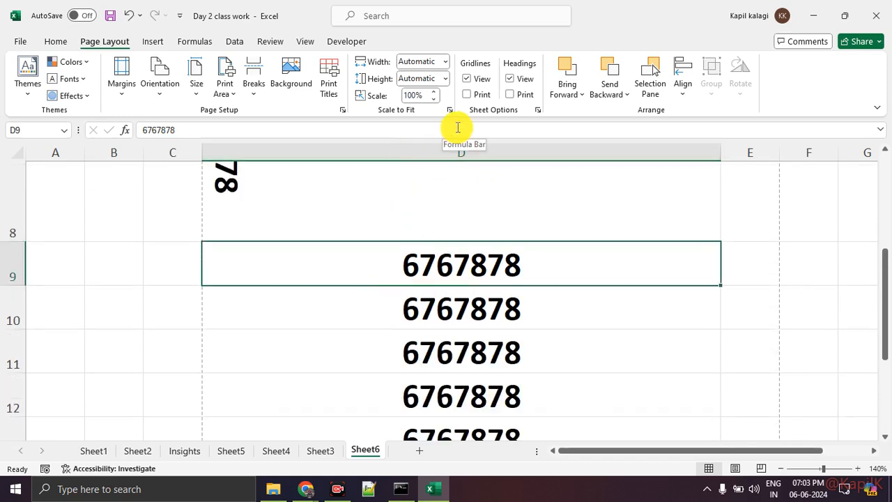
click(203, 40)
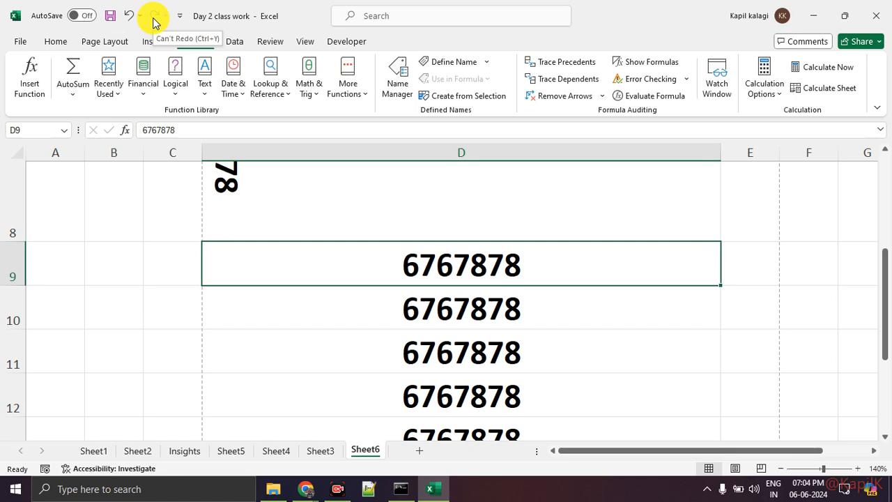
- Switch to Chrome and view the Jupyter file list and the Master_File_For_Pandas notebook
key(alt+Tab)
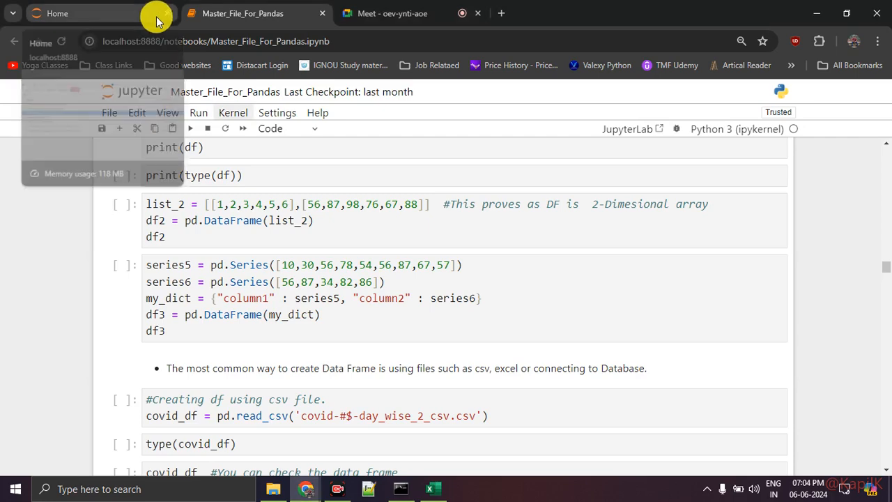
click(154, 19)
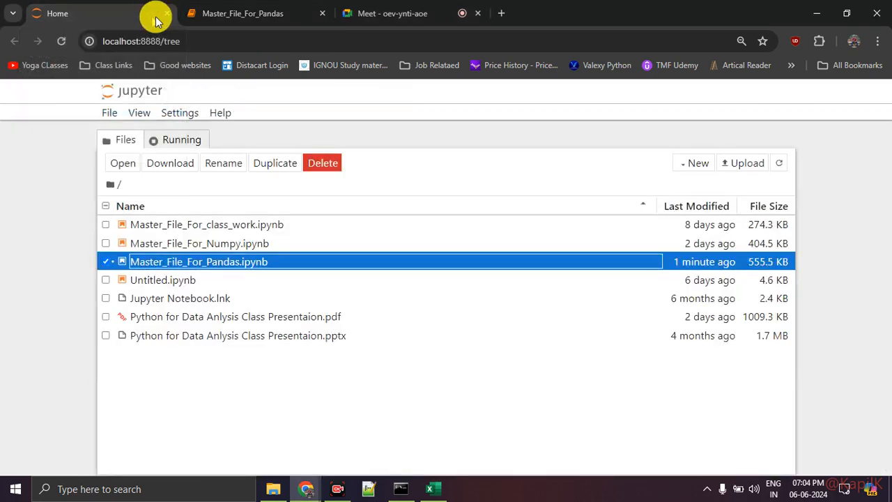
click(212, 15)
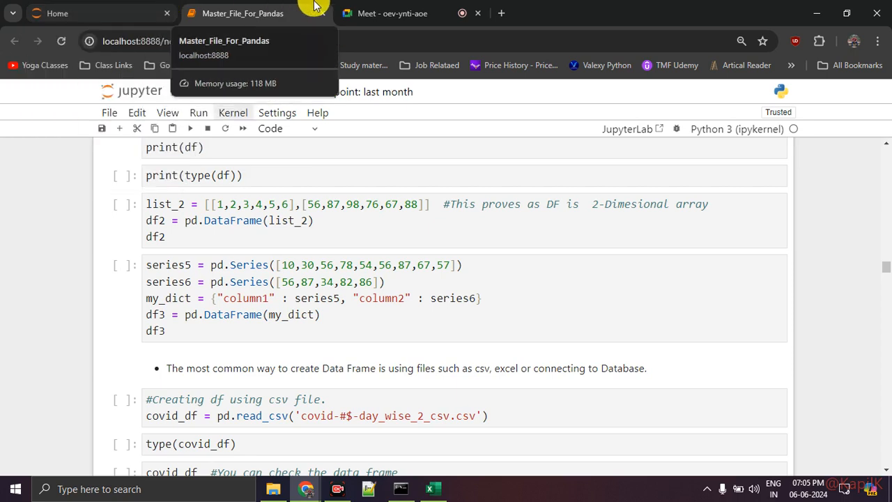
click(407, 14)
click(269, 21)
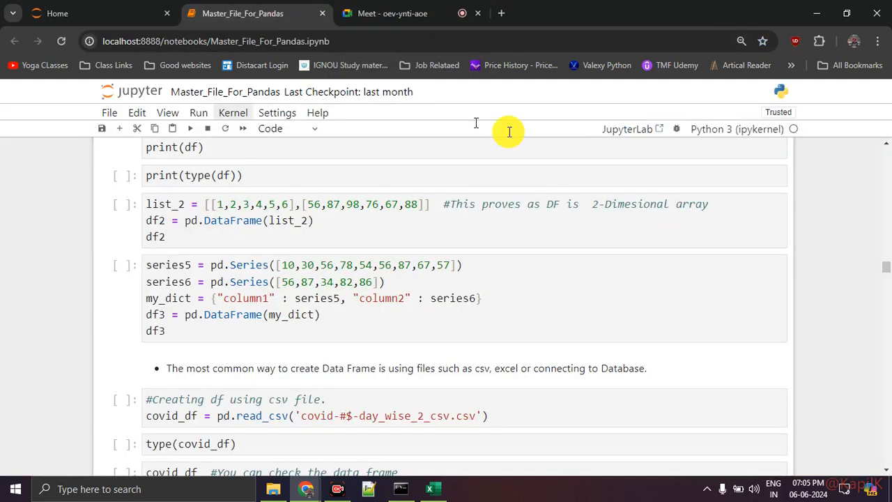
- Admit the waiting participant to the Google Meet call and return to the Excel workbook
click(414, 21)
click(821, 290)
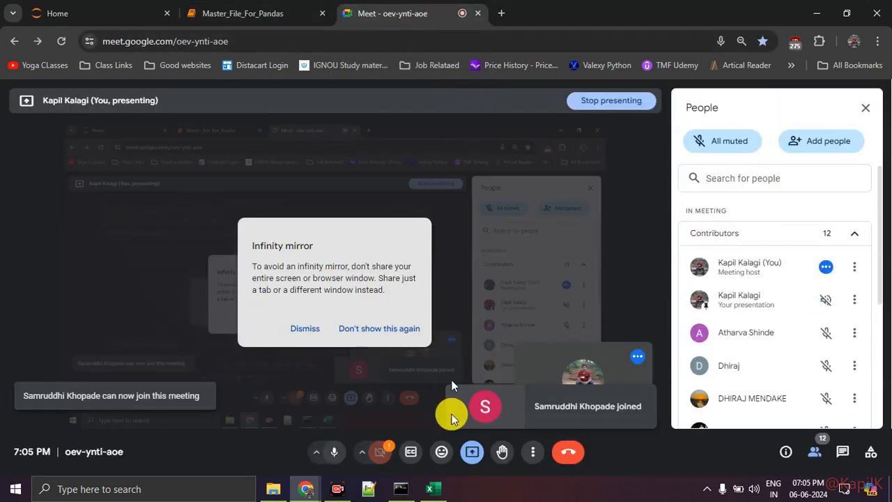
click(430, 488)
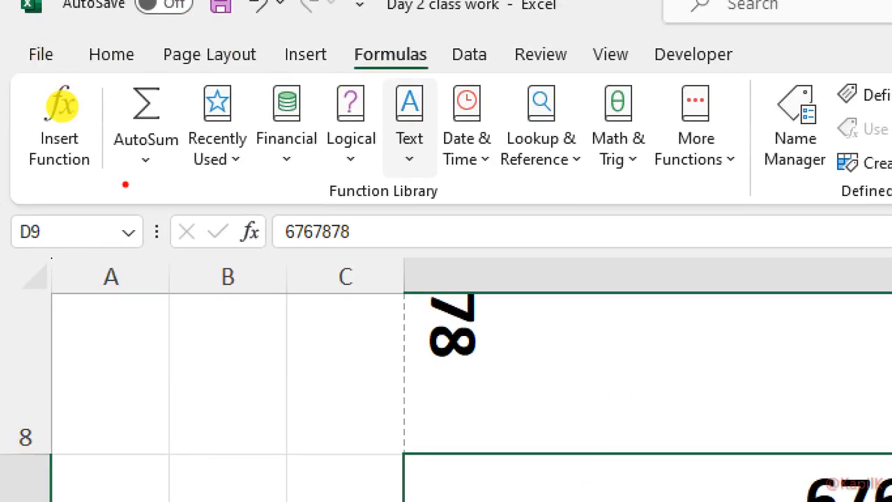
- Show the AutoSum function list, circling Sum and ticking Sum, Average, Count Numbers, Max and Min with the screen pen
mouse_move(125, 180)
mouse_down()
mouse_move(170, 176)
mouse_move(139, 49)
mouse_move(105, 167)
mouse_move(115, 206)
mouse_up()
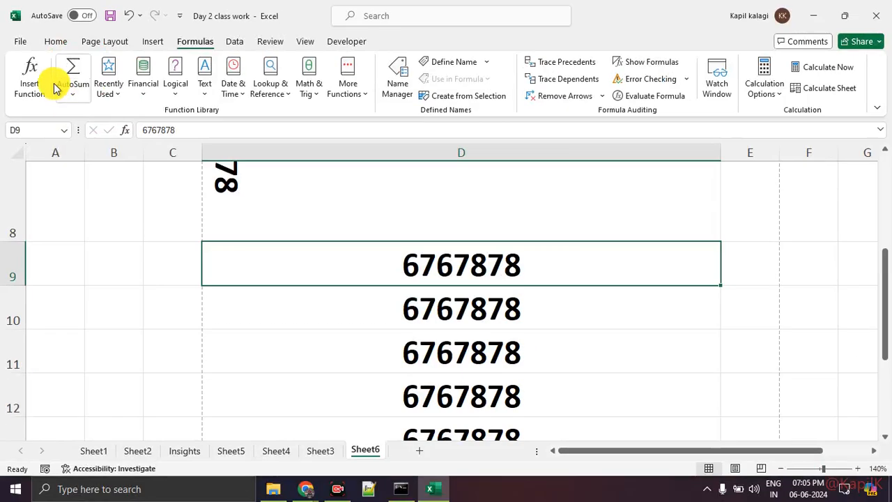
click(147, 160)
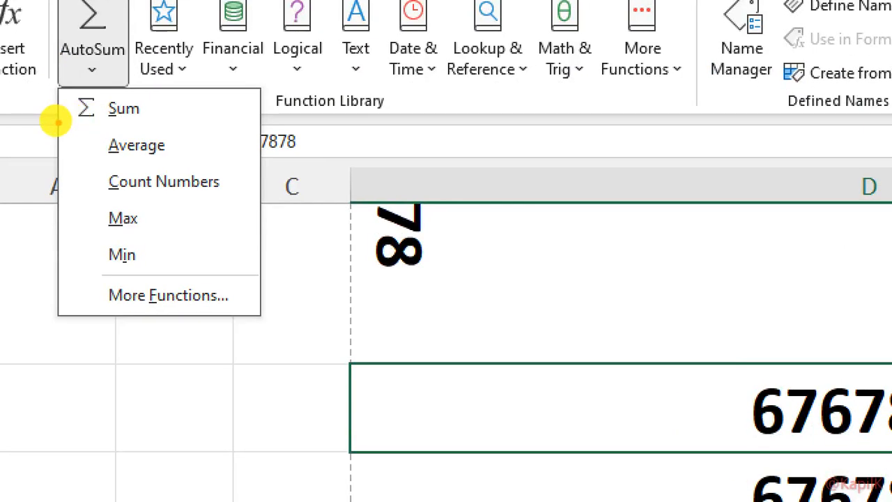
mouse_move(58, 122)
mouse_down()
mouse_move(116, 111)
mouse_move(60, 121)
mouse_up()
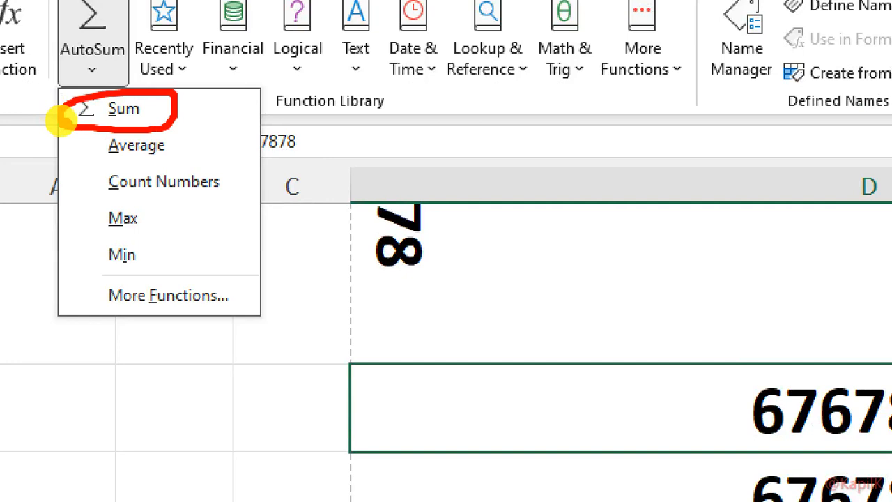
drag(174, 113, 232, 83)
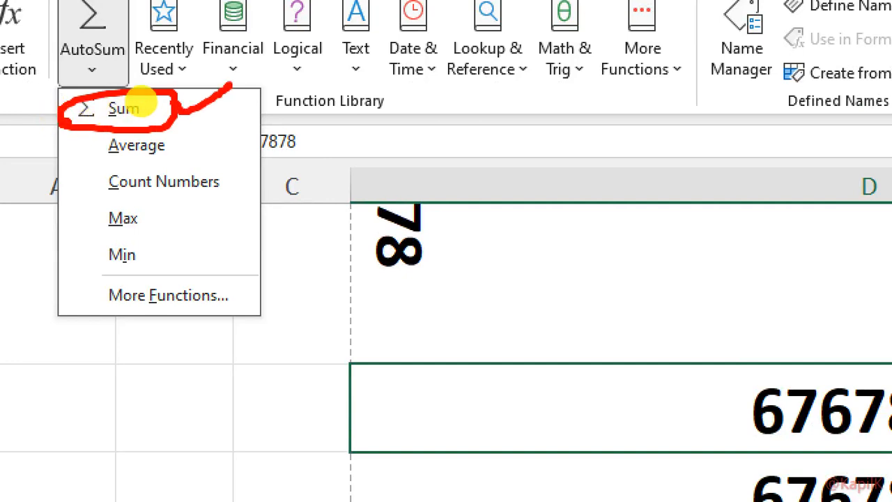
drag(180, 135, 247, 108)
mouse_move(230, 174)
mouse_down()
mouse_move(239, 188)
mouse_move(287, 149)
mouse_up()
drag(144, 213, 179, 195)
drag(145, 237, 196, 214)
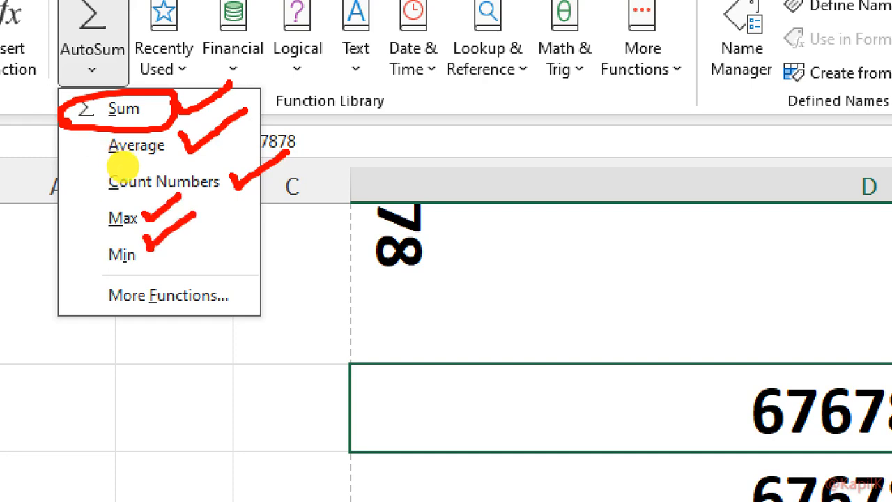
key(Escape)
- Show the Date & Time function list and underline DATE, DATEVALUE, DAY, DAYS360, EOMONTH and HOUR with the screen pen
key(ctrl+1)
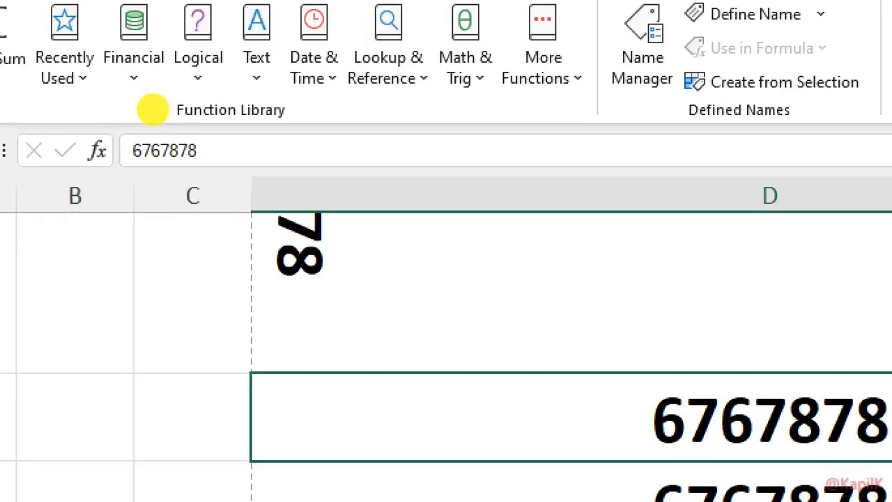
click(146, 50)
mouse_move(277, 174)
mouse_down()
mouse_move(294, 174)
mouse_move(356, 44)
mouse_move(289, 199)
mouse_move(298, 202)
mouse_up()
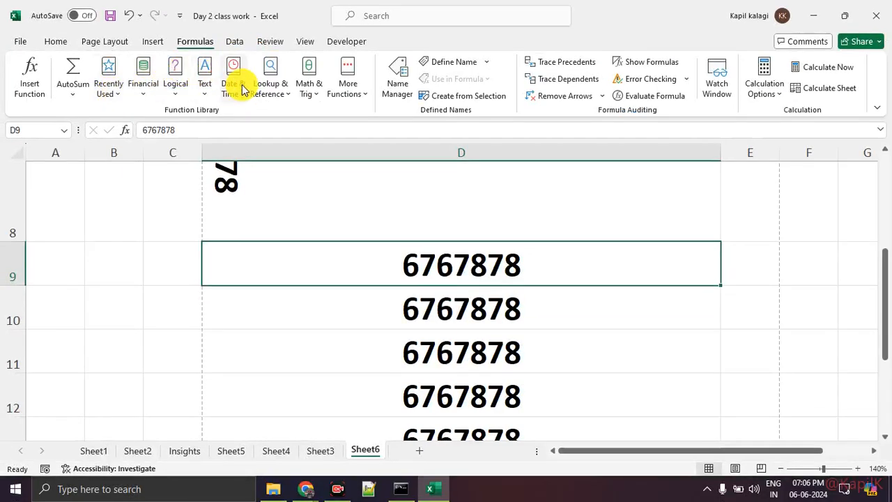
click(342, 143)
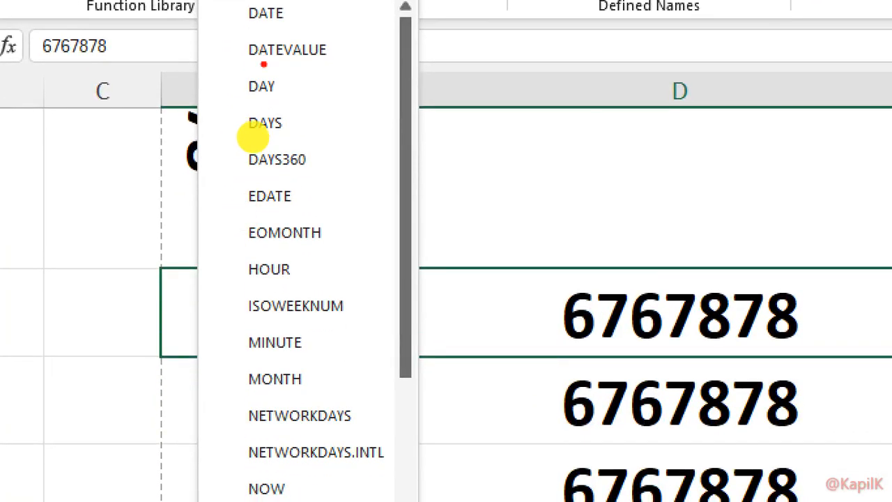
drag(242, 24, 278, 25)
drag(250, 63, 324, 70)
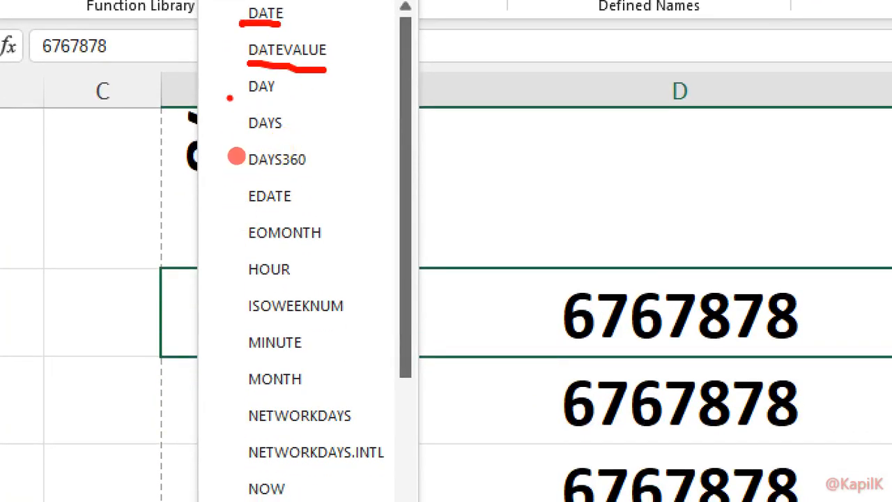
drag(229, 98, 277, 99)
drag(249, 176, 315, 171)
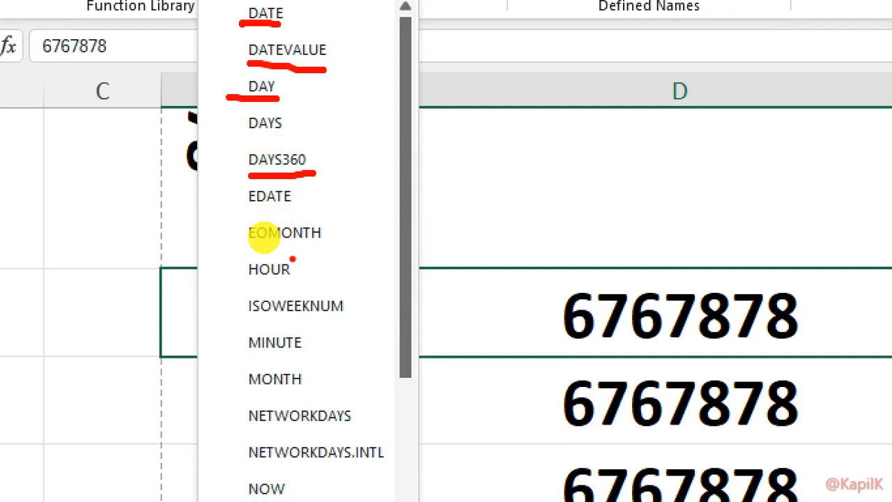
drag(250, 249, 339, 247)
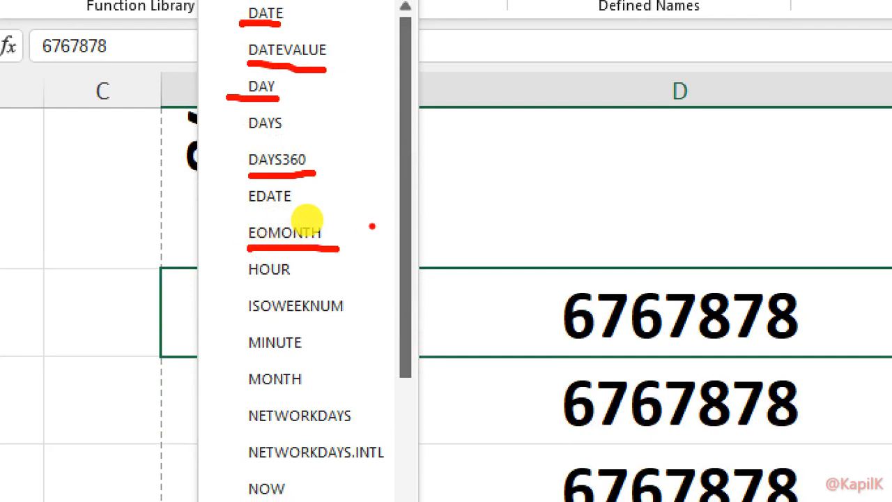
drag(237, 285, 315, 284)
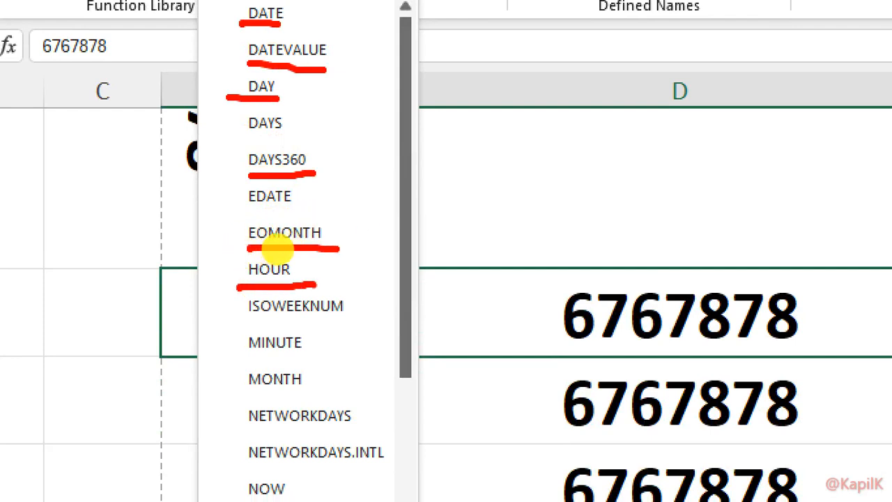
- Underline MINUTE, MONTH, NETWORKDAYS and NETWORKDAYS.INTL in the date and time function list with the screen pen, and leave annotation mode
drag(242, 358, 314, 357)
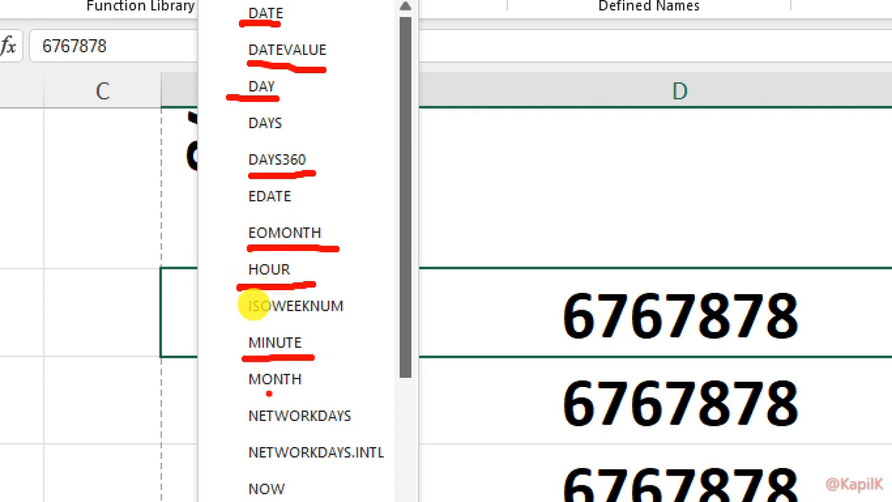
drag(251, 393, 312, 395)
drag(243, 422, 385, 420)
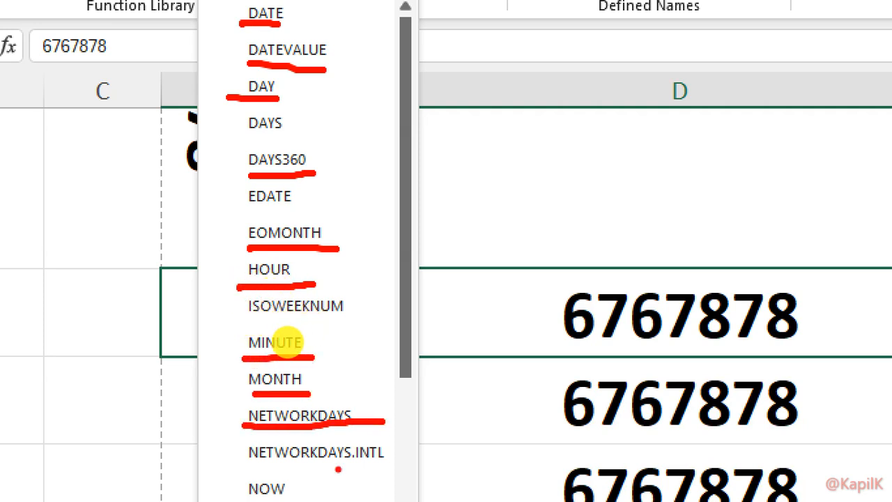
drag(250, 468, 363, 465)
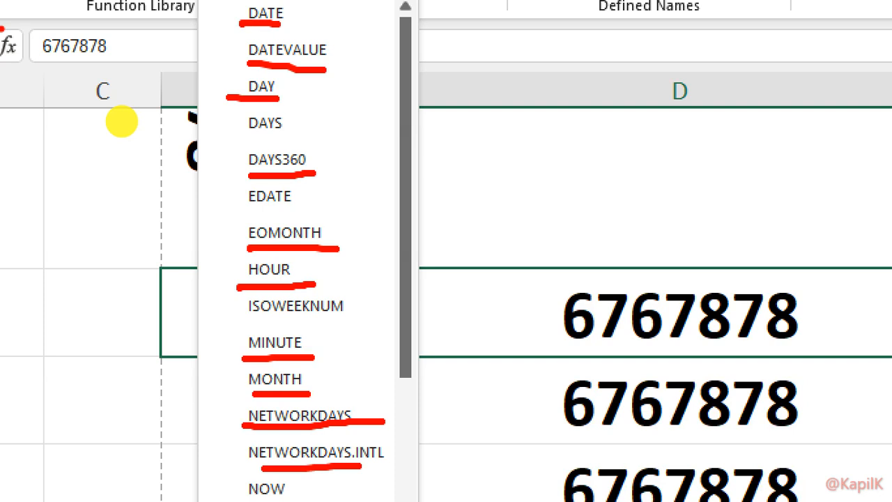
key(Escape)
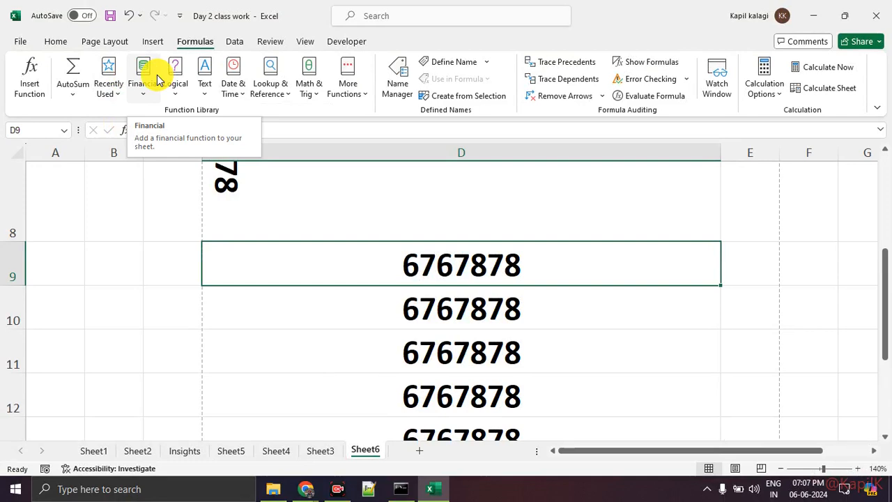
- Look through the functions offered in the Lookup & Reference and Math & Trig categories
click(282, 89)
scroll(288, 223, down, 5)
scroll(293, 216, up, 5)
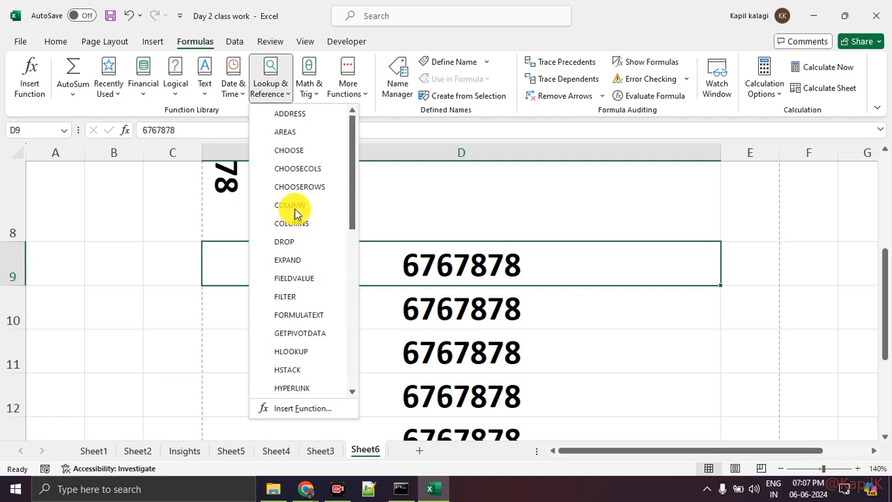
click(320, 96)
click(320, 96)
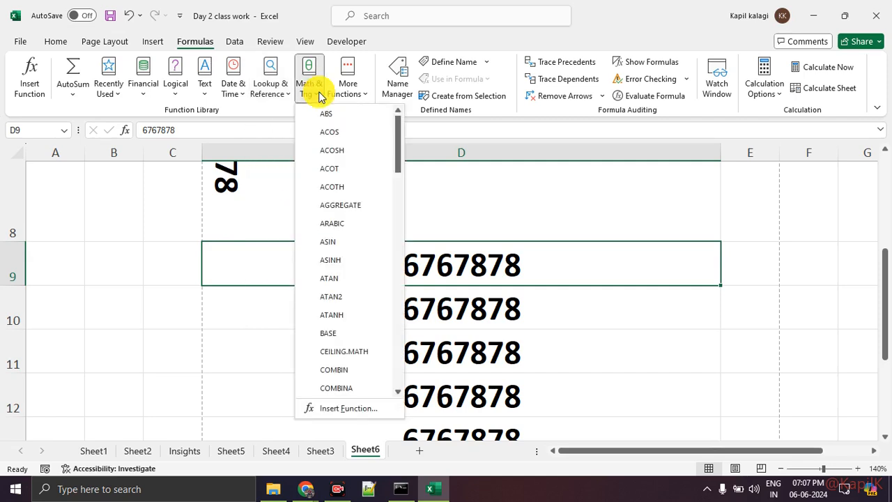
scroll(361, 235, down, 3)
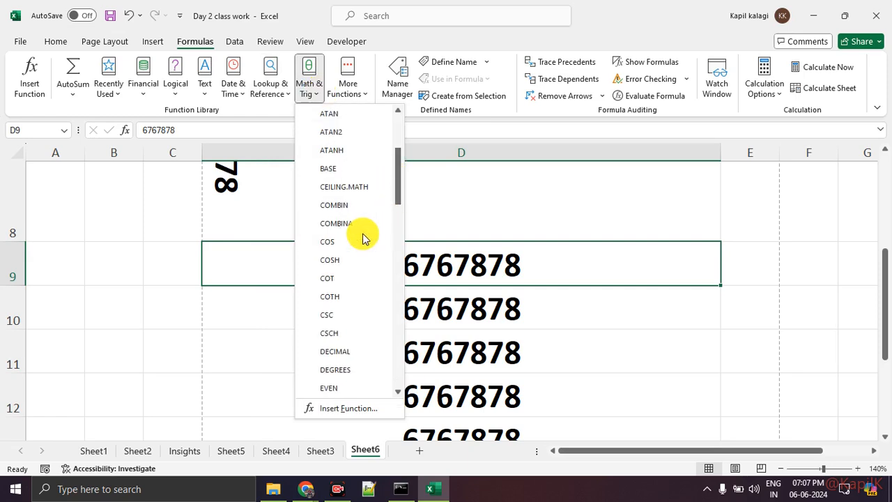
scroll(363, 264, down, 3)
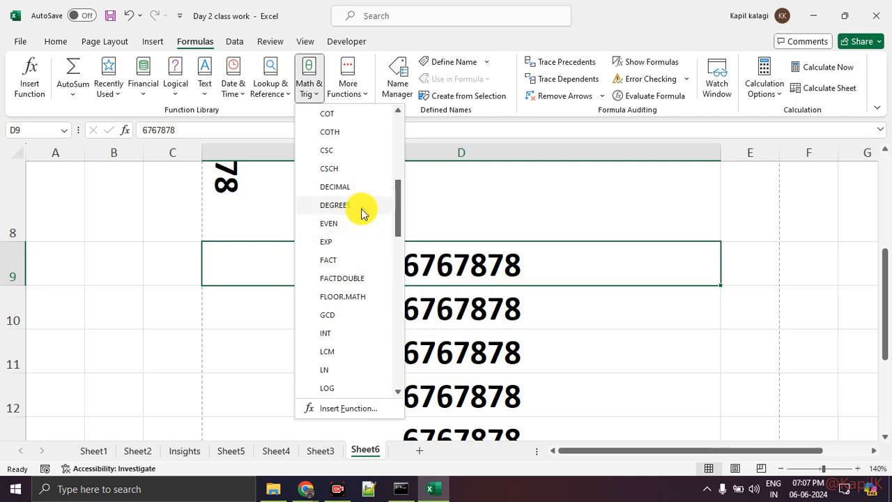
scroll(345, 293, down, 4)
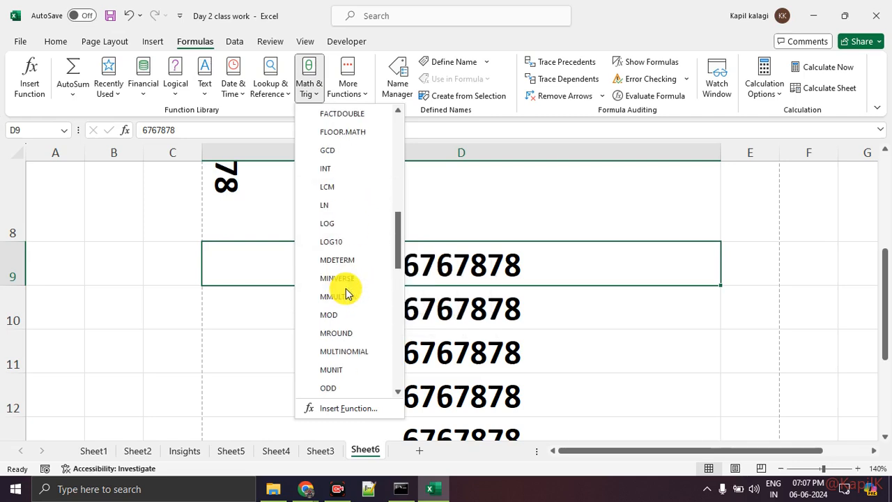
scroll(349, 290, down, 10)
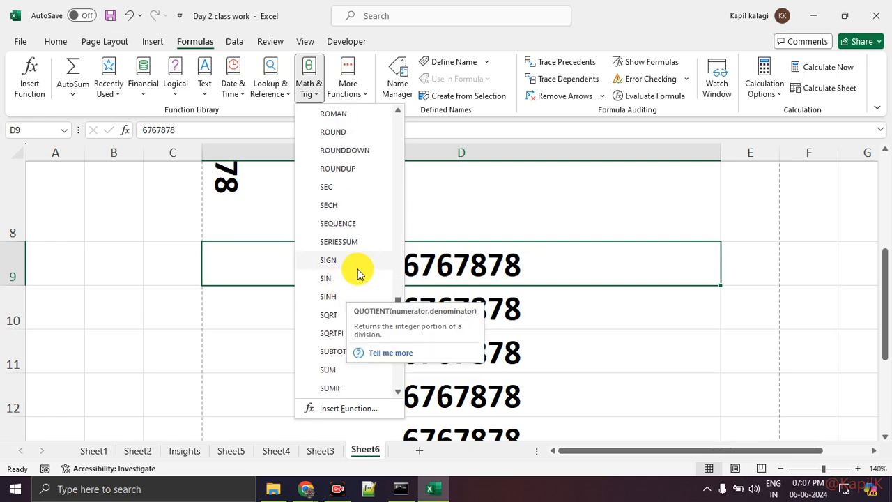
scroll(357, 275, up, 5)
scroll(355, 271, up, 15)
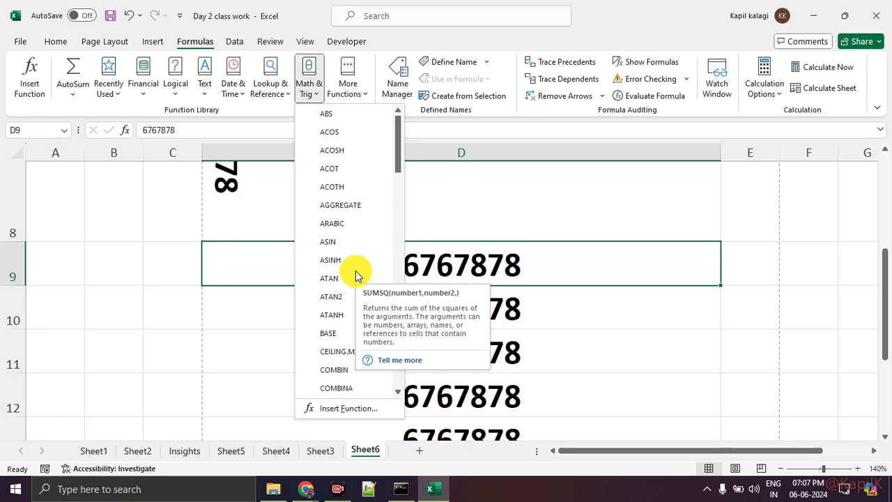
- Look through the additional function categories, including Statistical, Engineering and Compatibility, examining the Engineering functions in detail
click(360, 101)
mouse_move(357, 113)
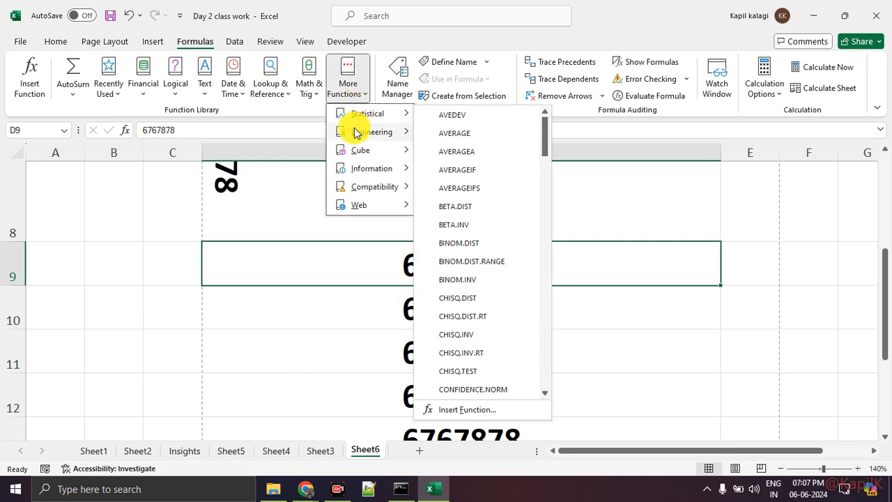
mouse_move(356, 133)
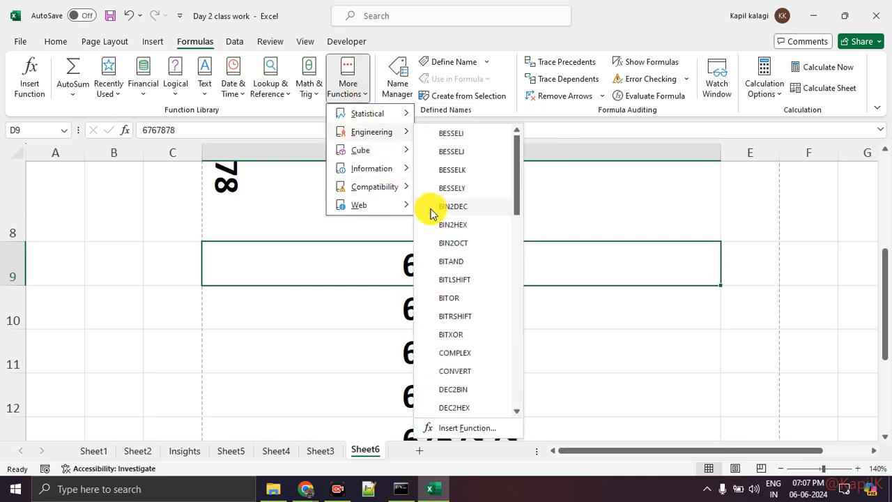
scroll(430, 209, down, 6)
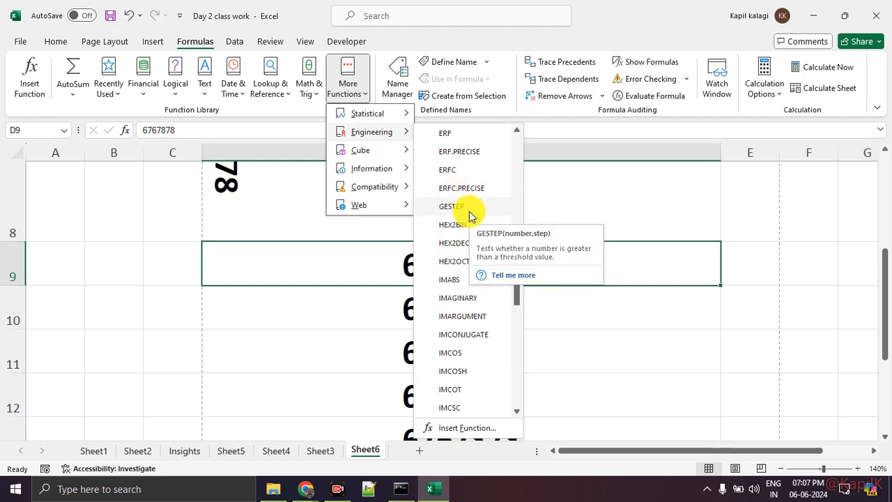
scroll(470, 216, down, 7)
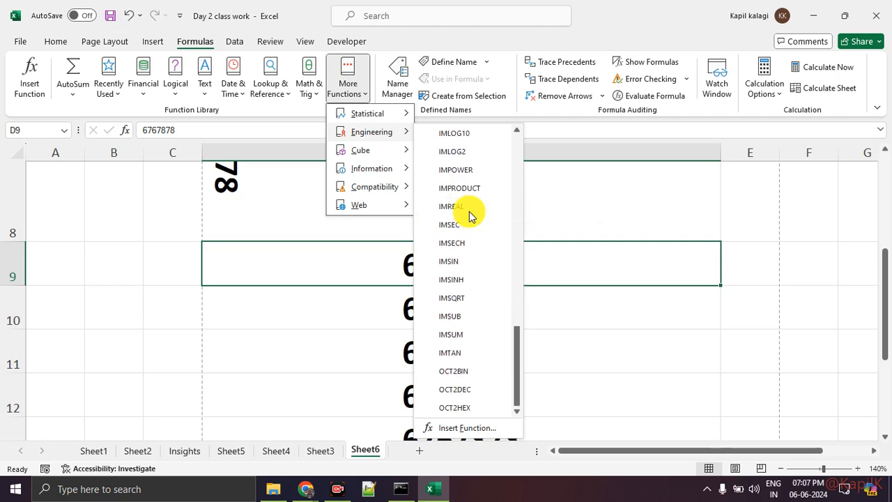
scroll(470, 216, up, 4)
scroll(469, 216, down, 2)
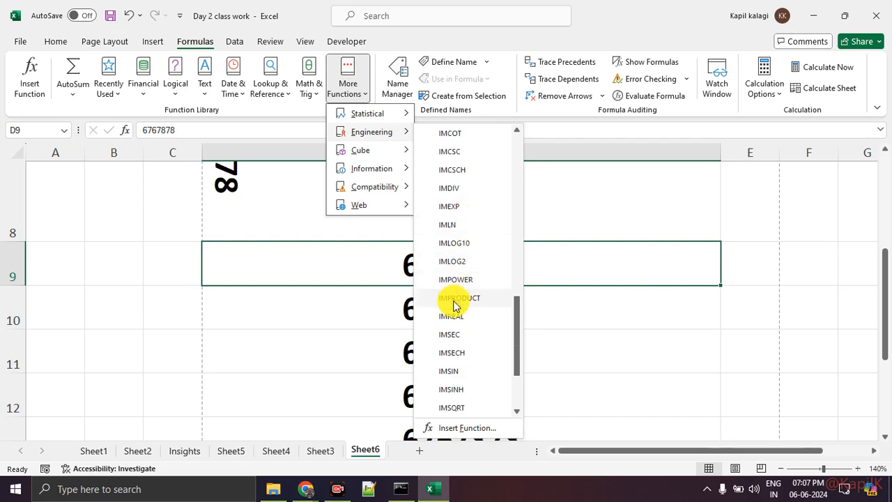
scroll(462, 311, up, 7)
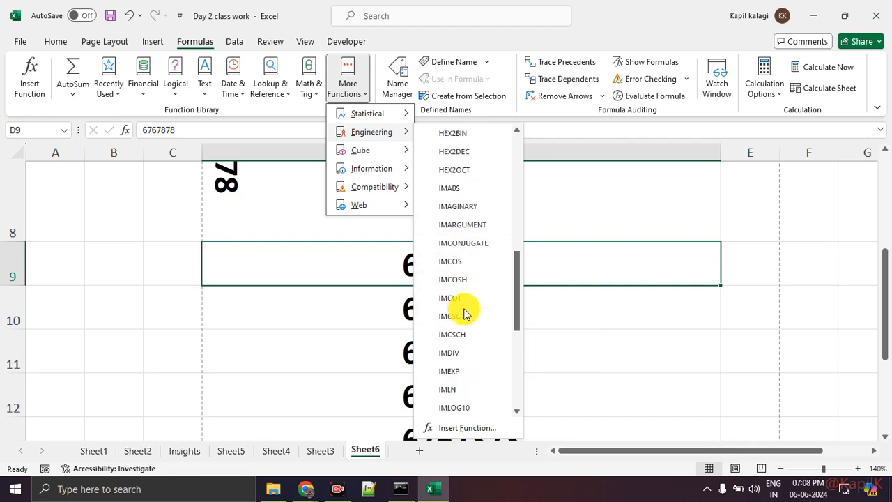
scroll(462, 307, up, 1)
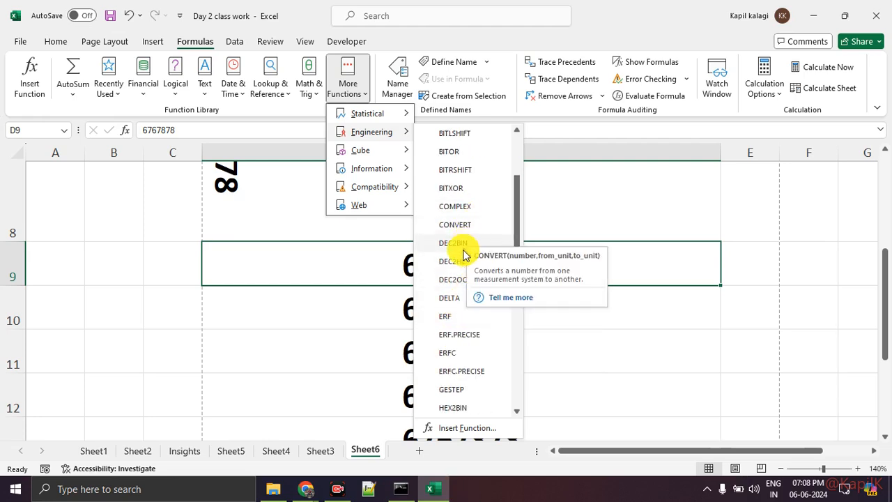
scroll(459, 247, up, 3)
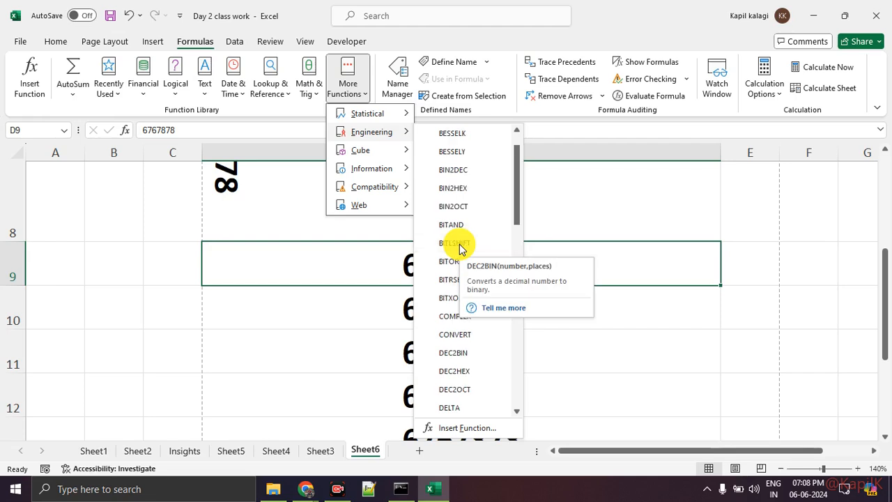
mouse_move(368, 152)
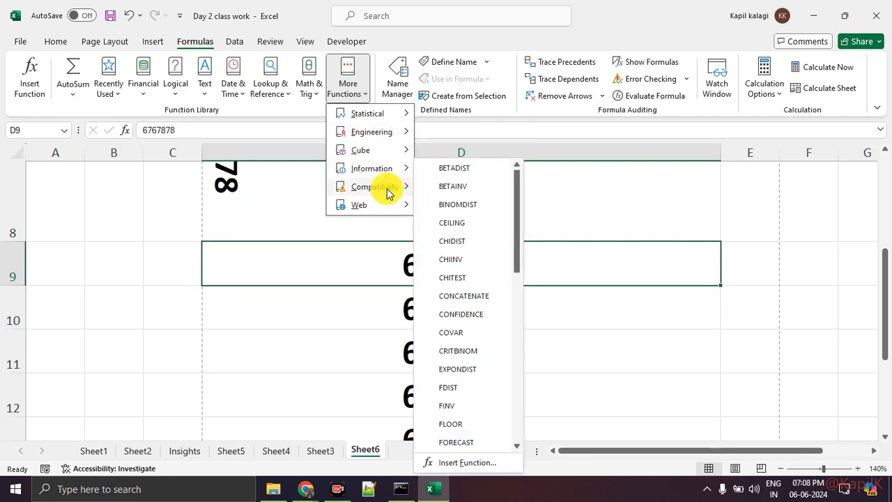
mouse_move(380, 211)
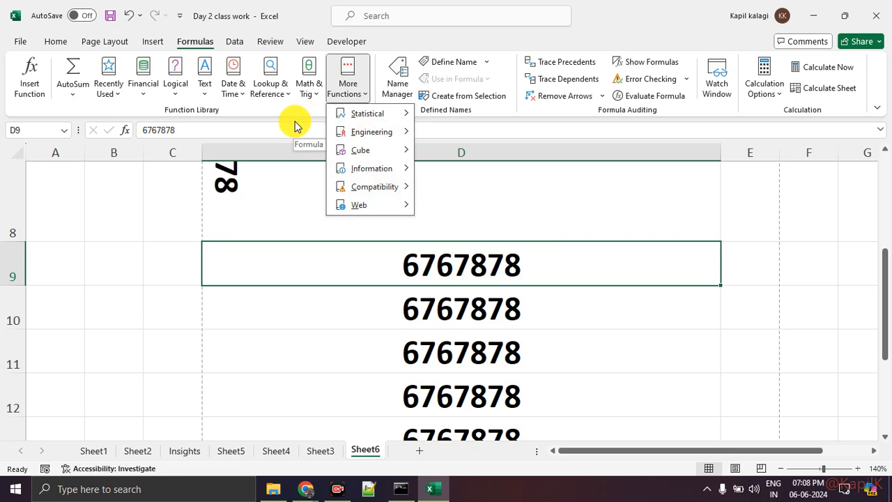
click(593, 130)
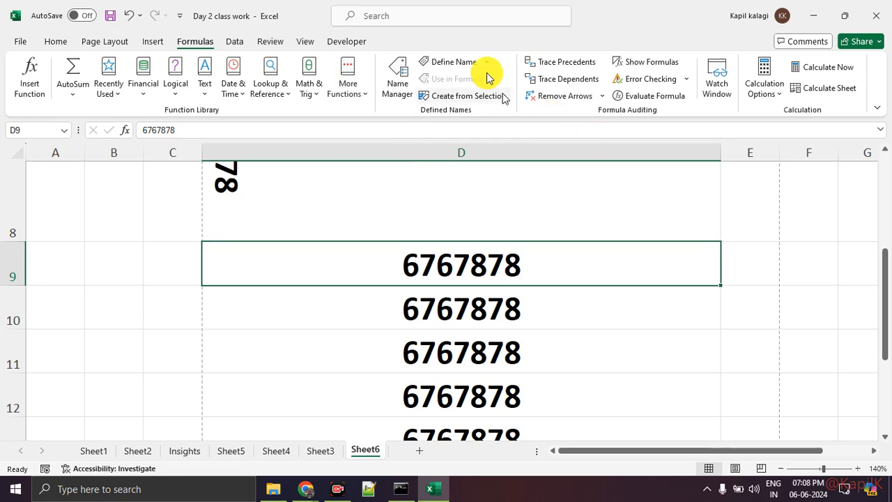
- Change the value in cell D11 to 6767879
click(234, 42)
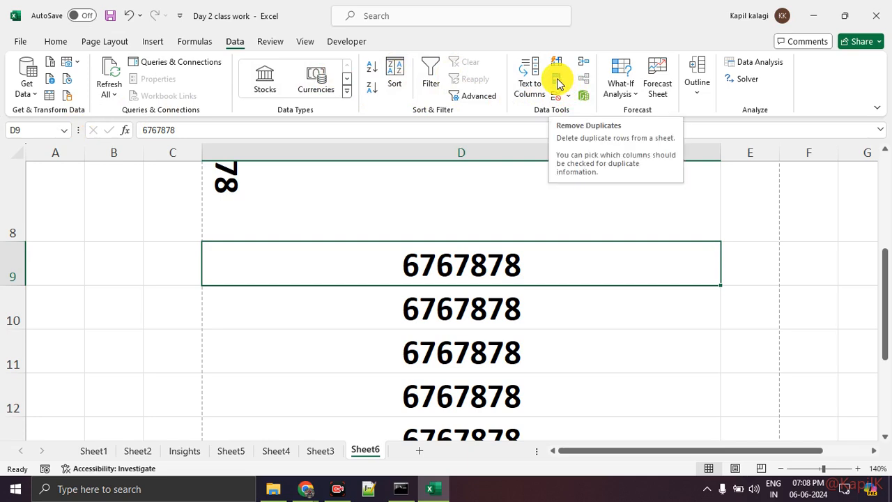
click(571, 313)
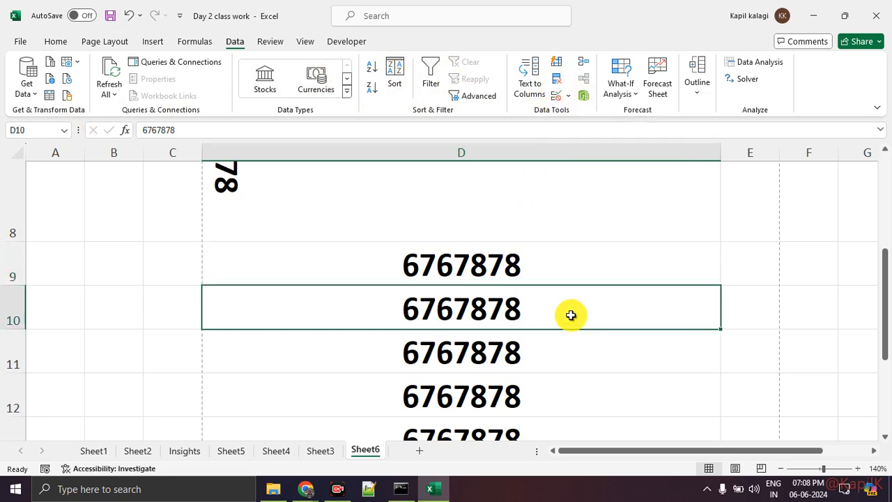
scroll(565, 308, down, 1)
click(561, 304)
double_click(561, 303)
key(BackSpace)
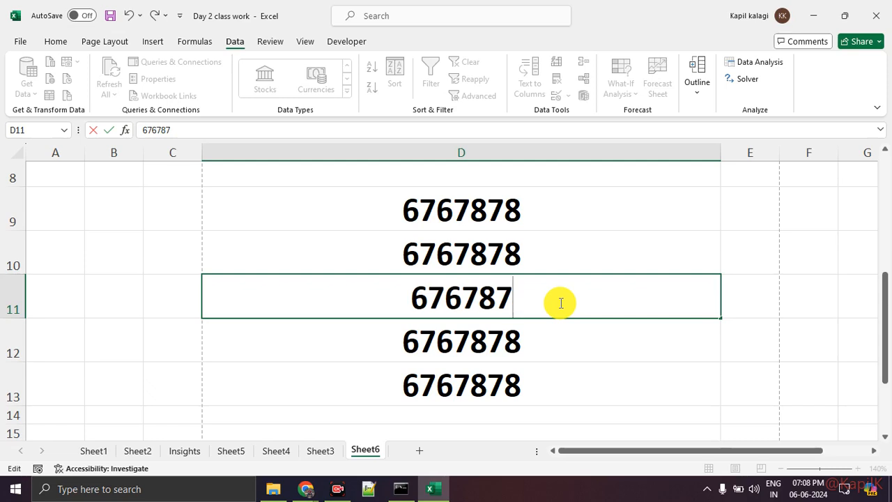
text(9)
key(Return)
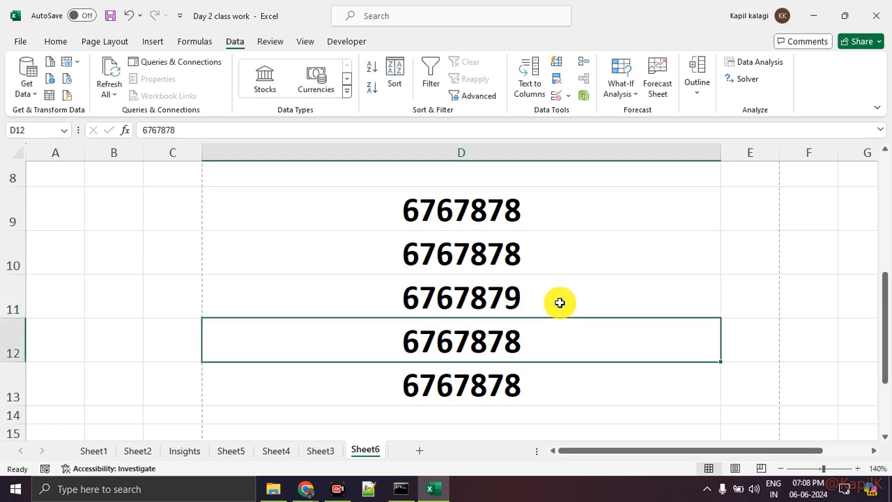
- Remove the duplicate values from the range D9:D13
drag(583, 224, 575, 380)
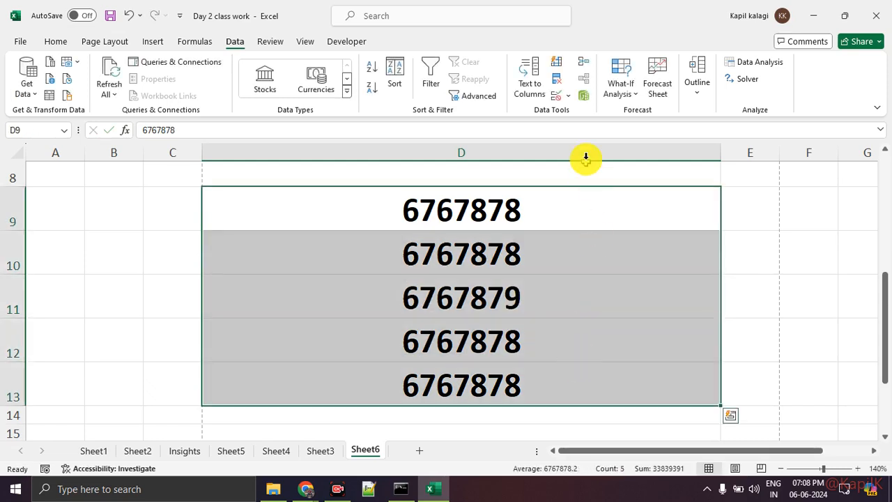
click(558, 81)
click(491, 210)
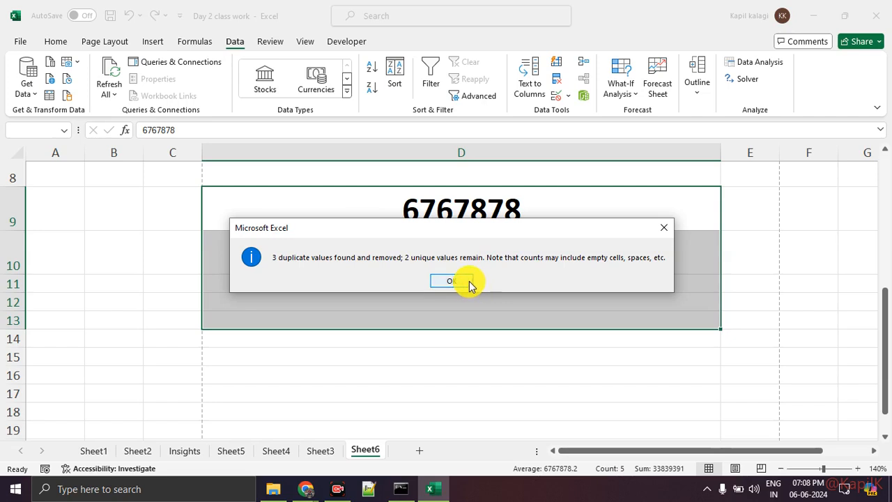
click(471, 283)
click(603, 321)
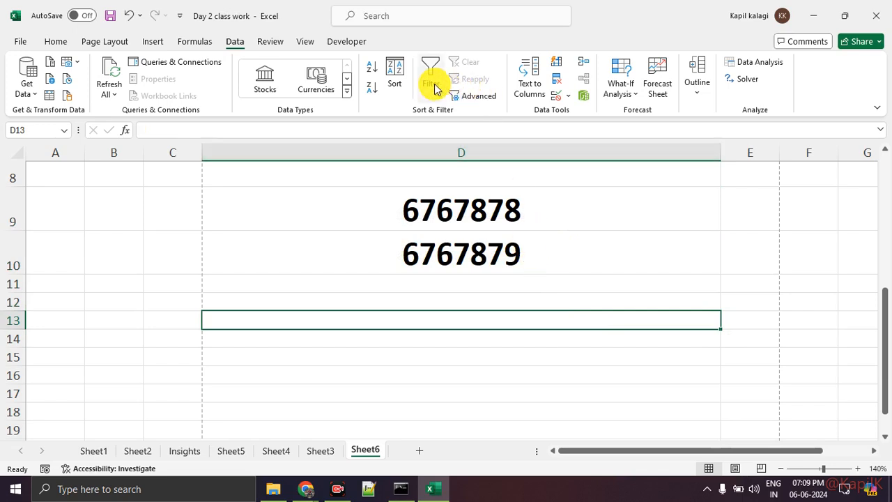
click(285, 44)
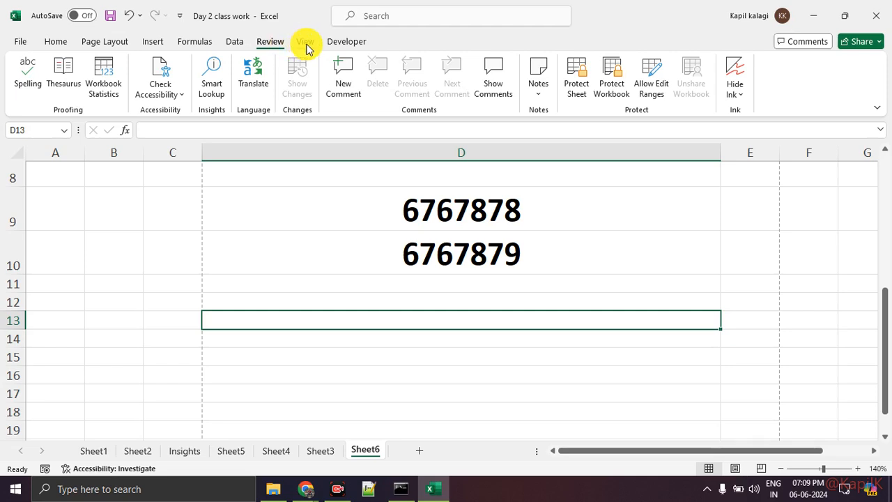
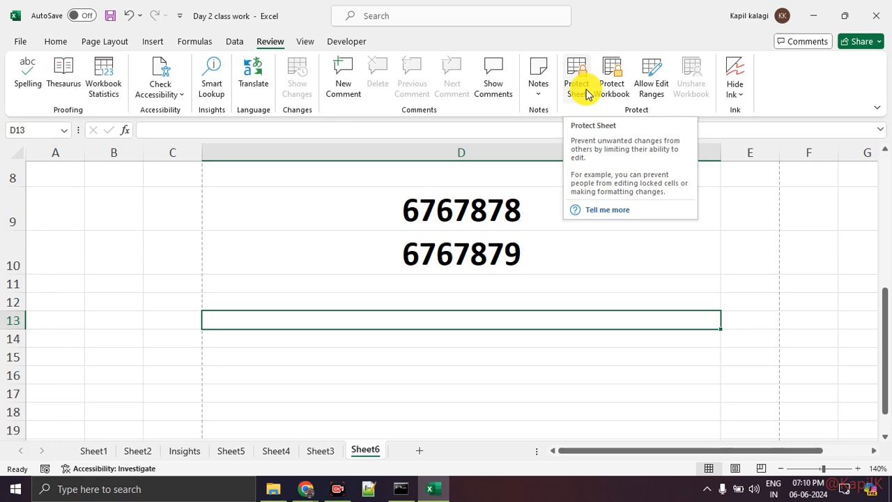
click(336, 39)
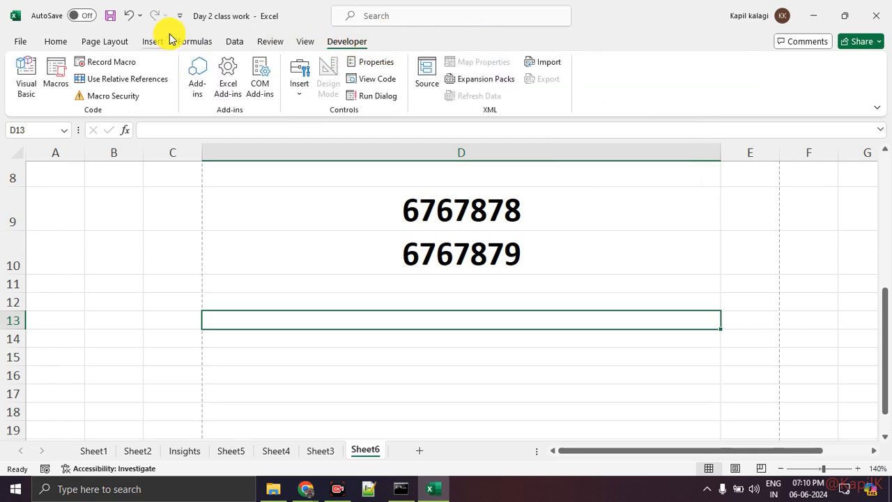
click(115, 40)
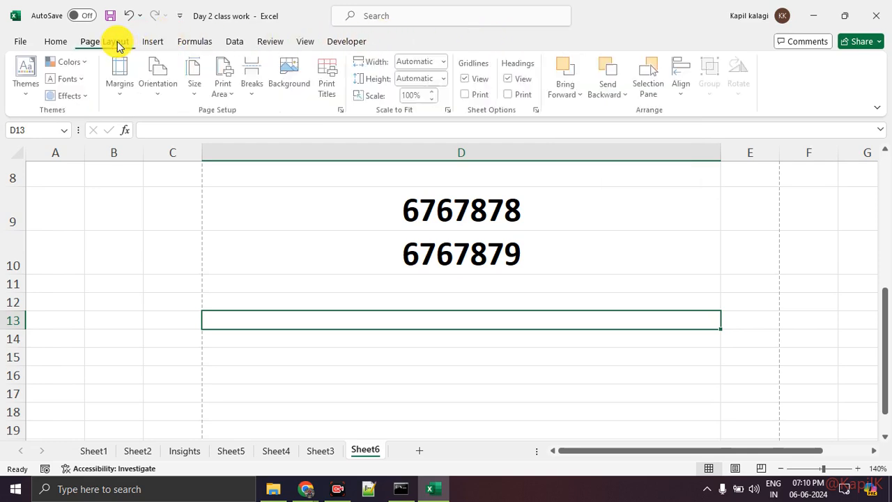
click(58, 43)
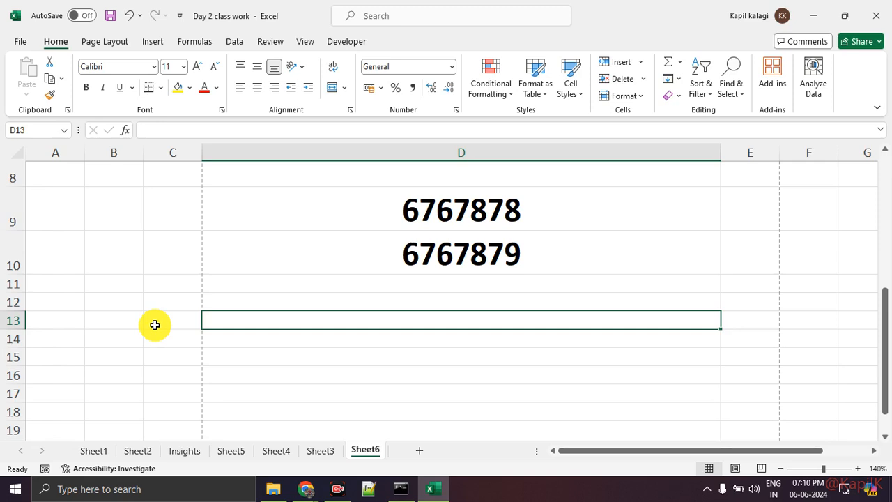
- Switch to the Google Meet call in Chrome
key(alt+Tab)
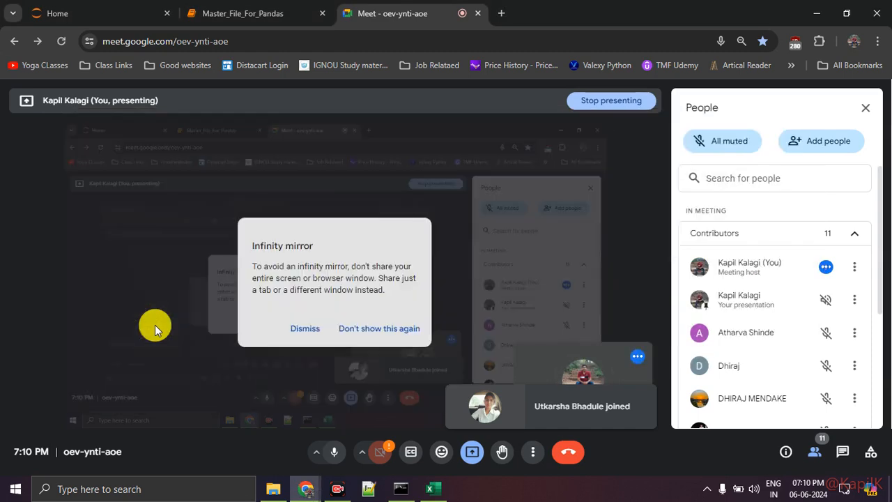
- Look through the full list of contributors in the Google Meet call and their microphone states
key(alt+Tab)
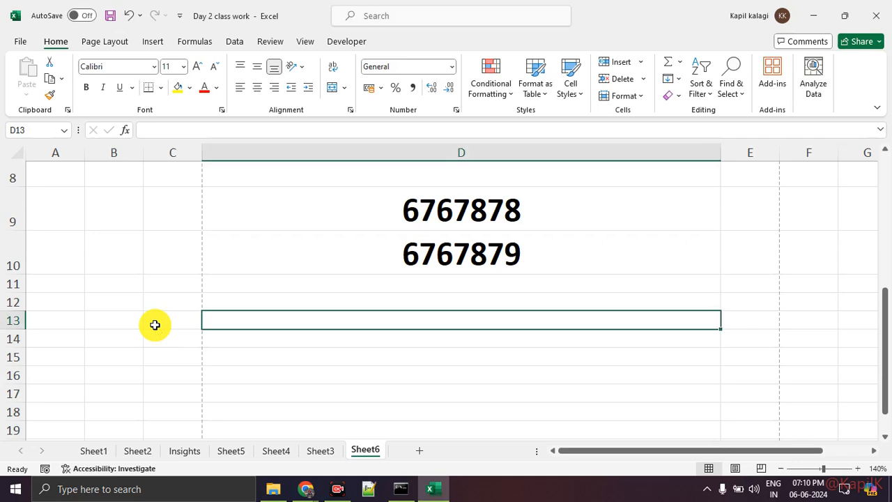
key(alt+Tab)
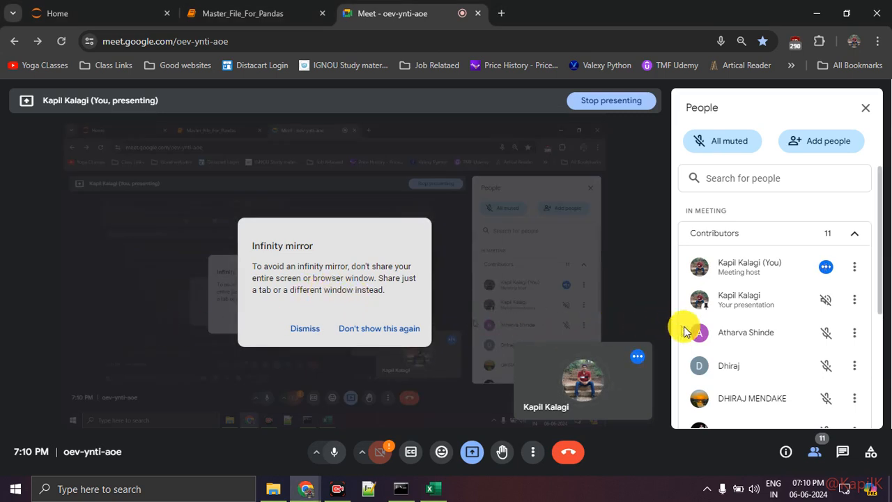
scroll(723, 333, down, 1)
scroll(724, 333, down, 5)
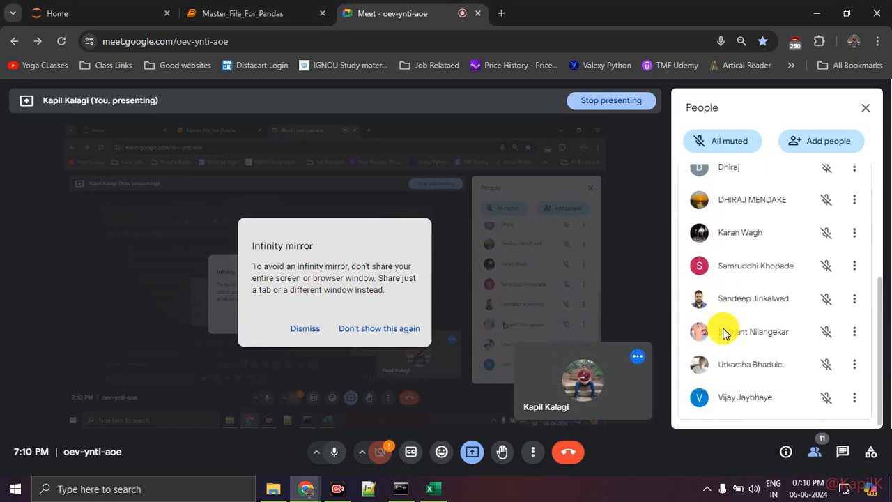
scroll(723, 333, up, 2)
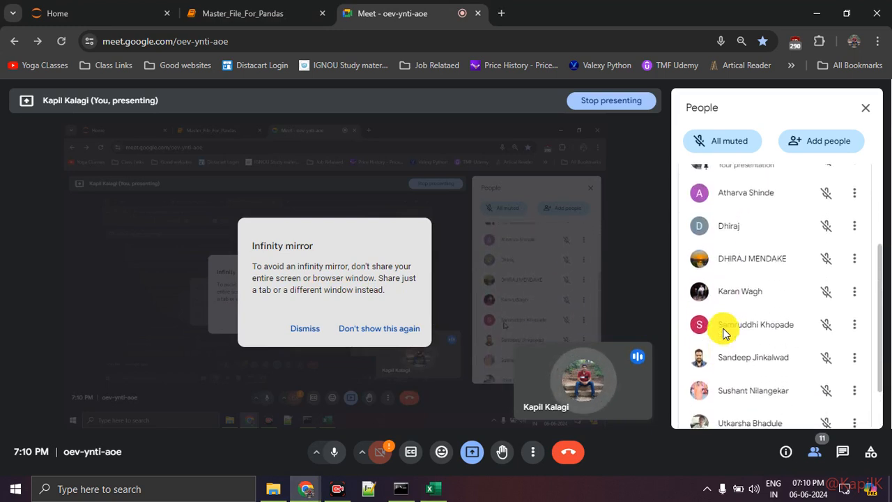
scroll(724, 333, up, 1)
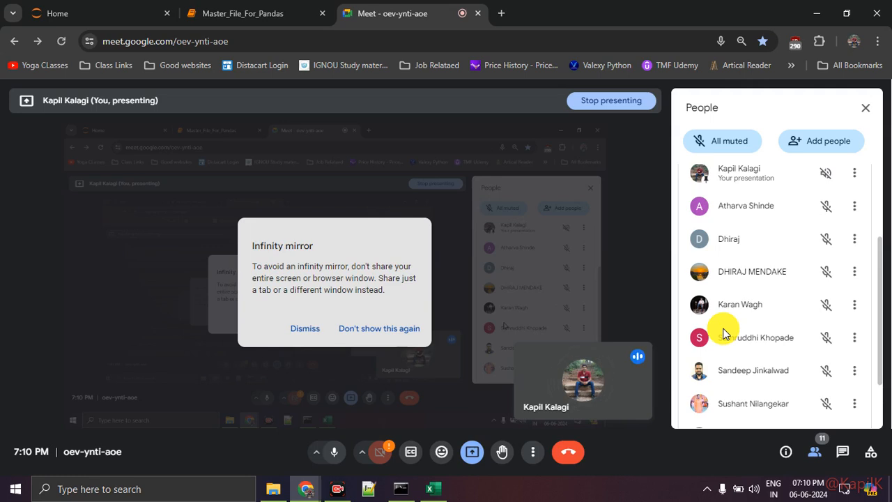
scroll(724, 334, up, 2)
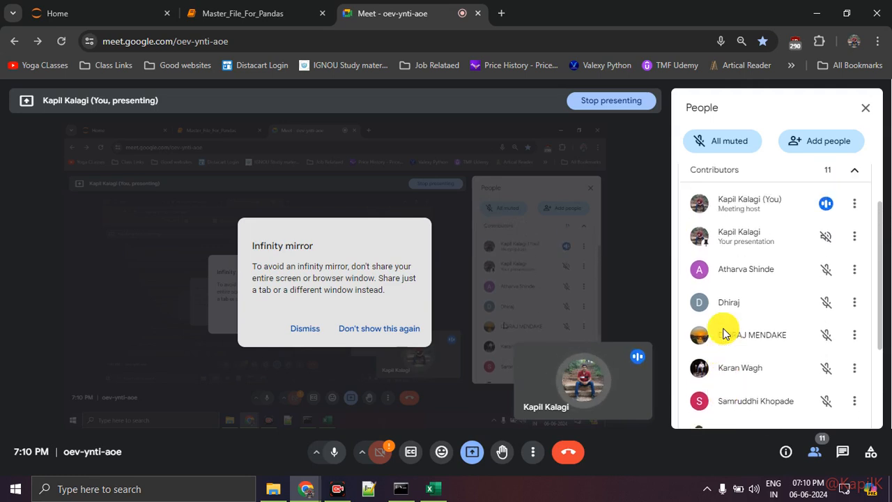
scroll(723, 333, down, 4)
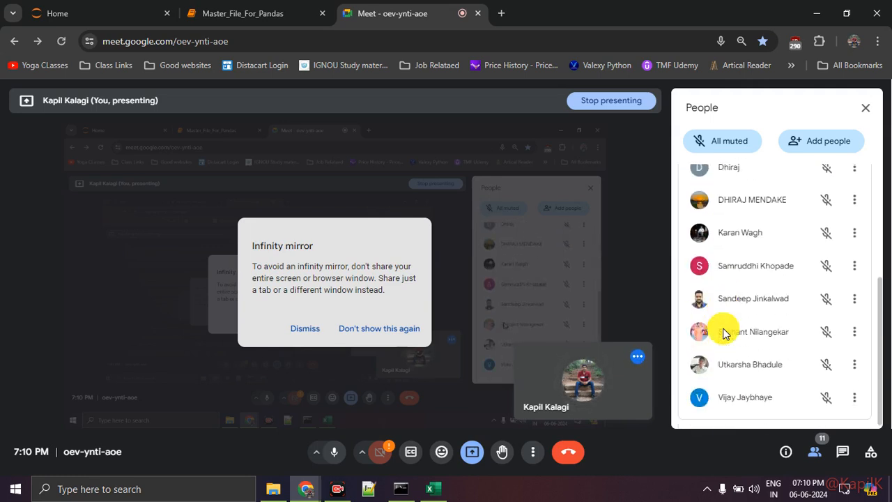
scroll(723, 333, up, 3)
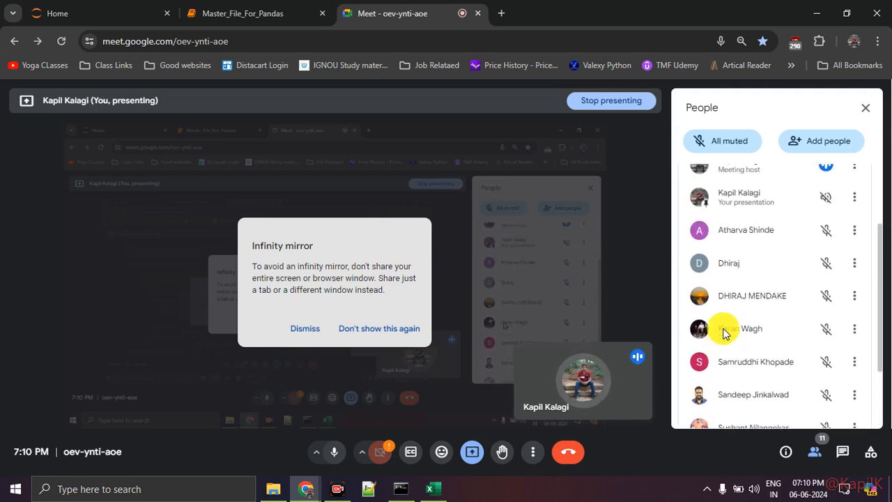
scroll(723, 333, down, 1)
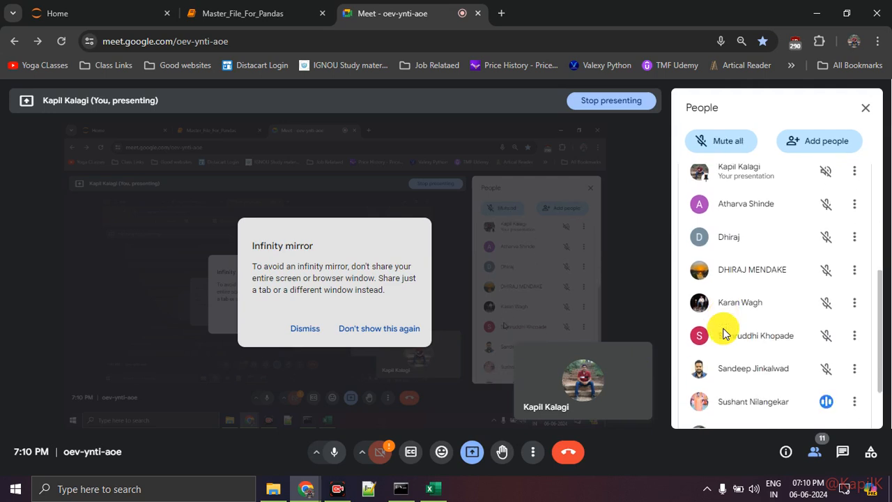
scroll(723, 333, down, 1)
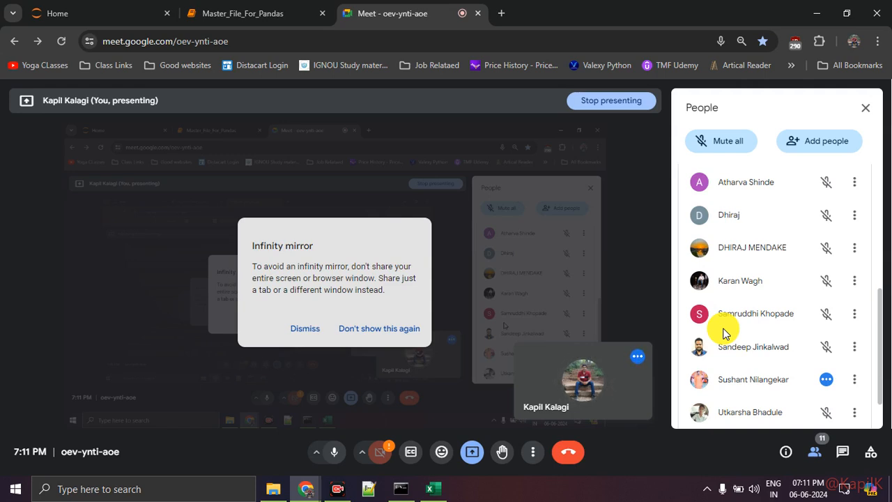
- Switch back to the Day 2 class work workbook in Excel and add a new worksheet after Sheet6
click(425, 492)
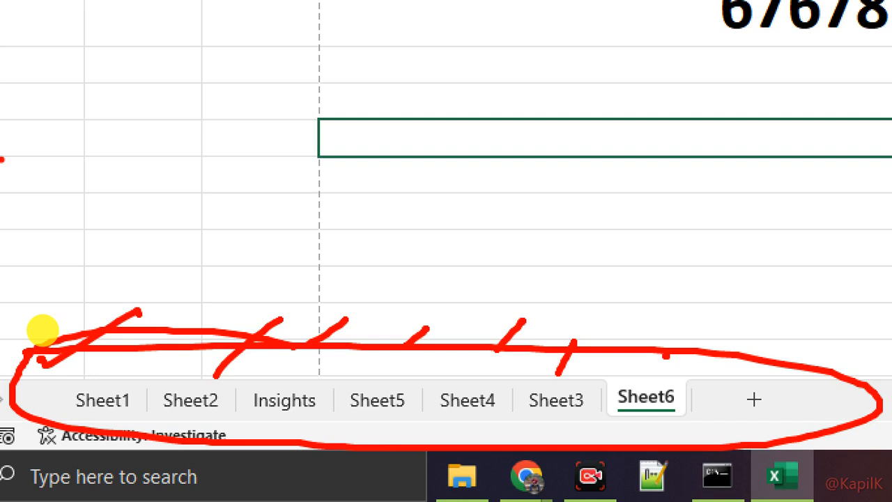
key(Escape)
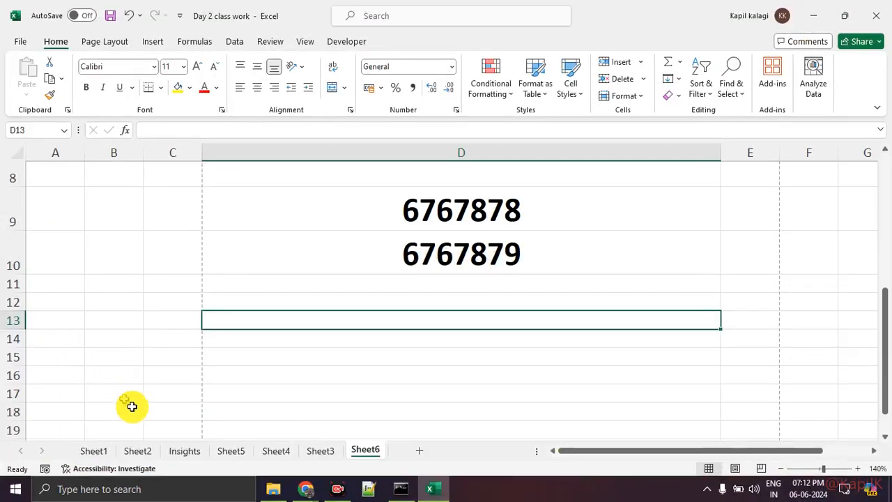
click(422, 457)
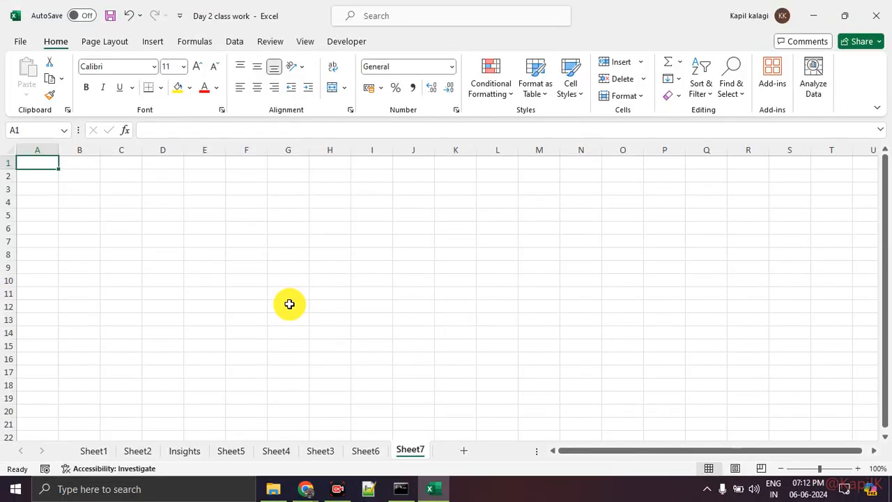
mouse_move(378, 173)
mouse_down()
mouse_move(209, 12)
mouse_move(155, 258)
mouse_up()
mouse_move(202, 293)
mouse_down()
mouse_move(460, 167)
mouse_move(391, 251)
mouse_up()
mouse_move(389, 161)
mouse_down()
mouse_move(65, 160)
mouse_move(40, 370)
mouse_move(704, 394)
mouse_move(497, 193)
mouse_move(392, 183)
mouse_up()
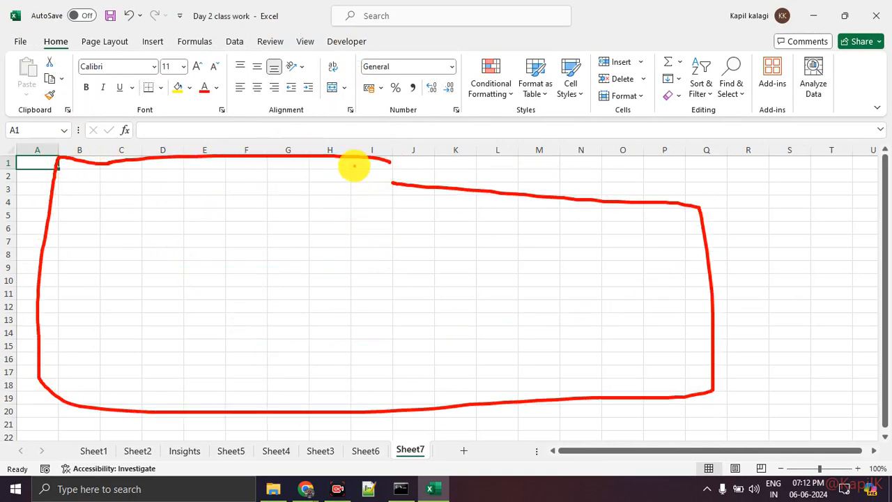
key(Escape)
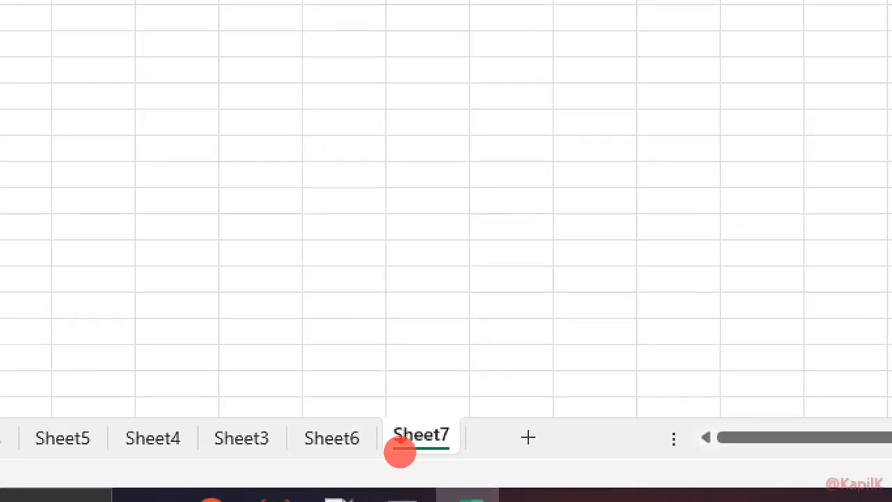
mouse_move(425, 437)
mouse_down()
mouse_move(394, 449)
mouse_move(425, 442)
mouse_up()
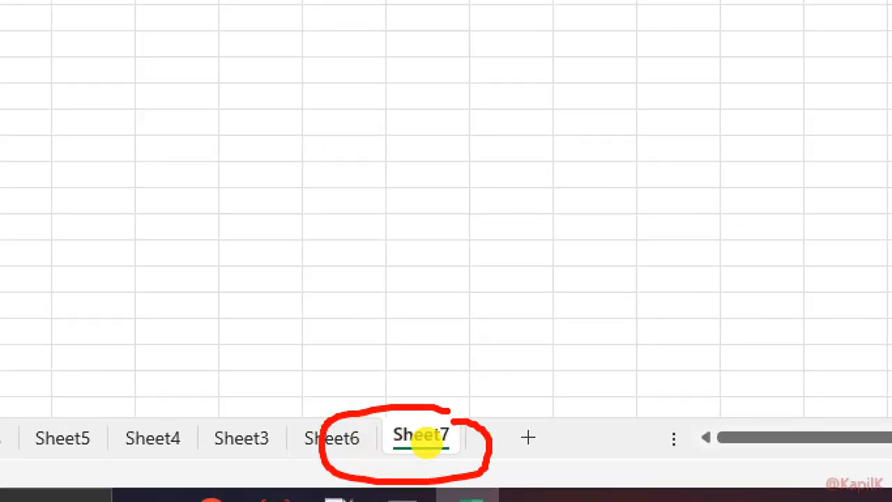
key(Escape)
key(ctrl+1)
click(466, 455)
mouse_move(466, 456)
mouse_down()
mouse_move(420, 436)
mouse_move(472, 422)
mouse_up()
key(Escape)
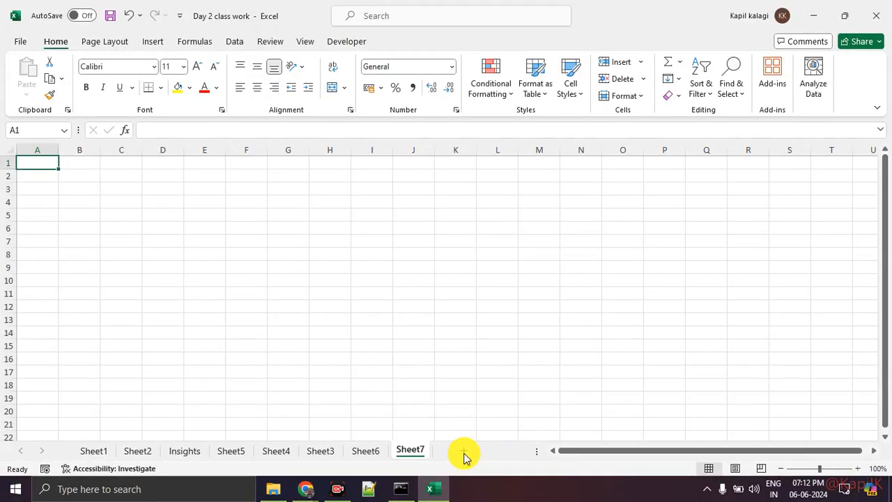
- Add more blank worksheets after Sheet7 and open Sheet9
click(466, 457)
click(506, 456)
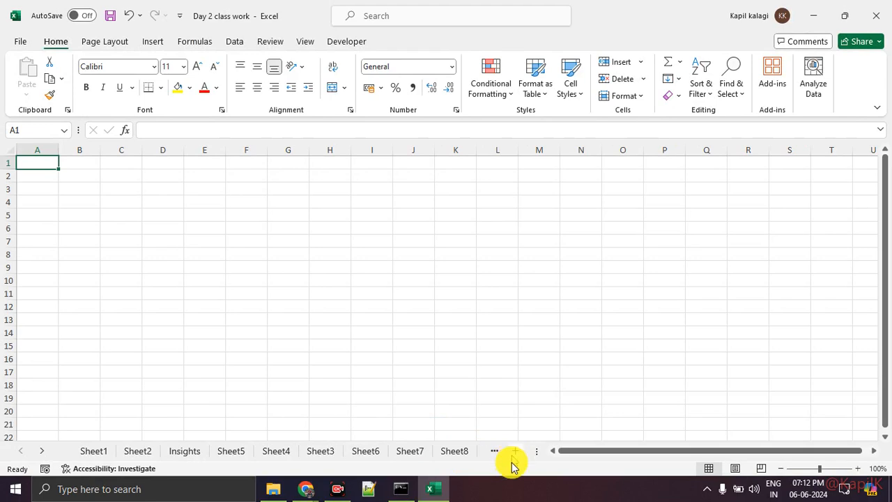
click(491, 453)
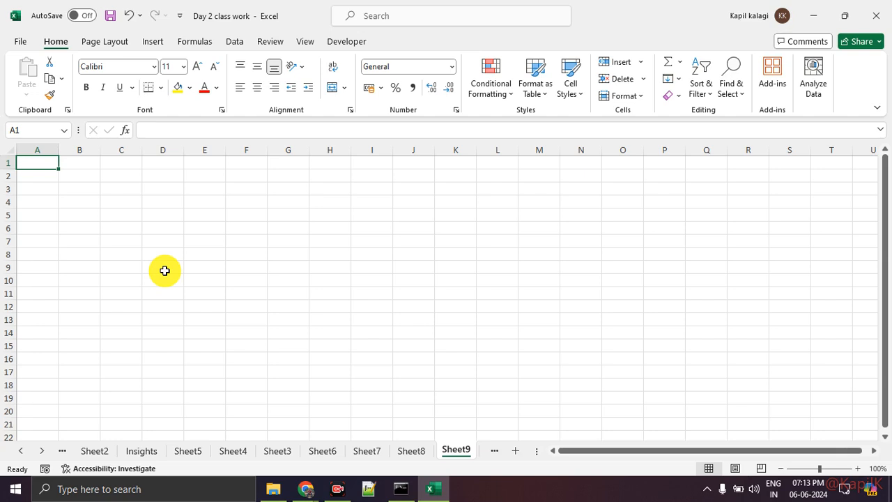
- Go to the last row of column A in Sheet9 and in Sheet8 to examine the worksheet's row limit
key(ctrl+Down)
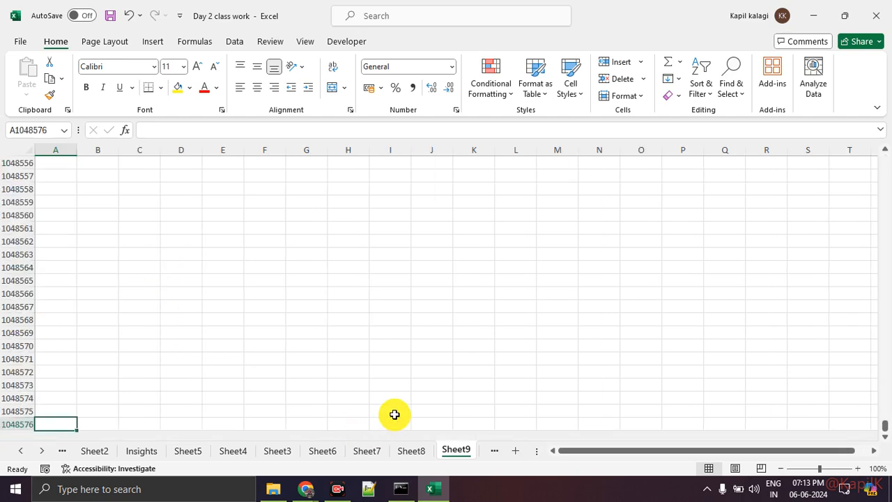
click(411, 450)
key(ctrl+Down)
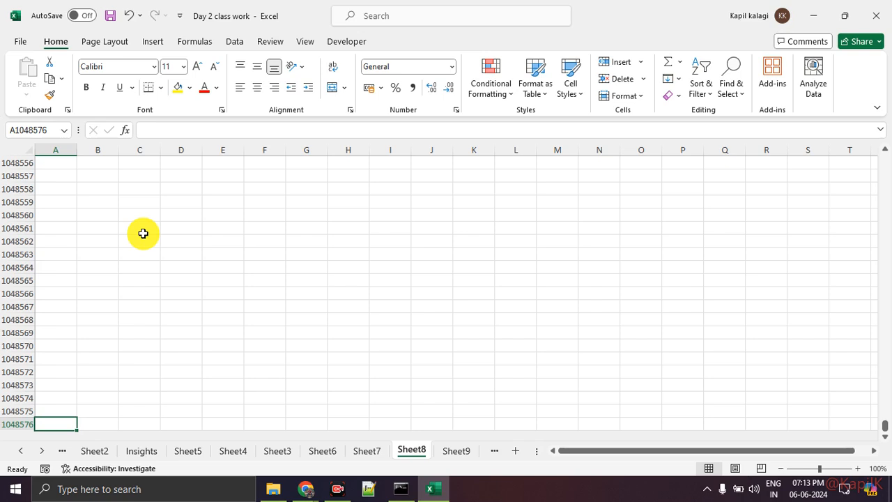
key(Up)
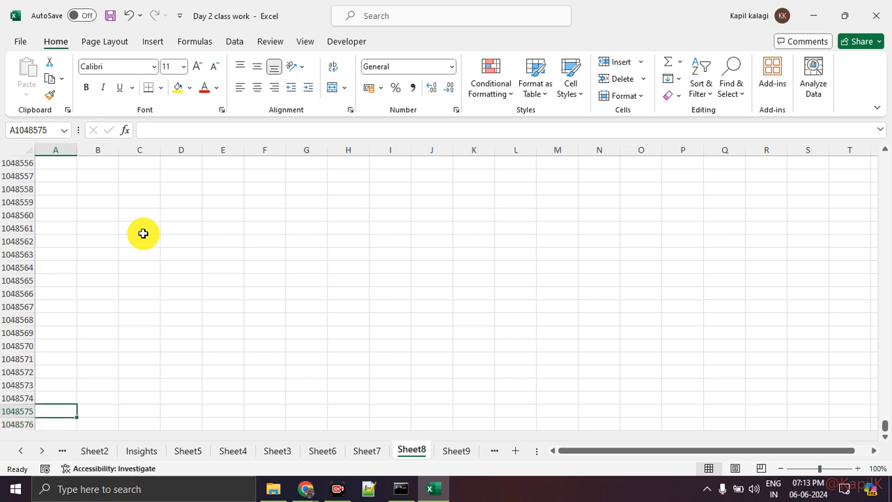
- Examine the employee data in Sheet2 and the empty rows below it, checking the Google Meet call in between
click(112, 454)
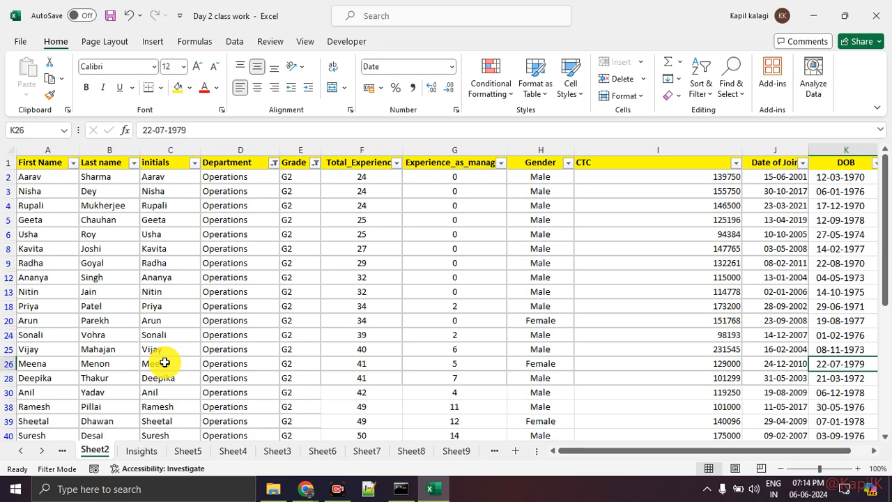
key(alt+Tab)
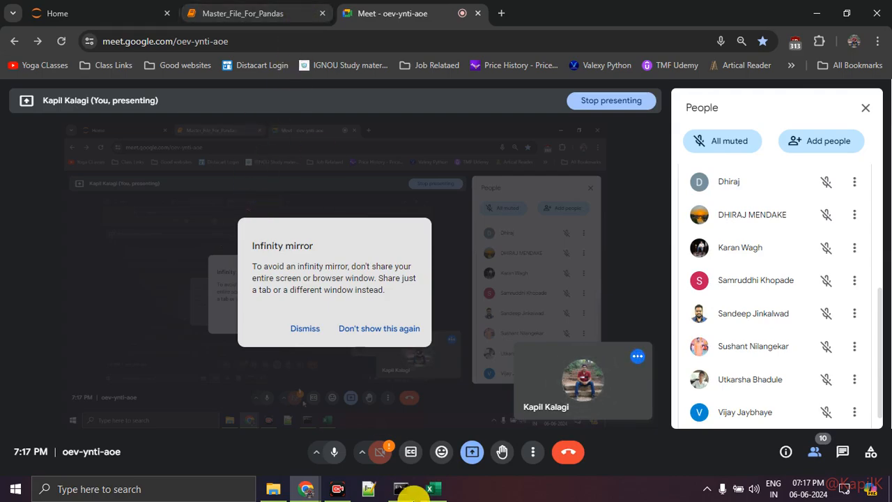
click(433, 488)
scroll(213, 318, down, 15)
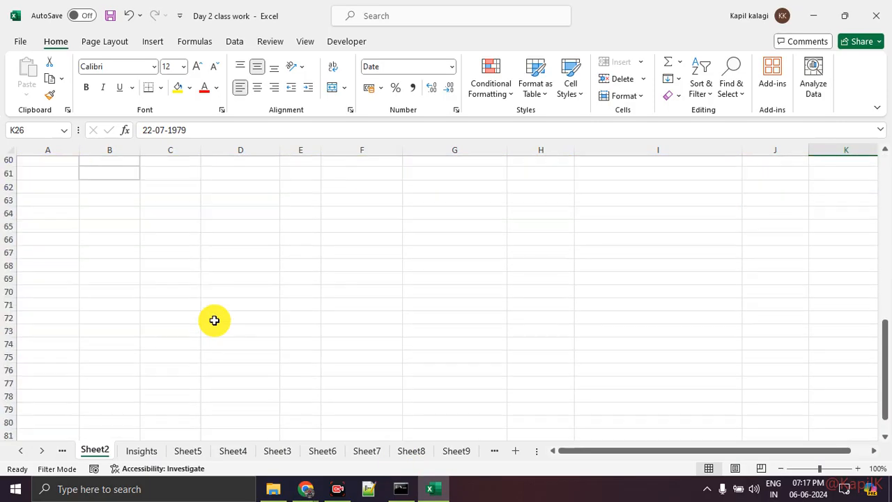
scroll(214, 319, down, 6)
scroll(213, 318, down, 14)
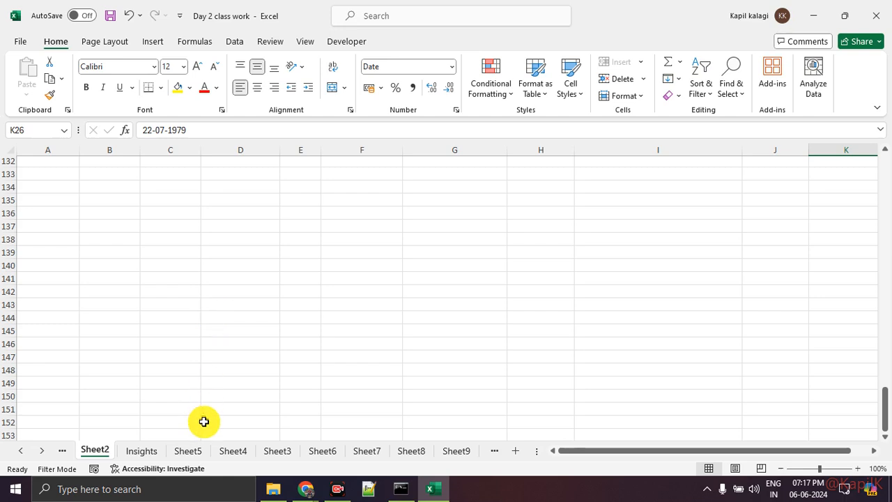
- Rename Sheet7 as "Attendence Rercord"
click(373, 454)
text(atten)
key(BackSpace)
key(BackSpace)
key(BackSpace)
key(BackSpace)
key(BackSpace)
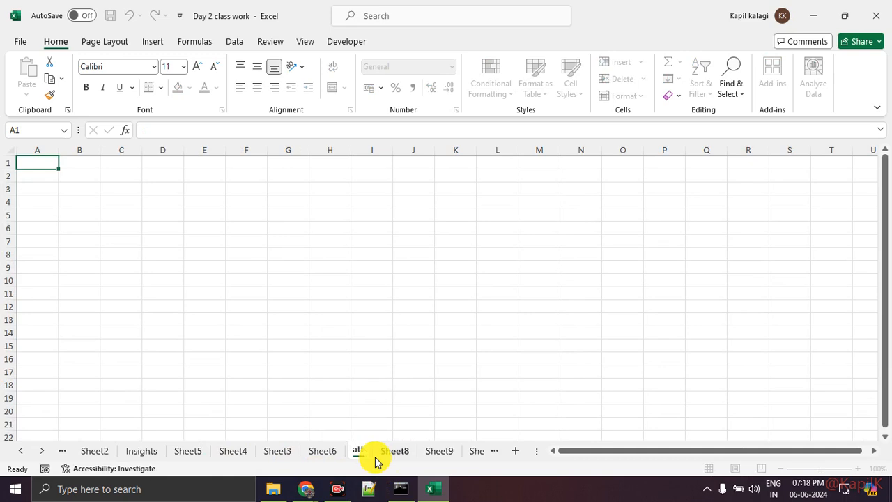
text(Atten)
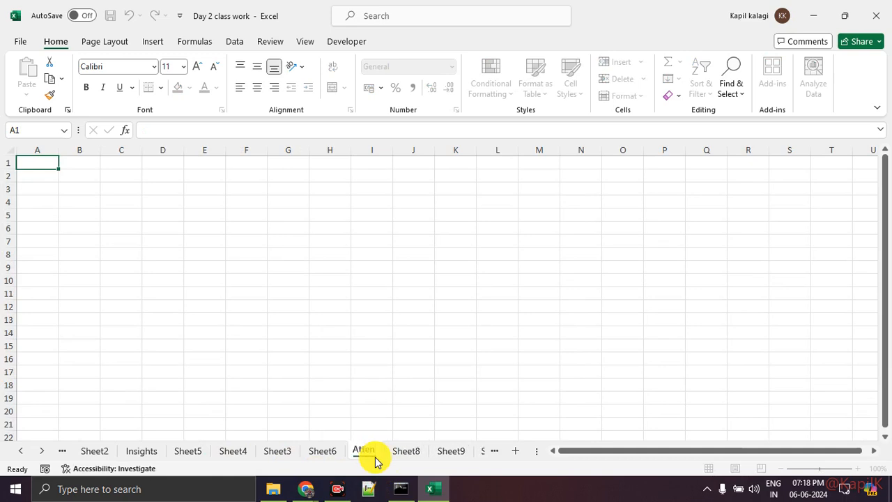
text(dence Rercord)
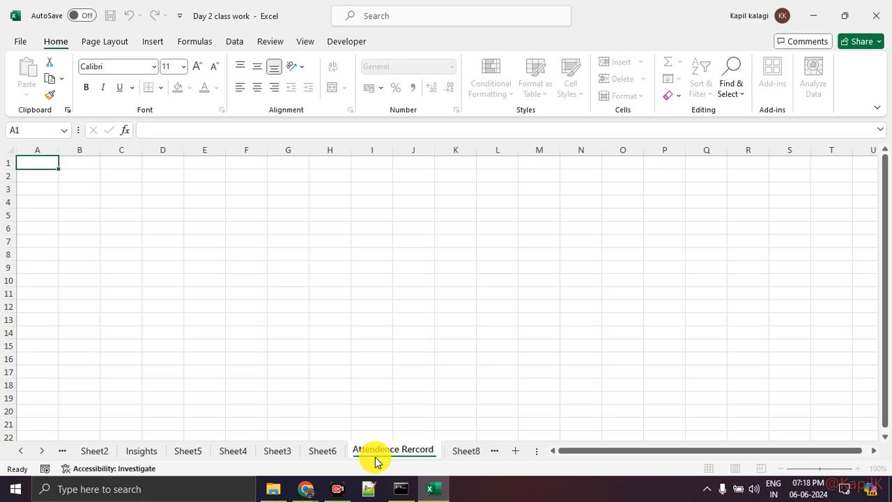
key(Return)
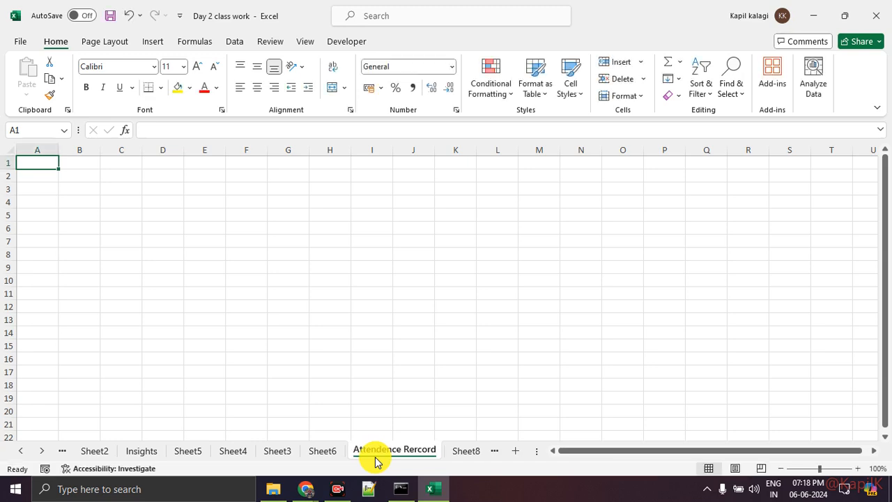
- Correct the misspelled second word of the attendance sheet's name so that it reads "Attendence Record"
click(418, 454)
double_click(421, 455)
click(446, 453)
key(BackSpace)
key(BackSpace)
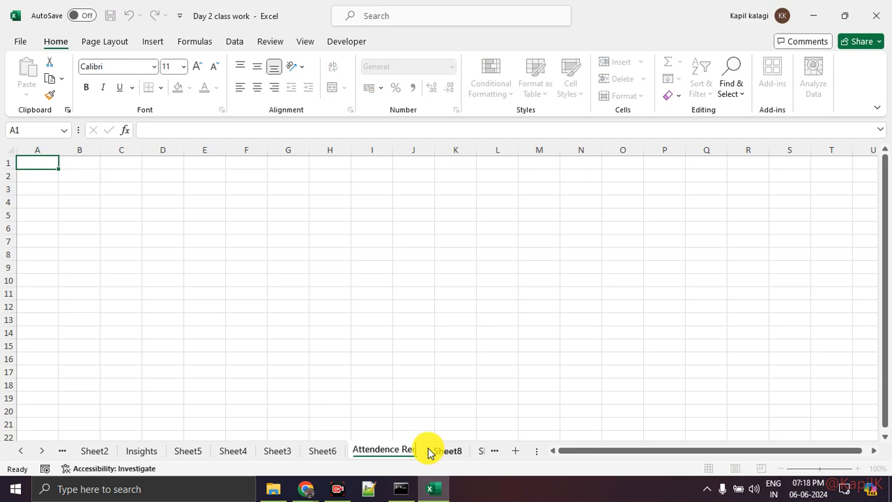
key(BackSpace)
text(cord)
key(Return)
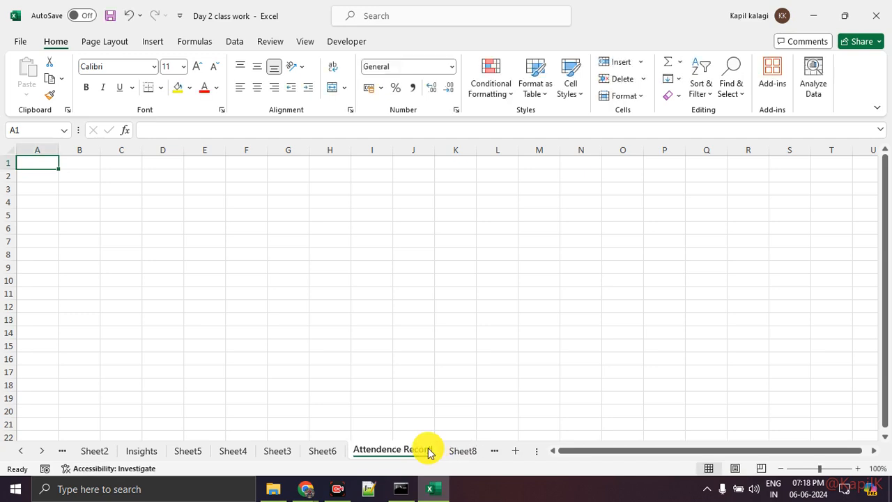
- Rename Sheet9 as "Salary Data"
click(467, 453)
double_click(422, 453)
text(Salary Data)
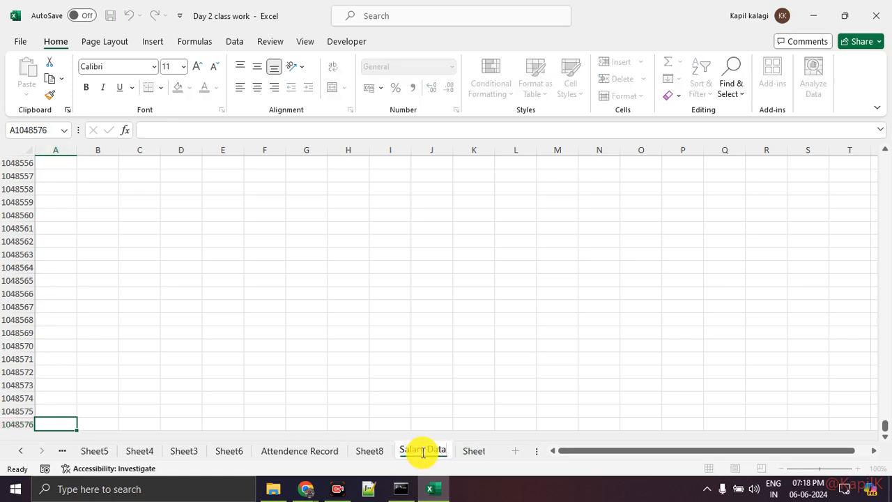
key(Return)
- Rename Sheet8 as "Contact Info"
double_click(370, 451)
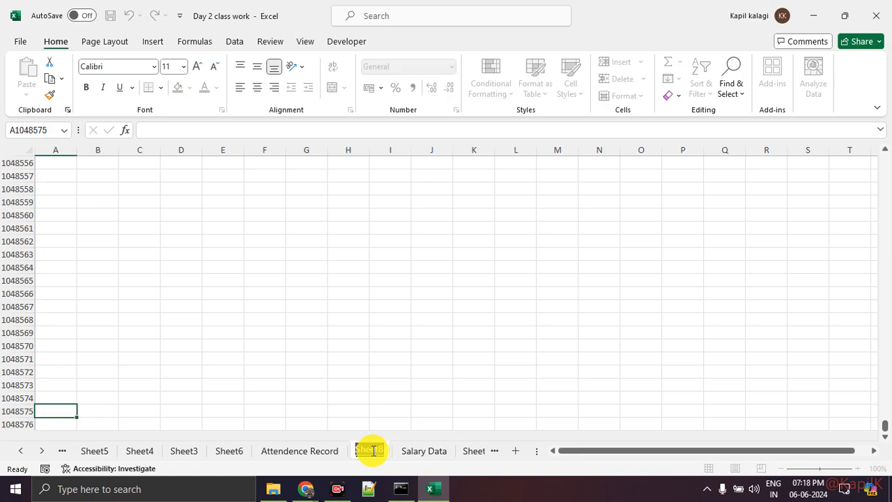
text(Contact list)
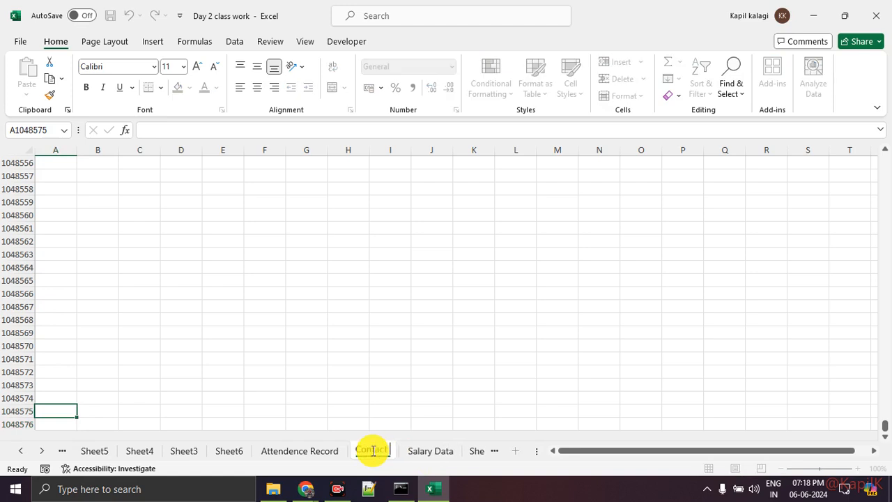
key(Return)
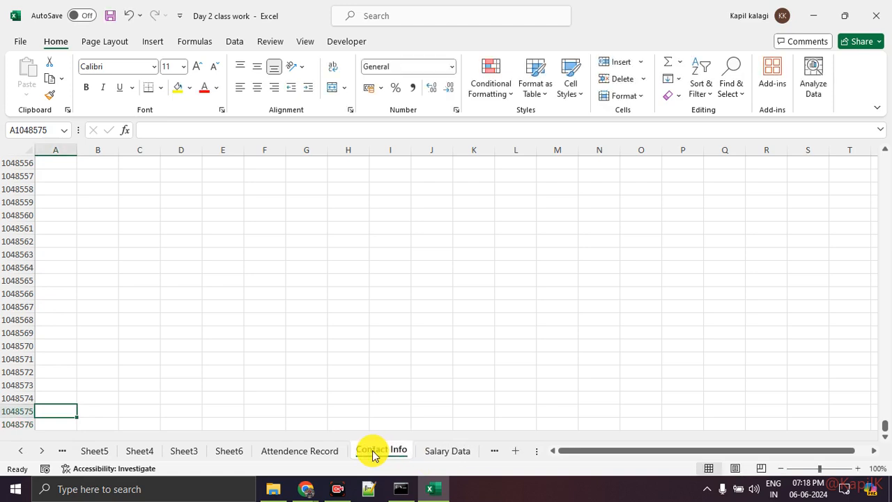
- Open the Attendence Record sheet and check the workbook's file name
click(323, 460)
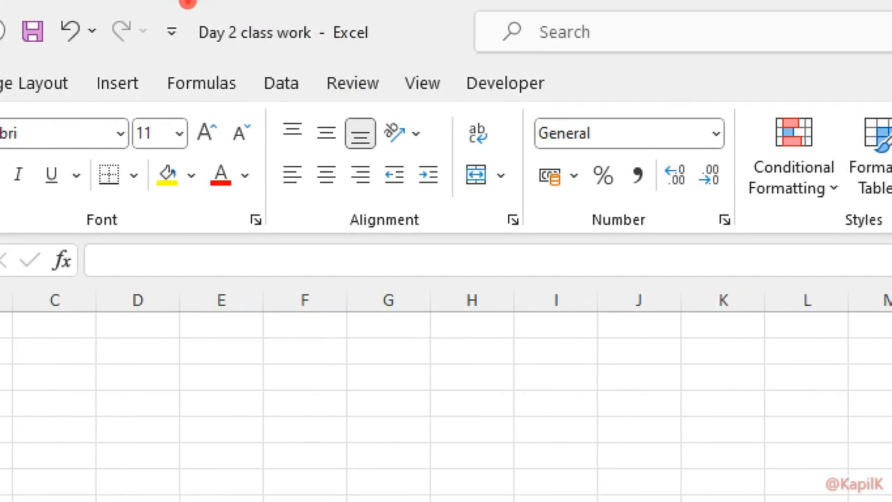
drag(184, 56, 307, 57)
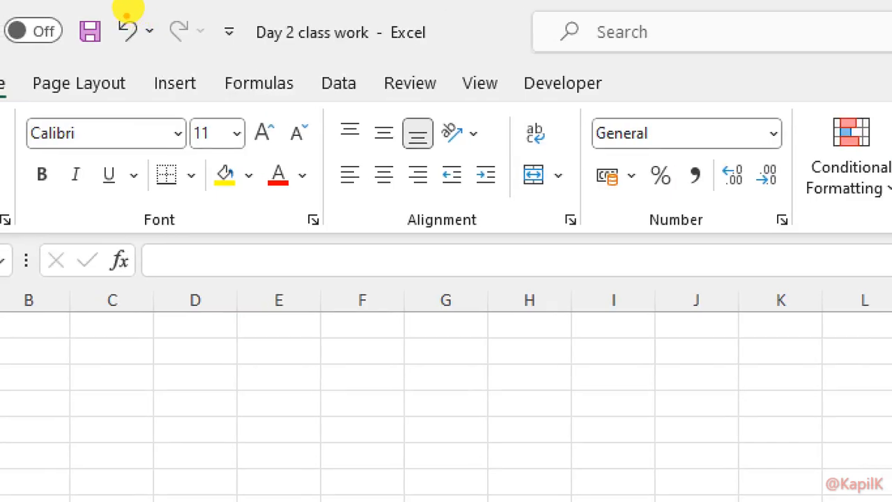
mouse_move(127, 5)
mouse_down()
mouse_move(137, 5)
mouse_move(121, 4)
mouse_up()
key(Escape)
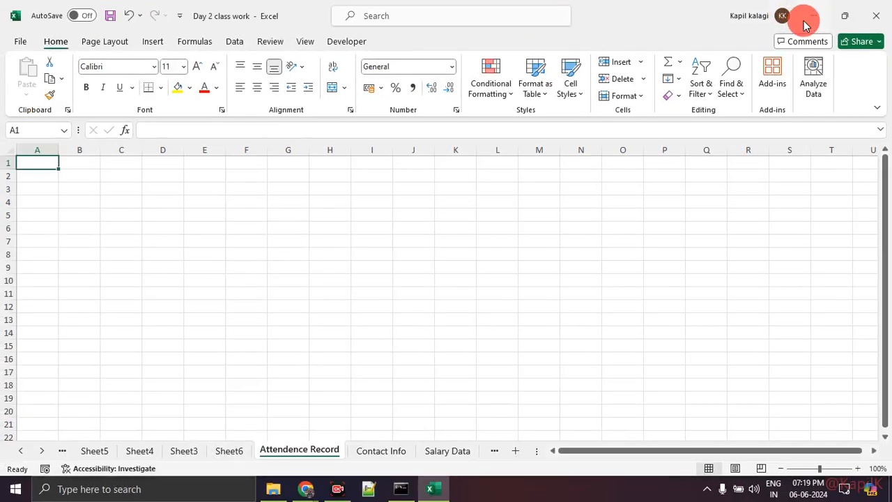
- Switch to the DA11 Batch folder in File Explorer and widen the Type column to show the full file types
click(804, 23)
click(273, 492)
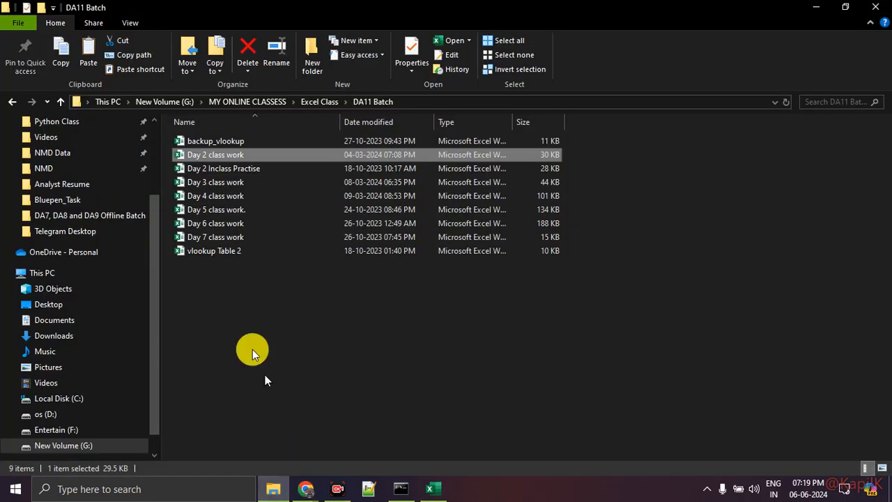
drag(118, 177, 256, 165)
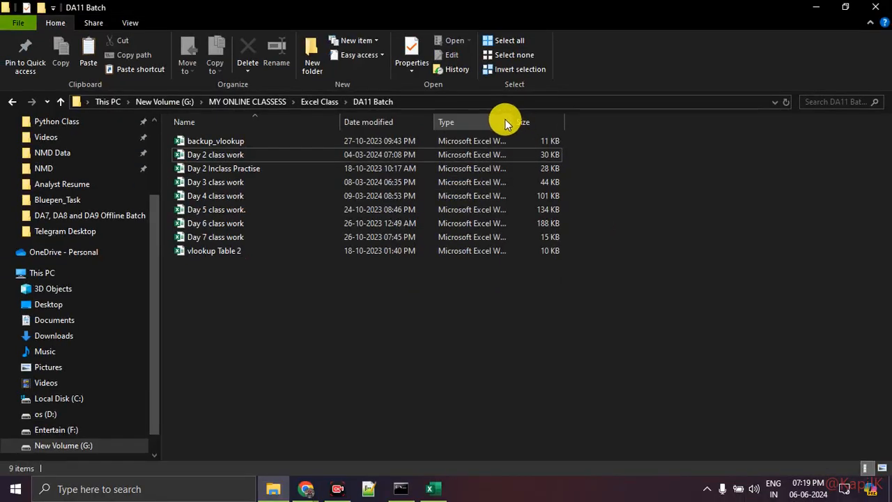
drag(514, 121, 676, 147)
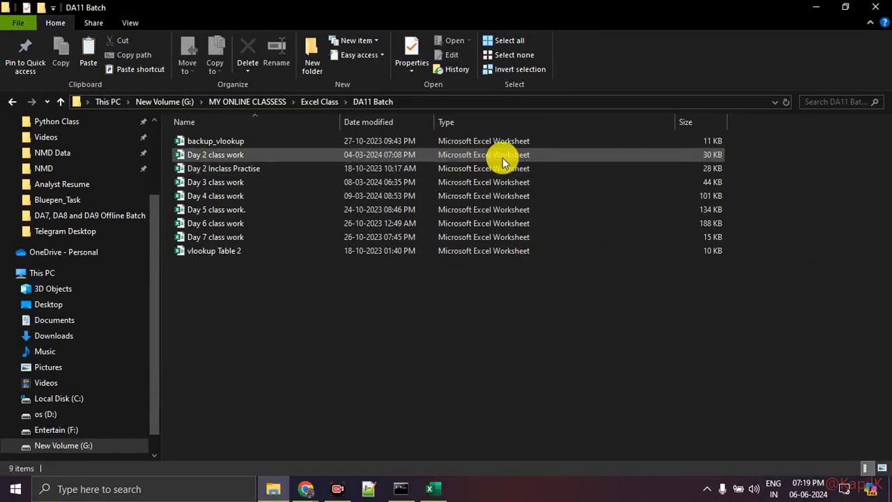
- View the properties of the Day 2 class work file to check its file type and extension
click(260, 155)
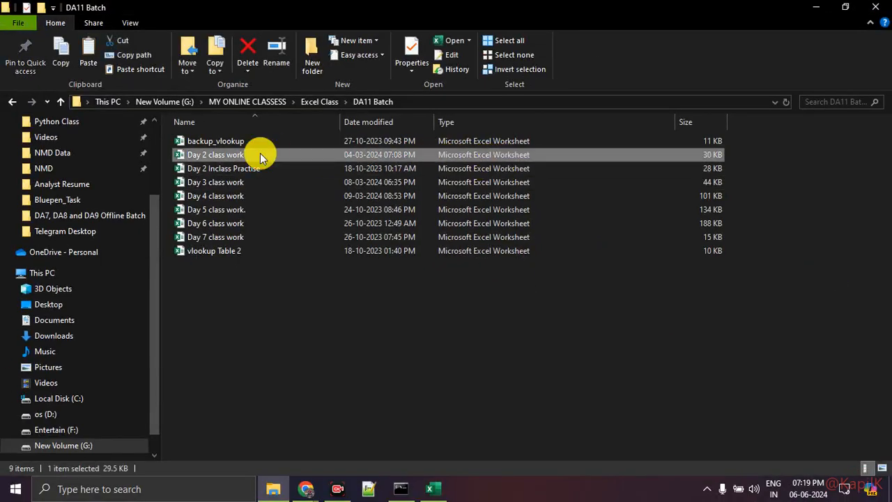
right_click(260, 154)
click(334, 388)
click(293, 295)
click(259, 155)
right_click(258, 154)
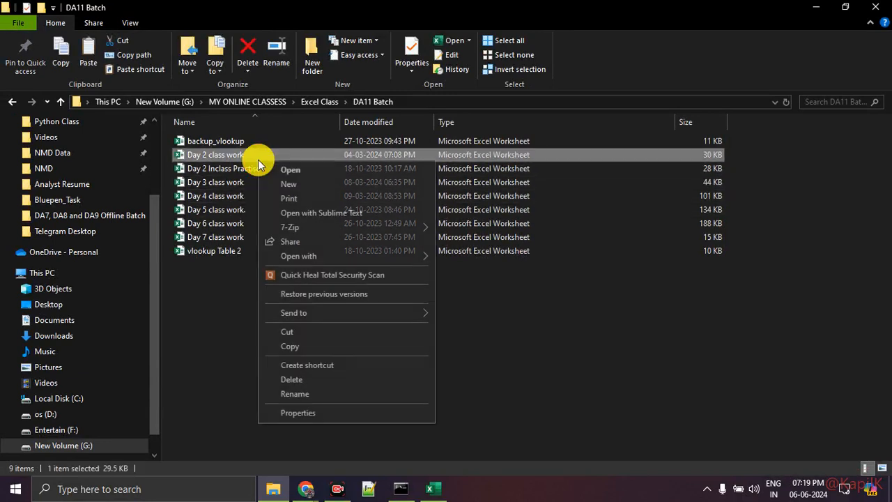
click(332, 416)
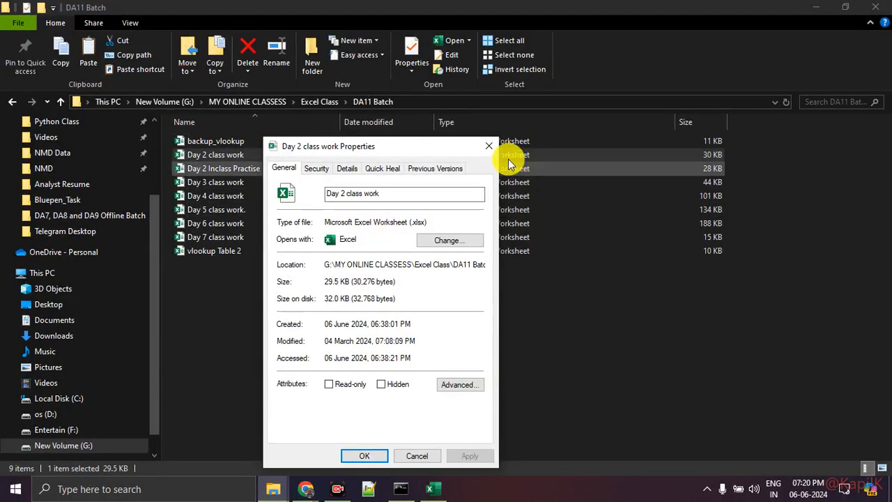
click(489, 146)
- Return to Excel and enter 34 in cell F7 and 55 in cell F8 of the Attendence Record sheet
click(431, 488)
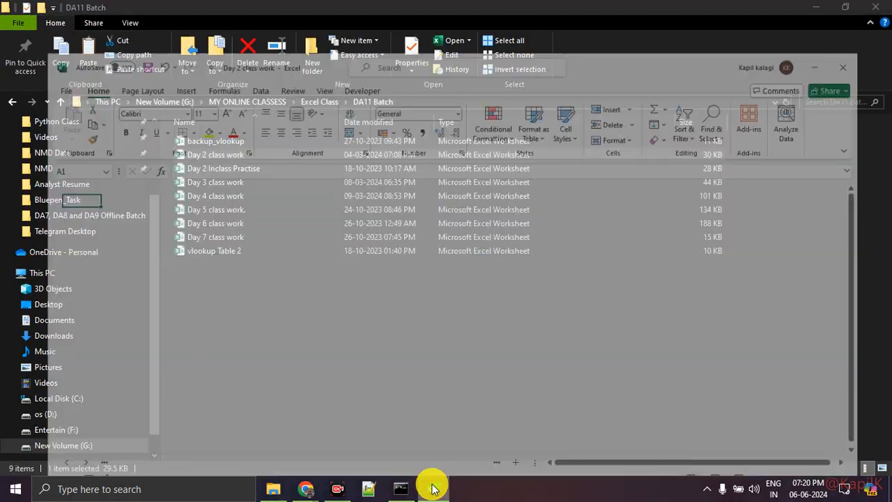
click(228, 245)
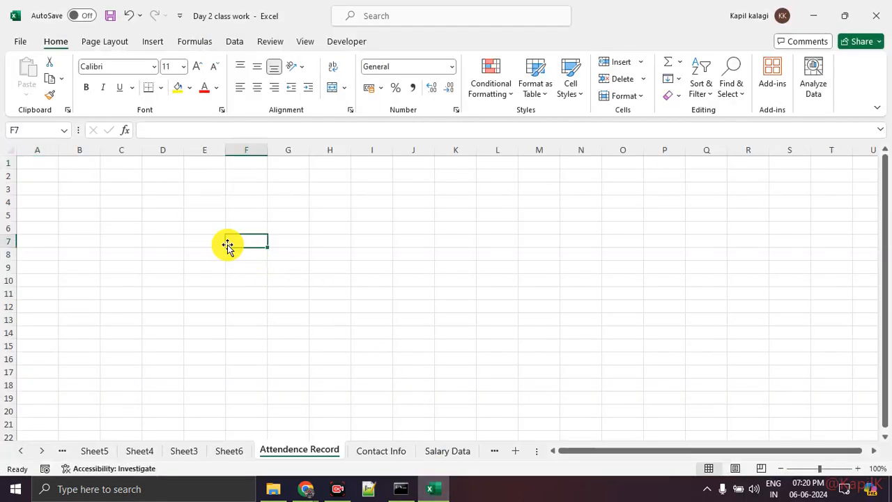
text(34)
key(Return)
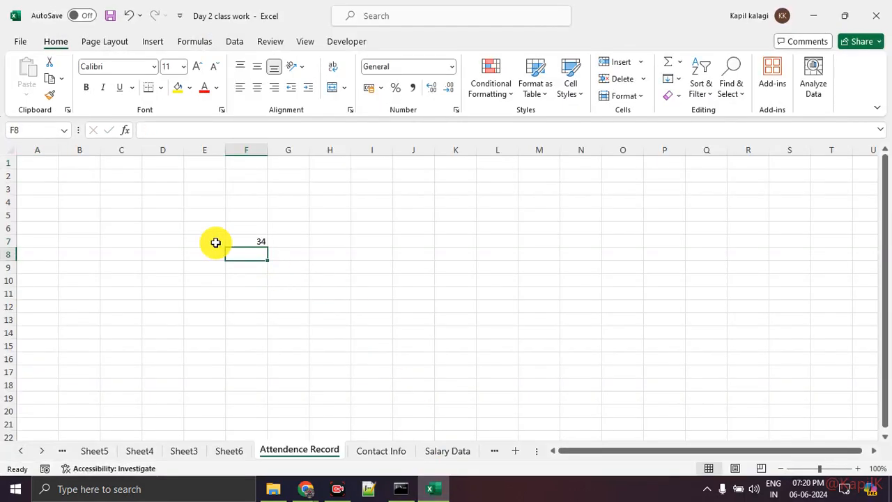
text(55)
key(Return)
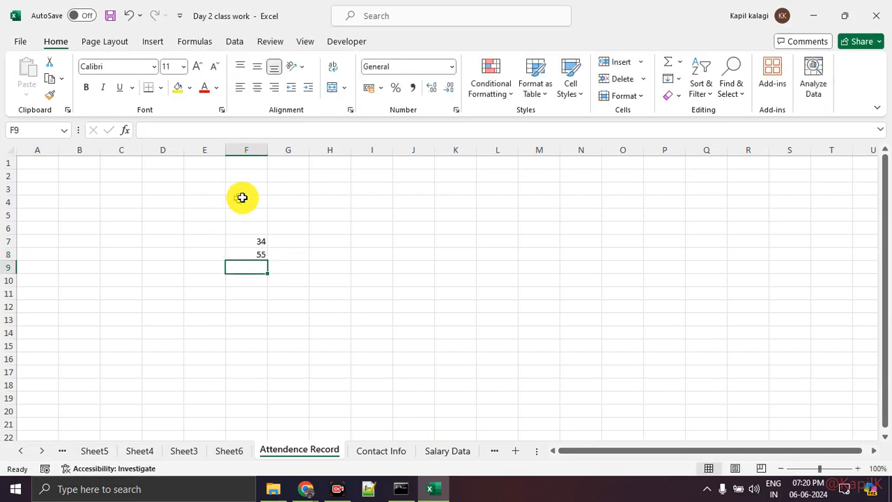
- Use AutoSum to add up F7:F8 in cell F9
click(195, 42)
click(78, 99)
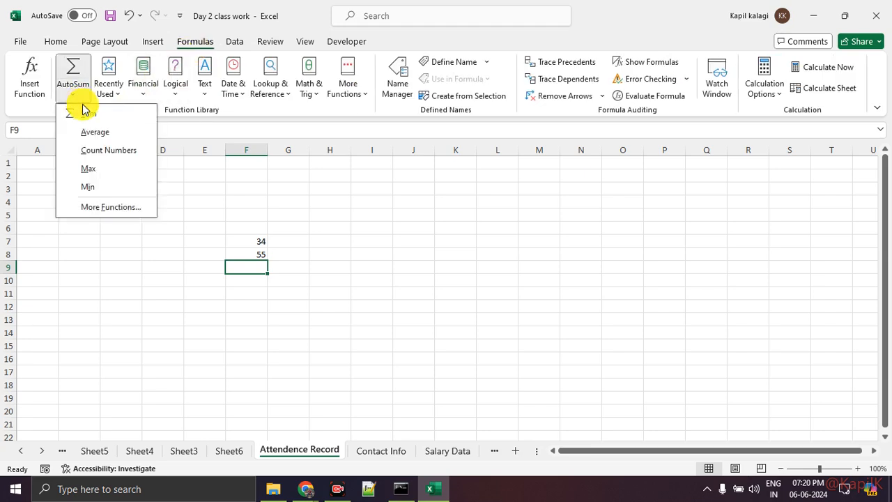
click(88, 113)
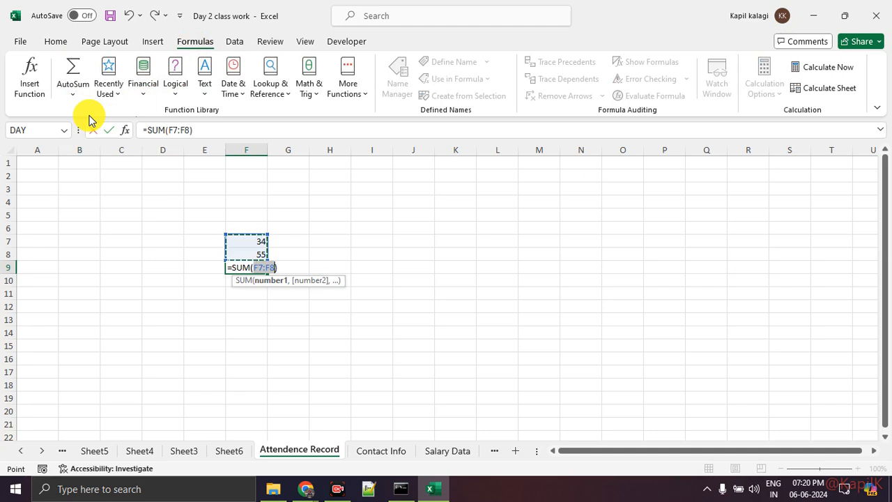
key(Return)
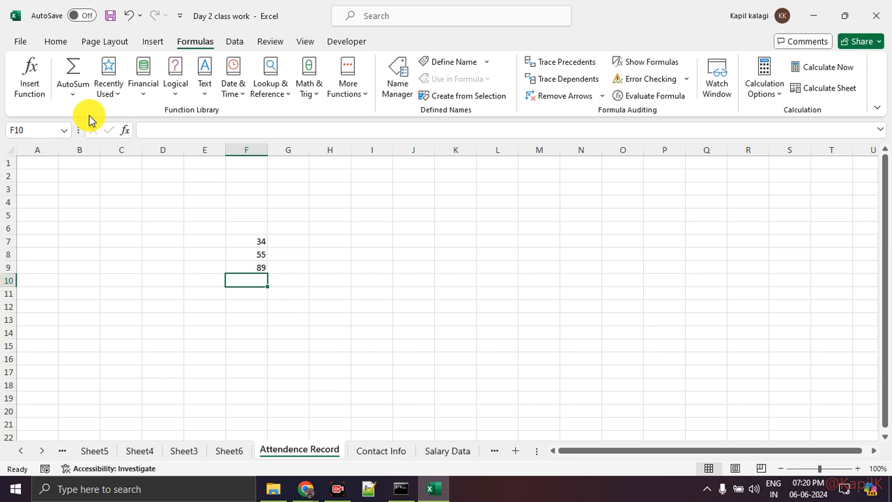
- Start a function in cell J9 by searching the function library for "average" and choosing AVERAGE
key(Up)
key(Right)
key(Right)
key(Right)
key(Right)
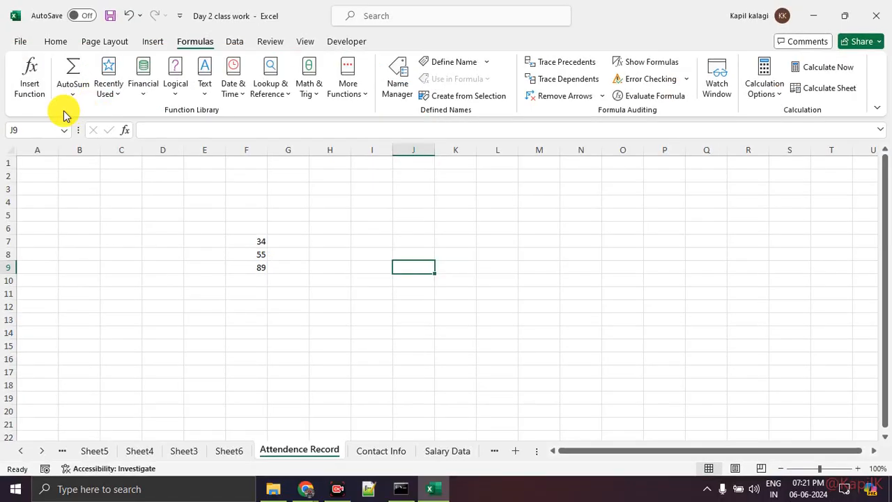
click(36, 96)
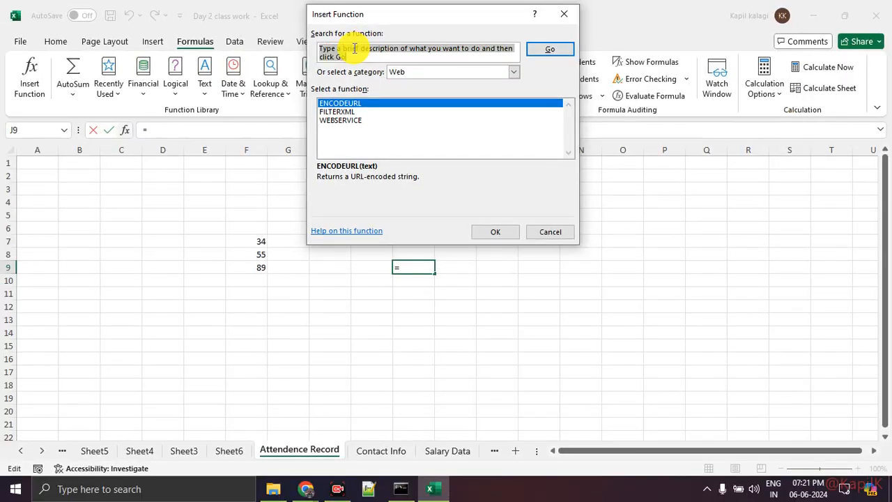
text(average)
key(Return)
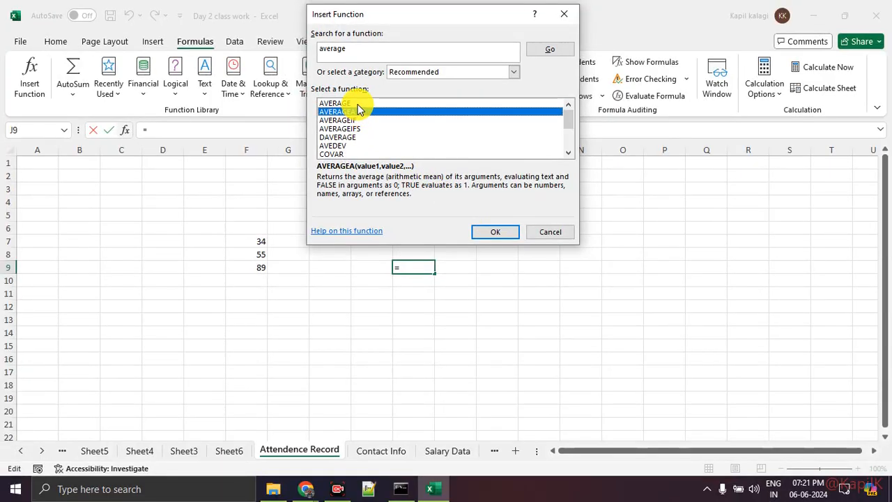
click(482, 232)
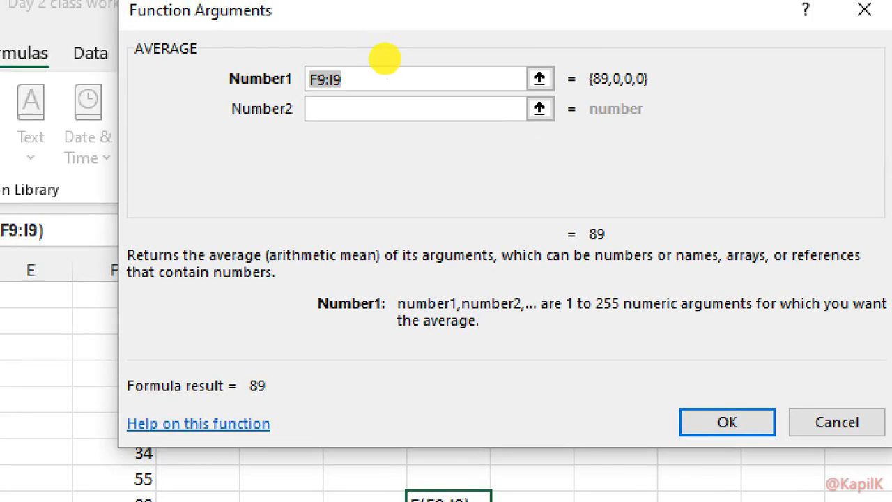
- Replace the AVERAGE function's first argument with the range F7:F8 and insert the function in J9
mouse_move(409, 68)
mouse_down()
mouse_move(272, 55)
mouse_move(364, 48)
mouse_up()
key(Escape)
key(BackSpace)
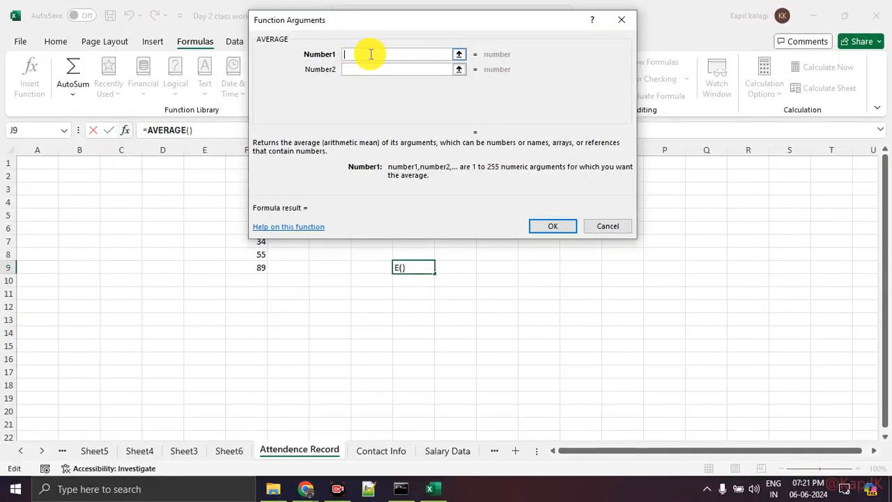
drag(370, 28, 481, 44)
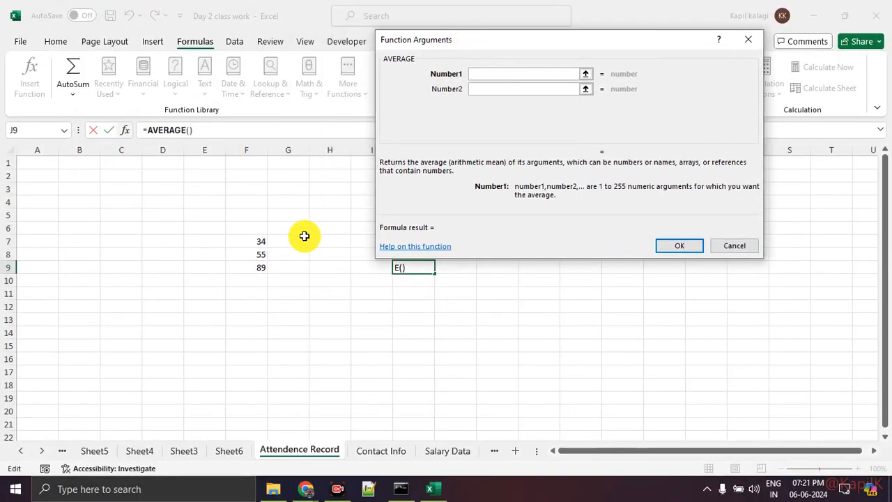
click(258, 241)
drag(258, 241, 255, 255)
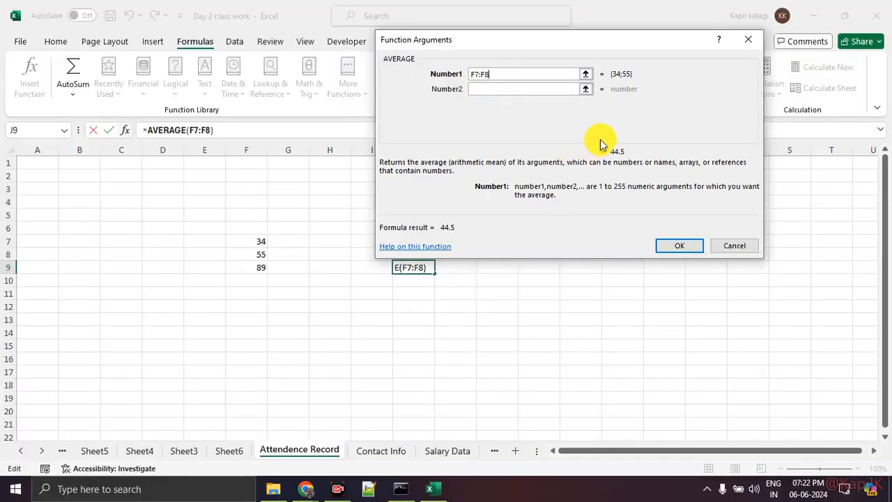
click(663, 244)
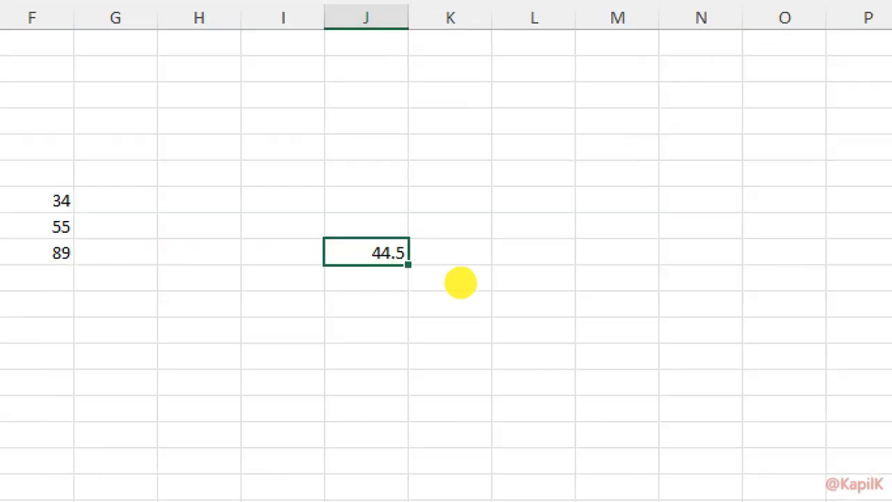
mouse_move(430, 232)
mouse_down()
mouse_move(419, 259)
mouse_move(404, 240)
mouse_up()
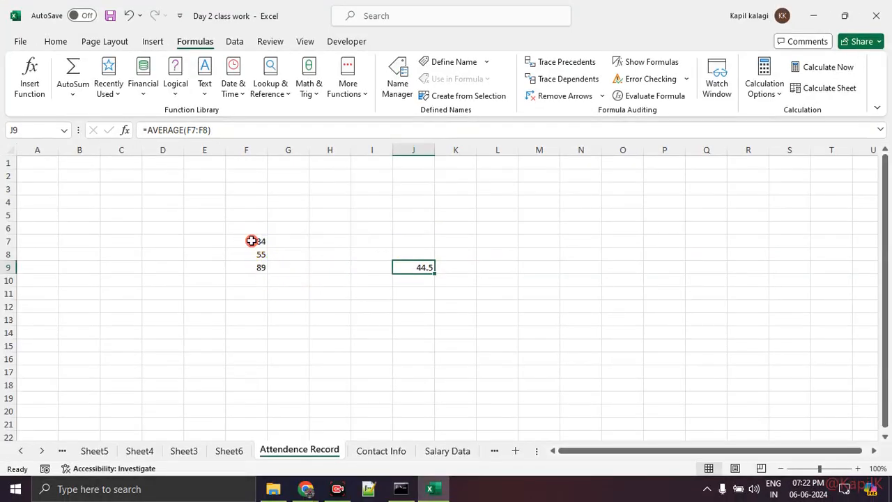
- Select F7:F8 and compare the quick summary of the two numbers with the function results
drag(252, 241, 251, 256)
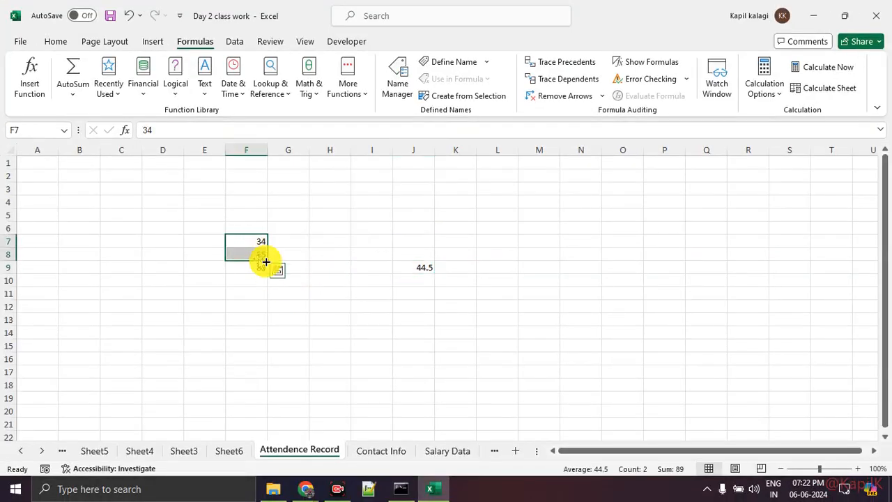
click(329, 284)
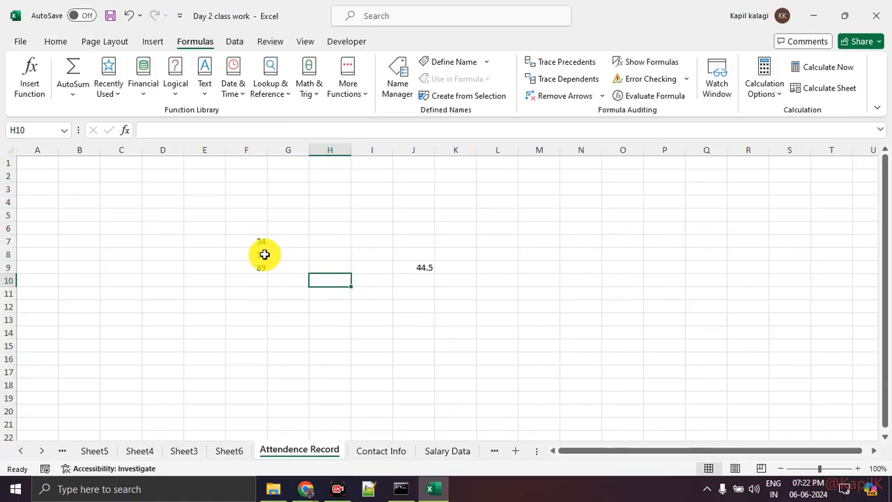
drag(260, 240, 262, 254)
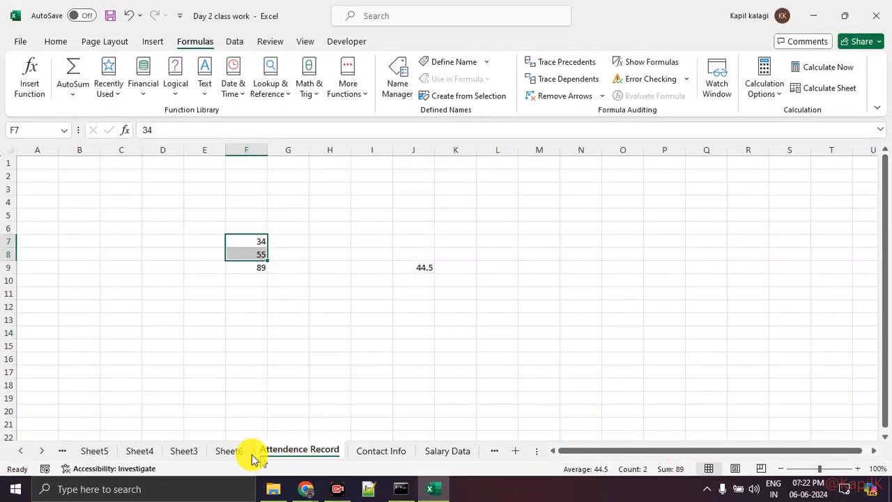
- Select the Profit values H2:H20 in Sheet4 and examine their average, count and sum in the quick summary
click(138, 453)
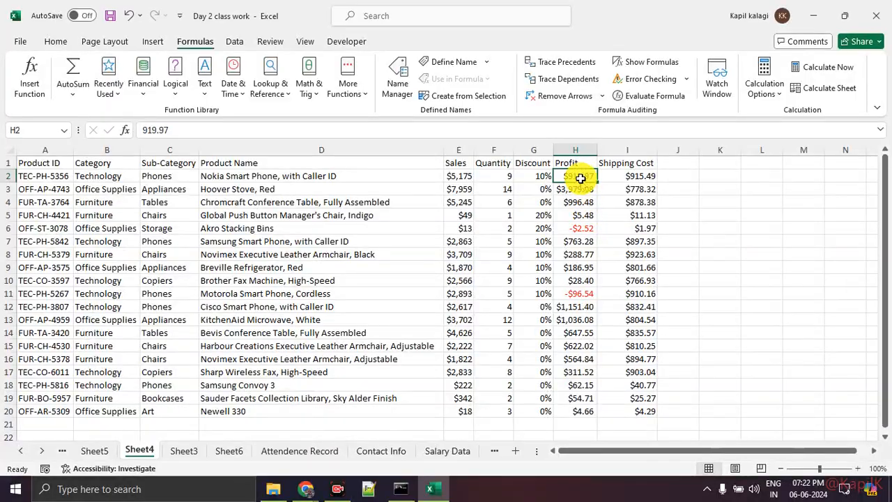
drag(582, 180, 573, 410)
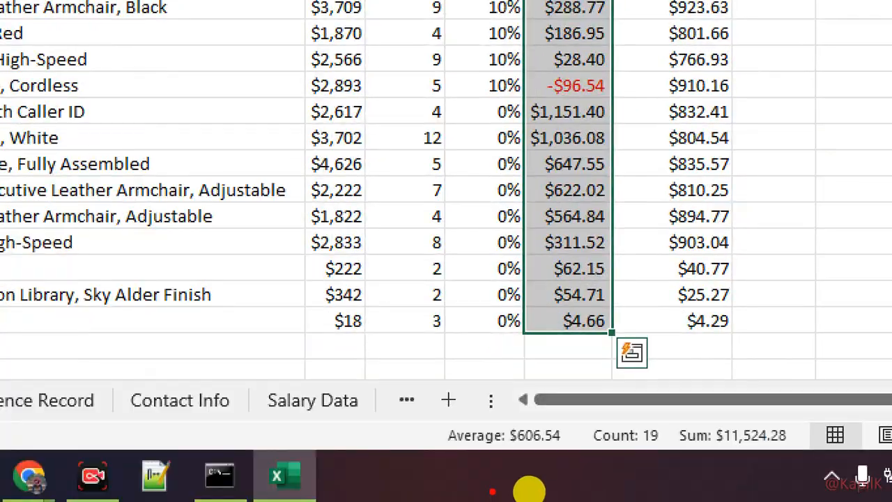
drag(434, 446, 822, 462)
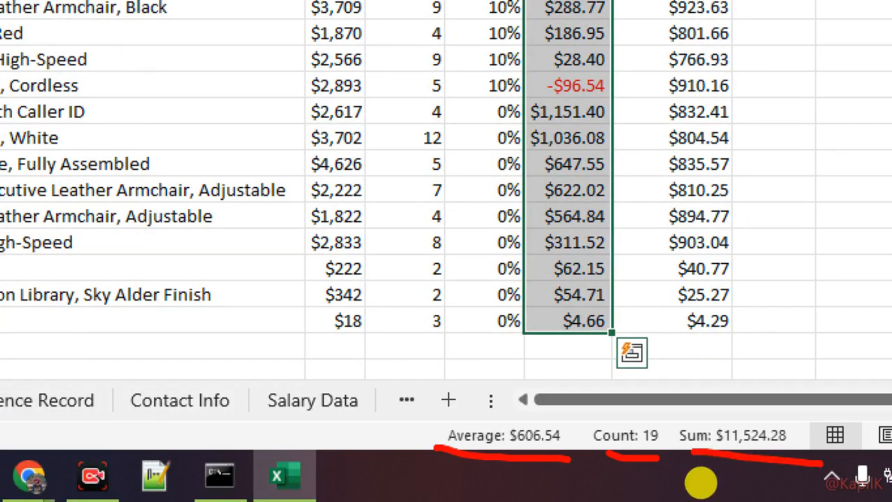
drag(764, 272, 747, 407)
mouse_move(720, 379)
mouse_down()
mouse_move(728, 397)
mouse_move(761, 398)
mouse_up()
mouse_move(525, 350)
mouse_down()
mouse_move(518, 408)
mouse_move(531, 395)
mouse_up()
key(Escape)
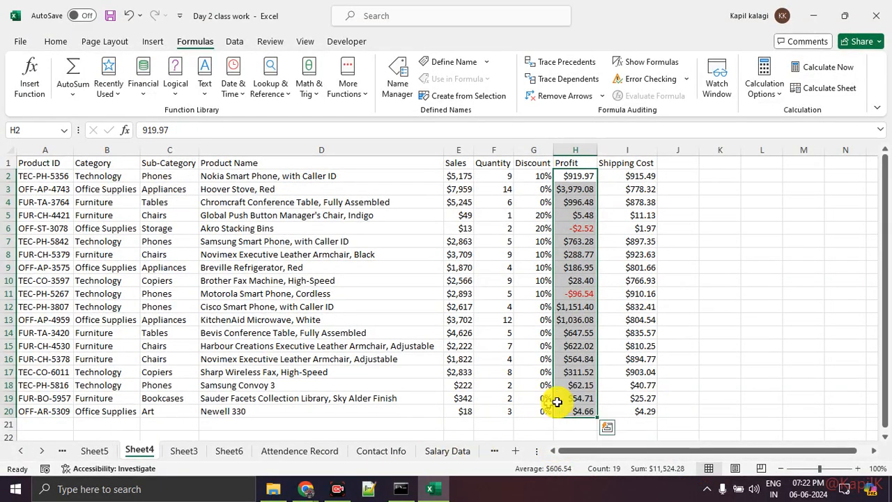
click(584, 424)
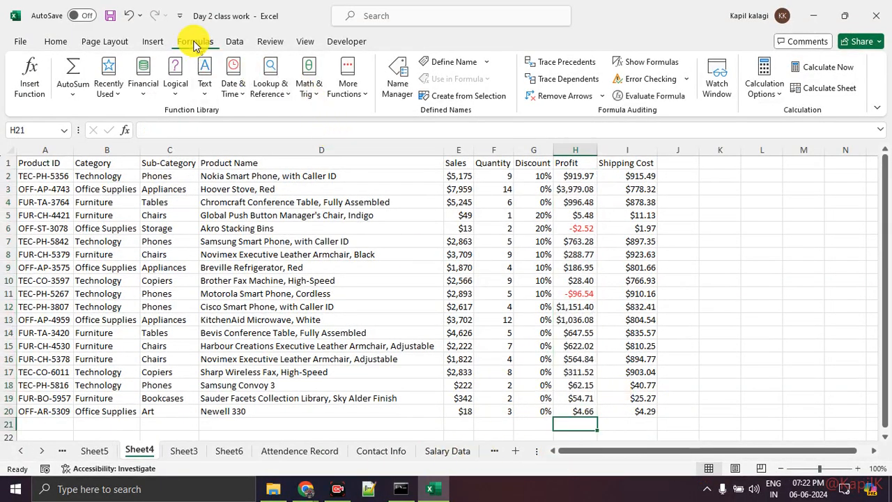
click(30, 73)
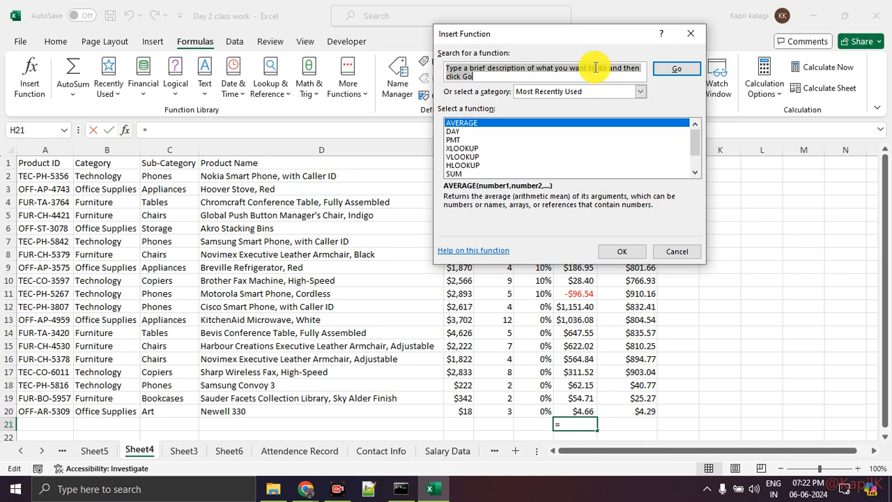
key(Escape)
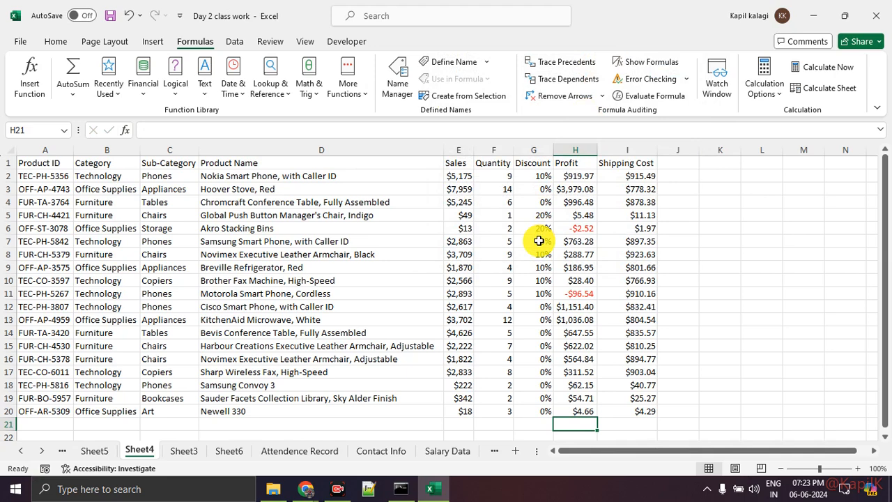
- Look through the workbook's sheets, including Attendence Record, Sheet6, Insights and Sheet2, for a suitable data table, ending on Sheet5
click(442, 453)
click(311, 453)
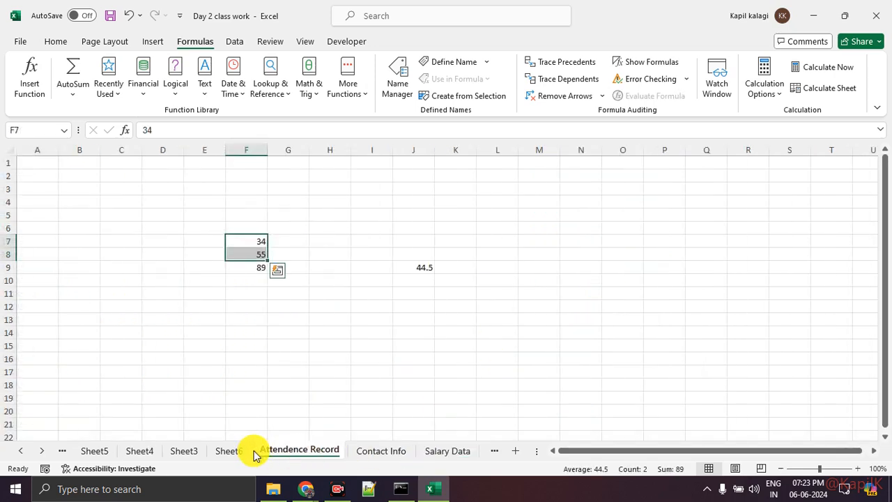
click(249, 453)
click(300, 448)
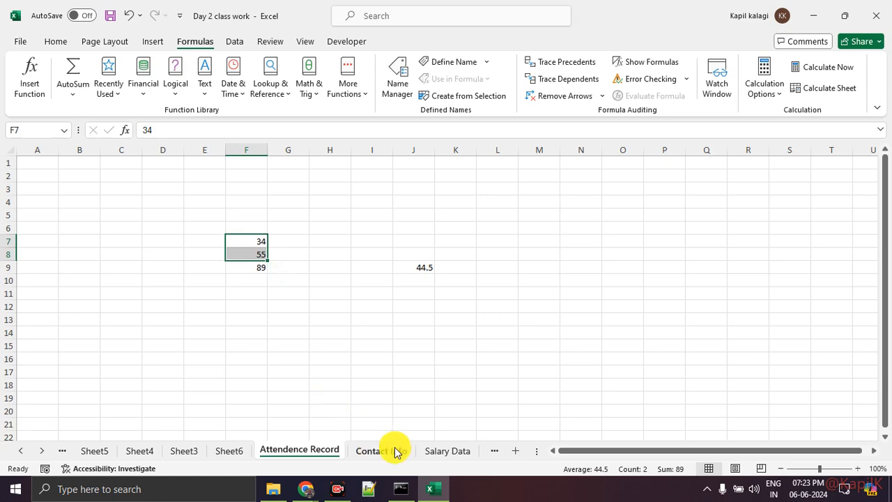
click(427, 450)
click(273, 451)
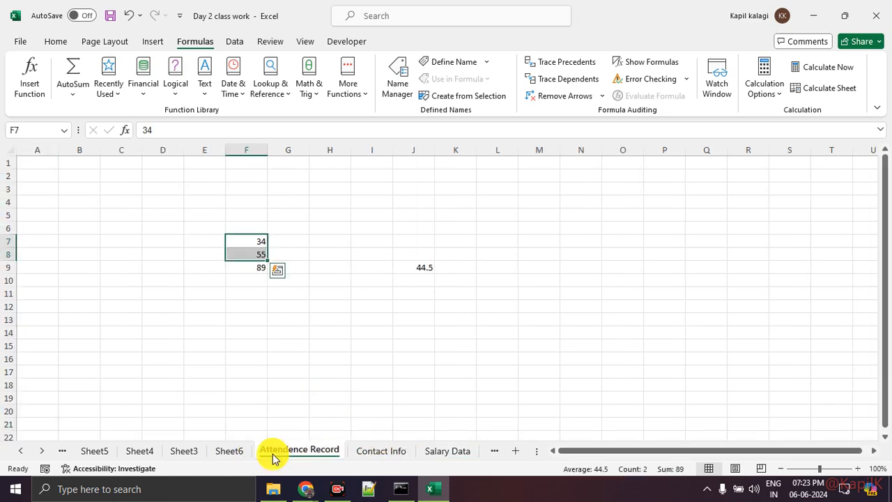
click(115, 451)
click(21, 451)
click(365, 450)
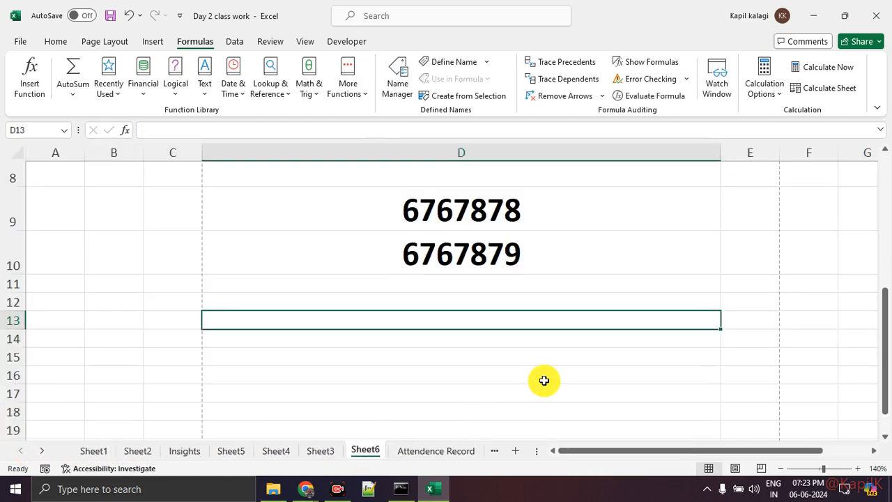
click(138, 452)
click(104, 451)
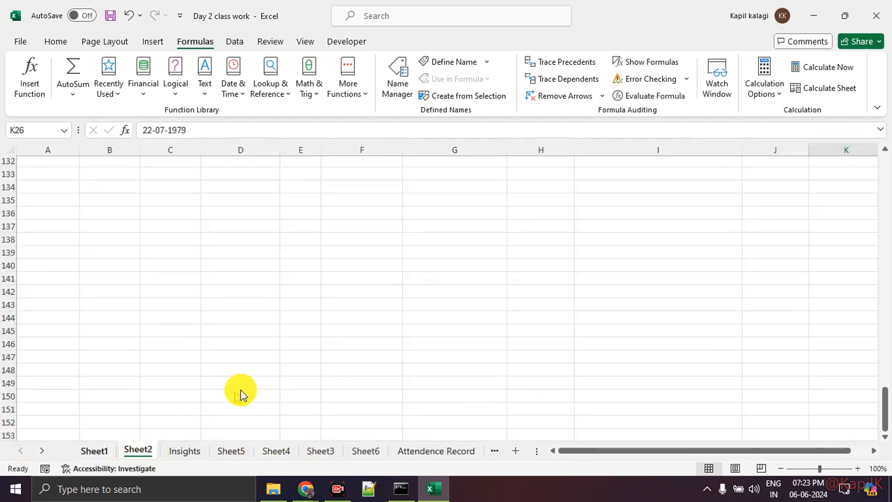
click(184, 451)
scroll(253, 349, up, 4)
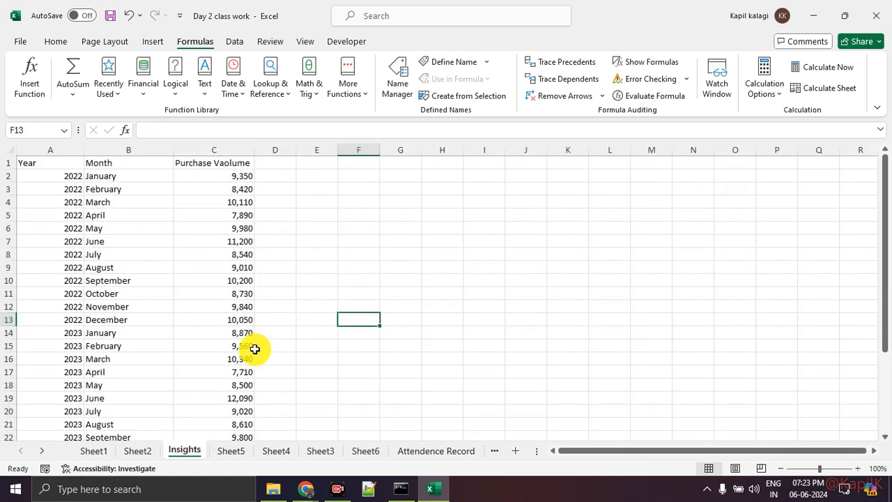
click(143, 453)
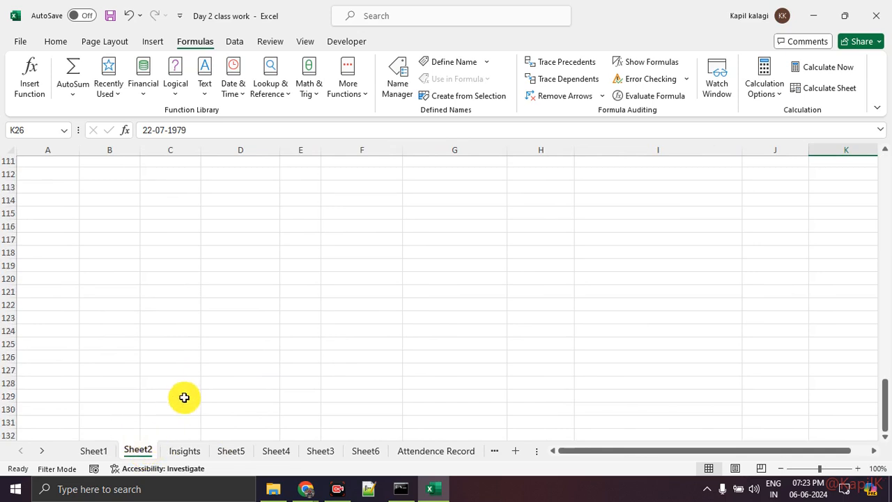
scroll(186, 395, up, 8)
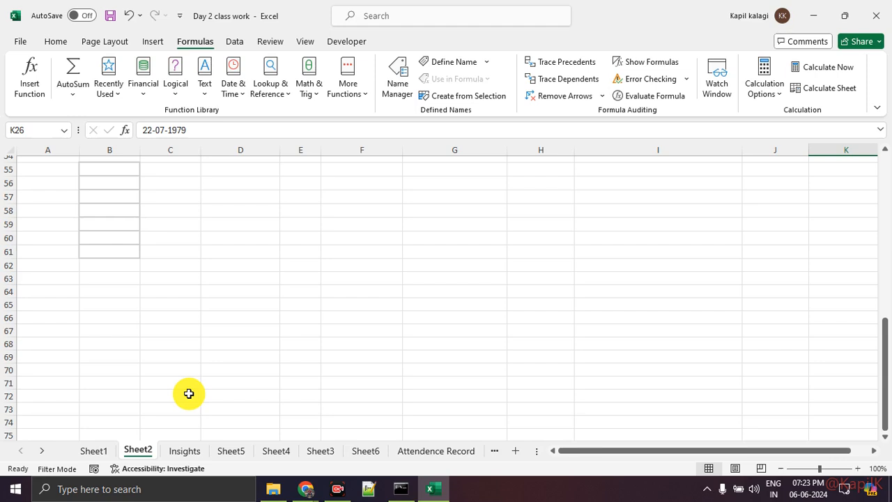
scroll(147, 394, up, 18)
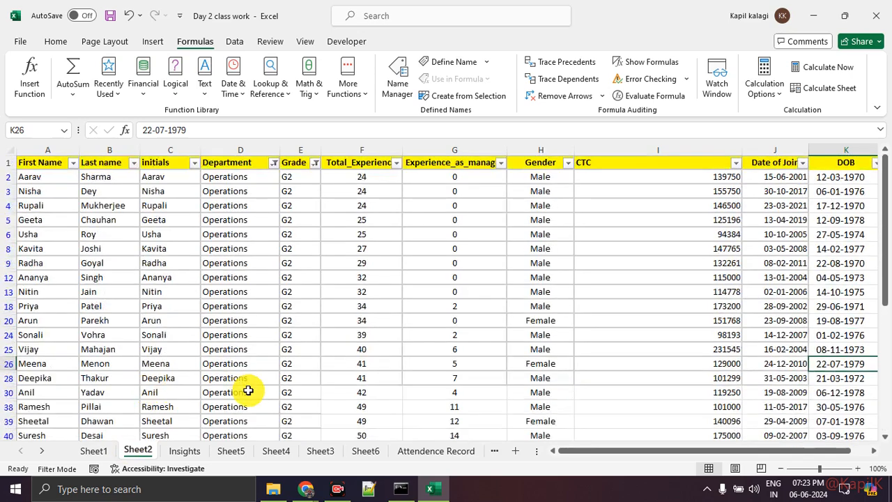
click(236, 451)
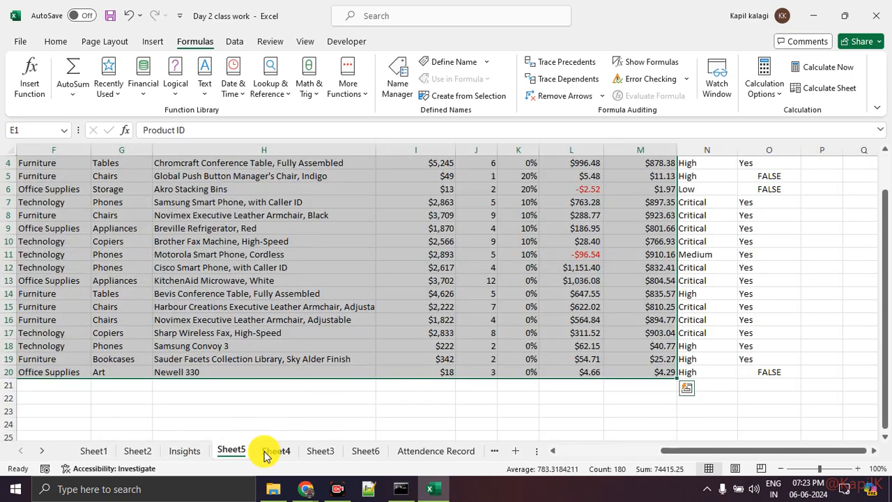
- Examine the IF formulas in column O of Sheet5 and the Sales values in I2:I20 that they test
click(773, 255)
scroll(779, 253, up, 1)
click(781, 204)
click(773, 175)
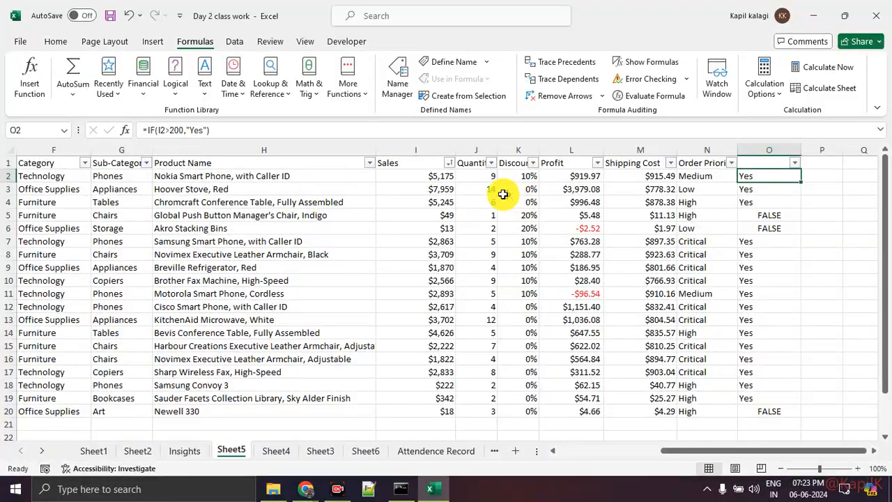
drag(422, 176, 434, 414)
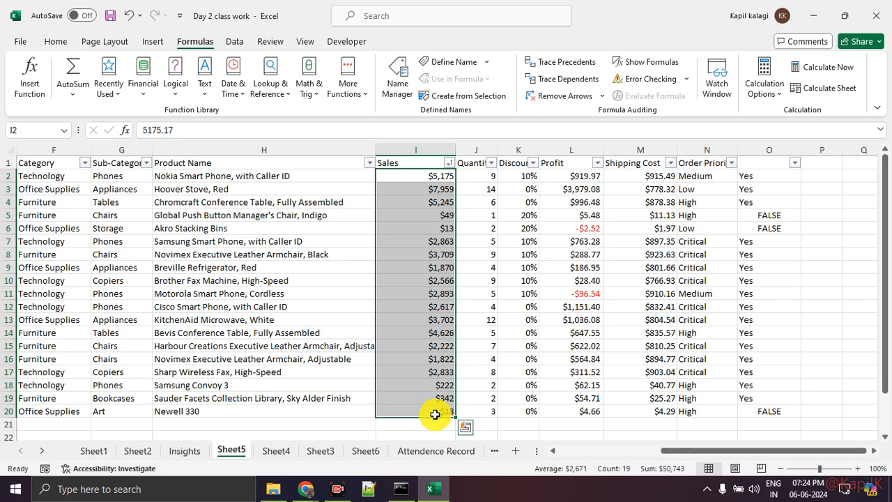
click(799, 190)
click(769, 175)
- Start a function in cell P2 by searching the function library for "if" and choosing IF
click(820, 176)
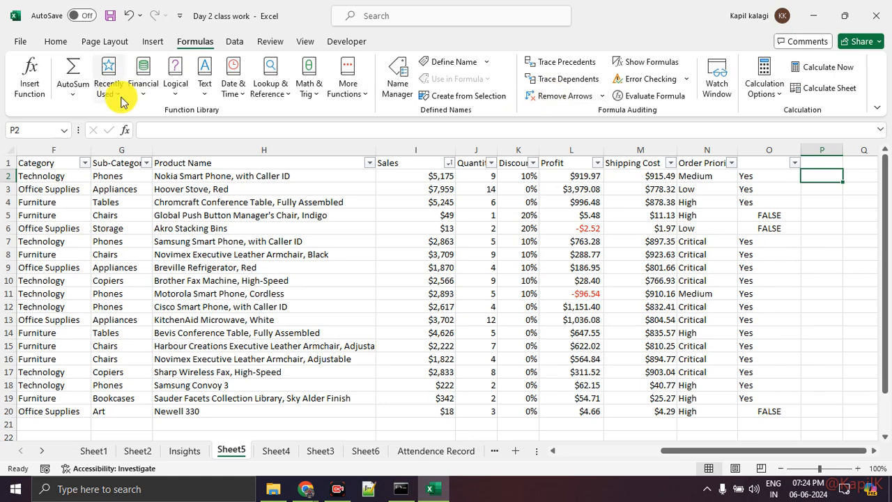
click(35, 78)
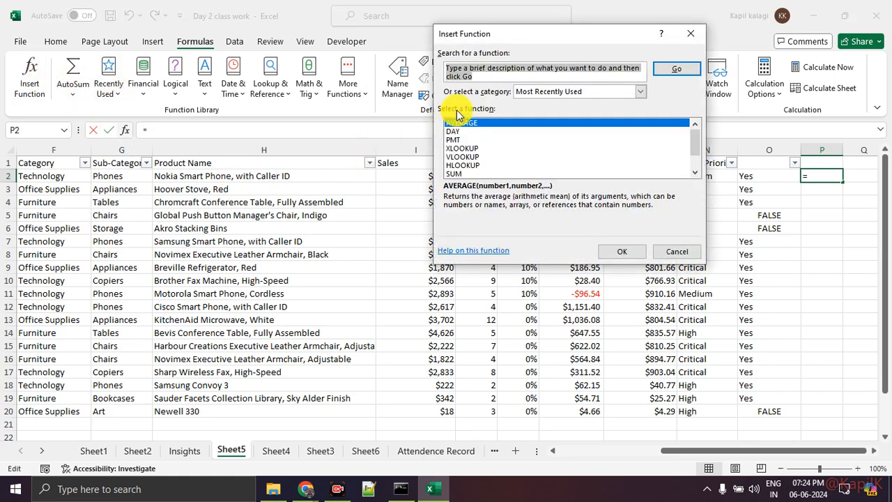
text(if)
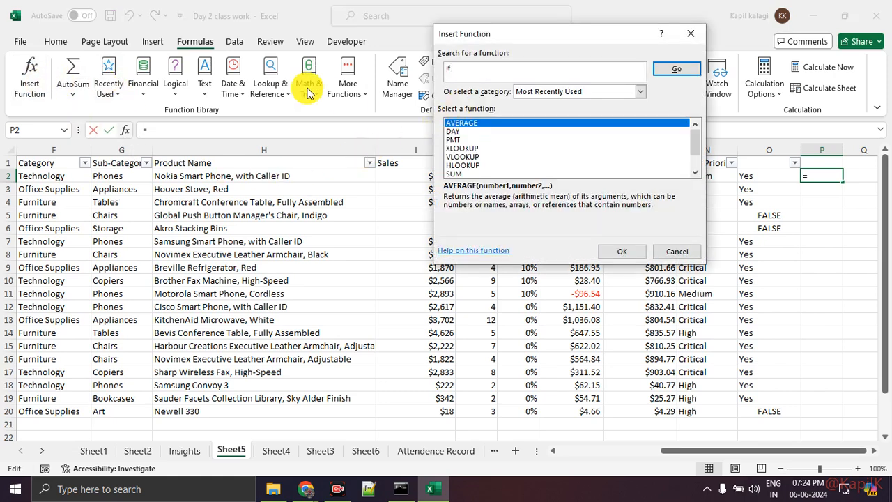
key(Return)
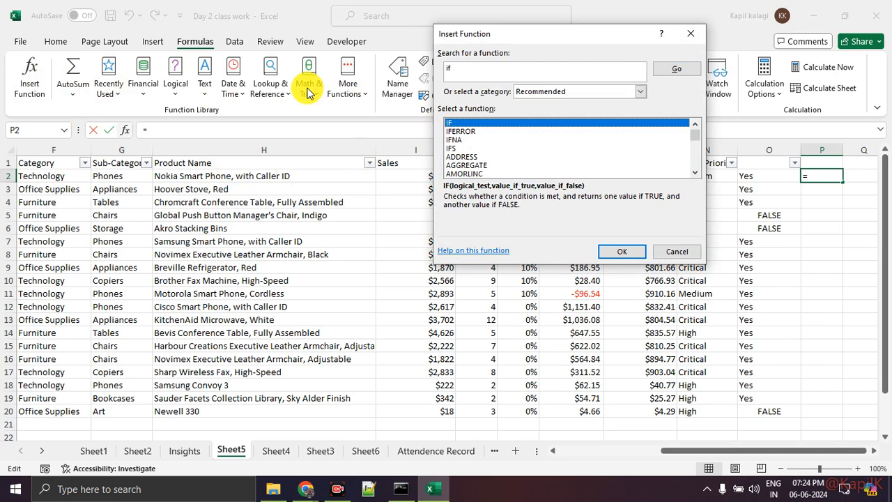
click(625, 252)
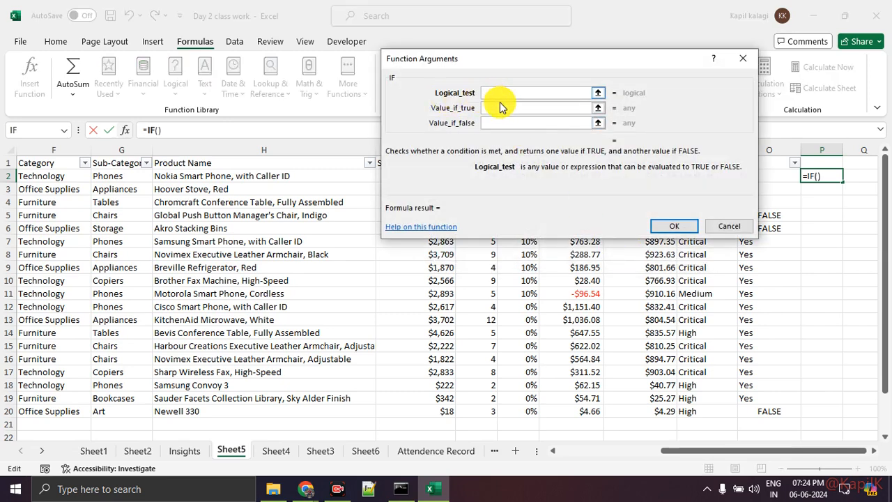
- Set the IF function's logical test to I2>1000, referencing the first Sales value
click(498, 109)
click(504, 123)
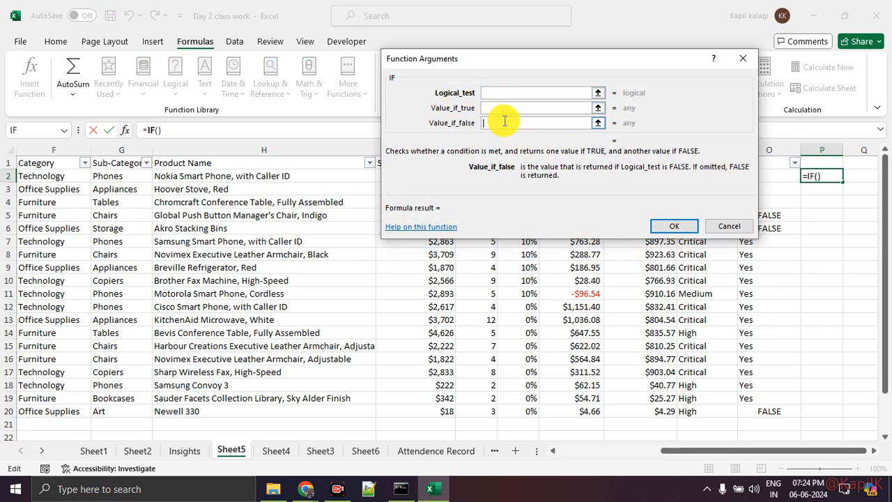
click(503, 92)
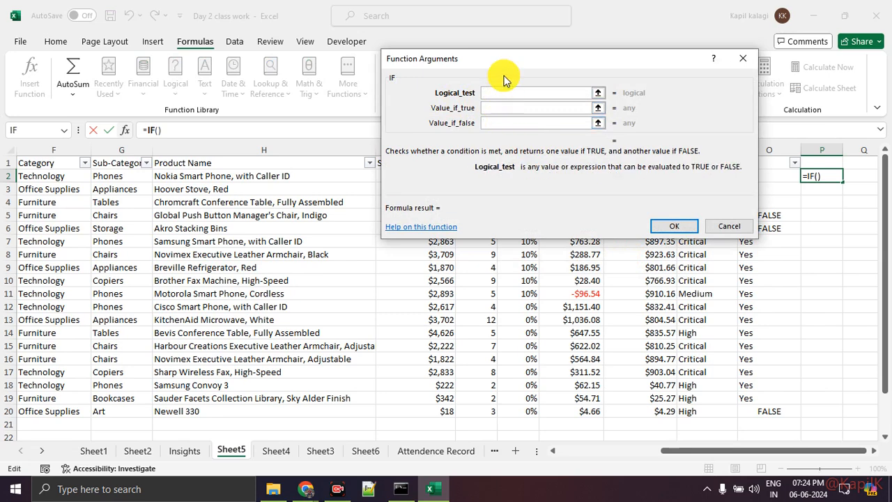
drag(505, 69, 460, 247)
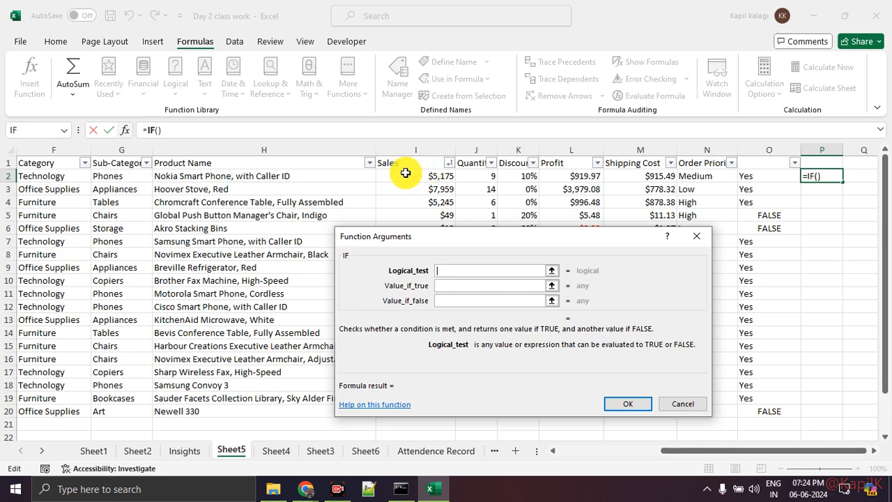
click(406, 173)
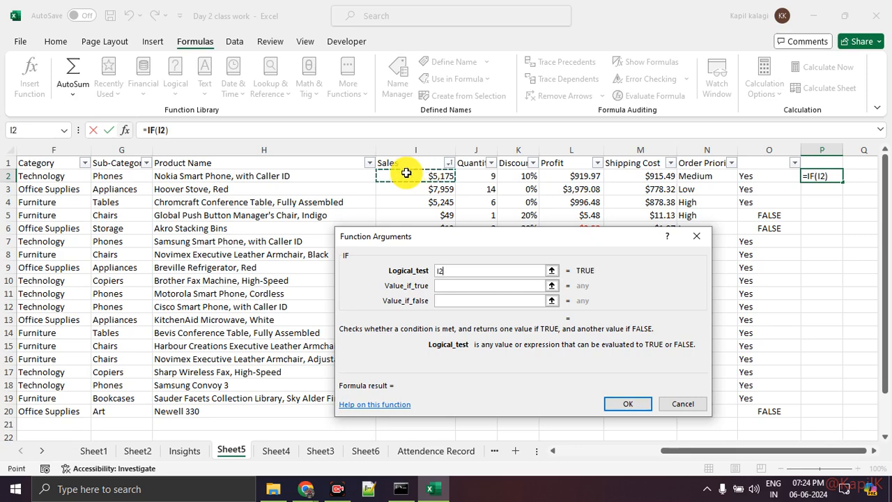
text(>)
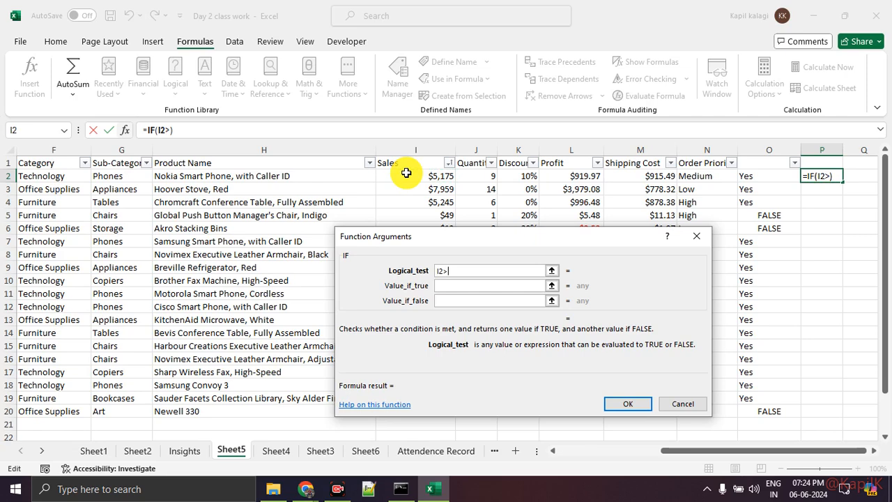
text(1000)
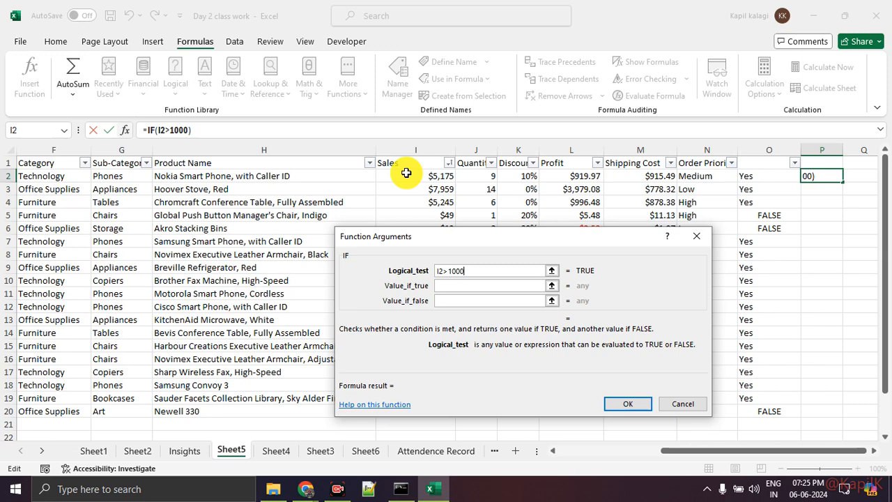
- Set the IF function to return Profit when true and loss when false, and insert it in P2
click(442, 285)
text(Profit)
click(445, 301)
text(loss)
key(ctrl+1)
click(460, 269)
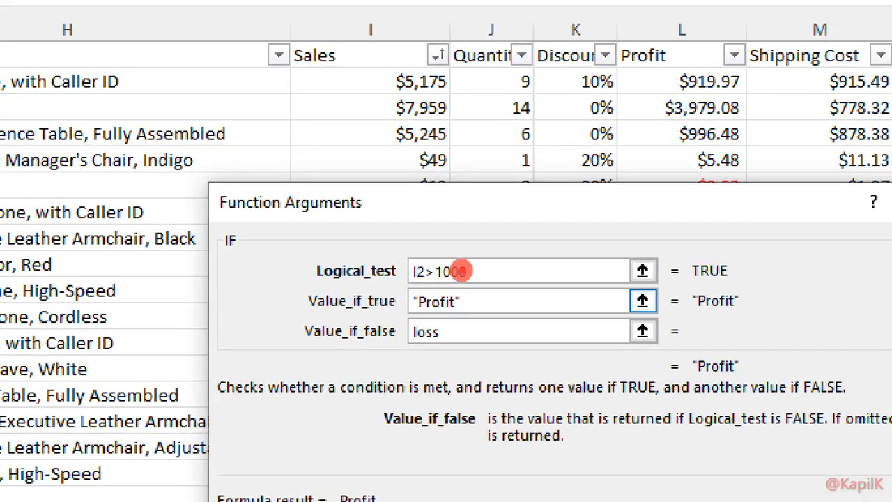
drag(367, 283, 461, 284)
drag(377, 299, 462, 307)
drag(377, 342, 454, 349)
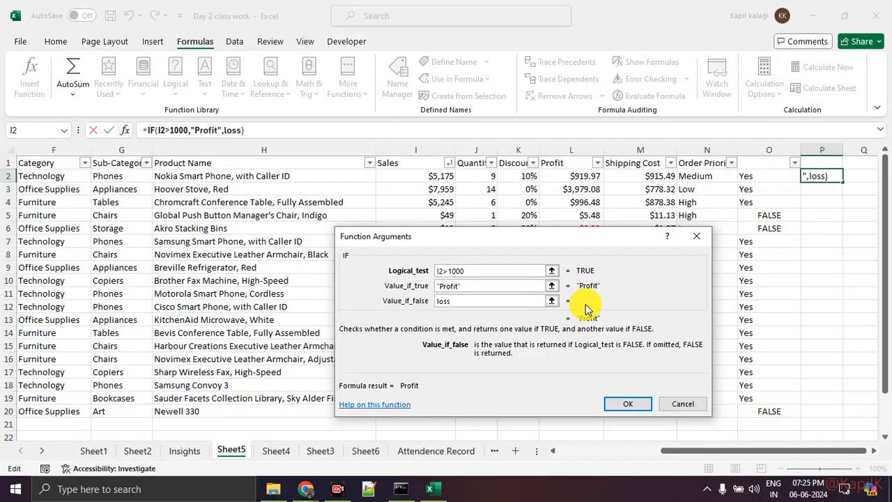
key(ctrl+1)
click(605, 311)
mouse_move(656, 318)
mouse_down()
mouse_move(551, 329)
mouse_move(652, 311)
mouse_up()
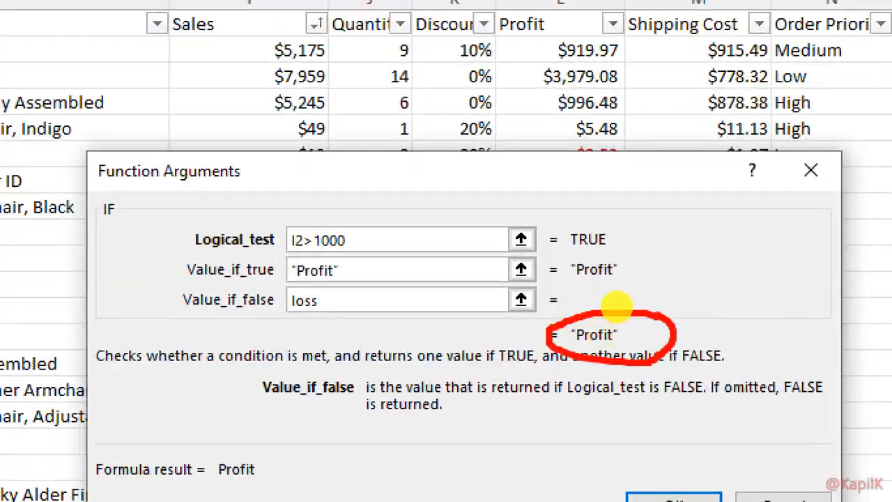
key(Escape)
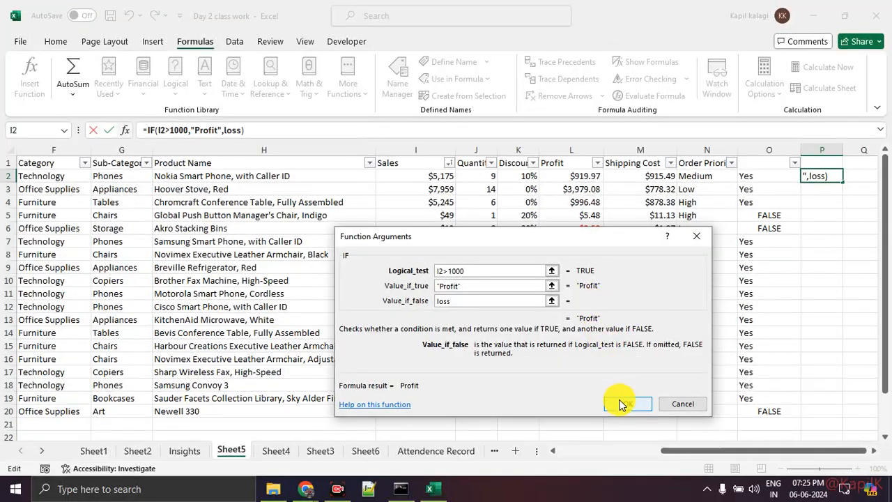
click(620, 403)
key(ctrl+1)
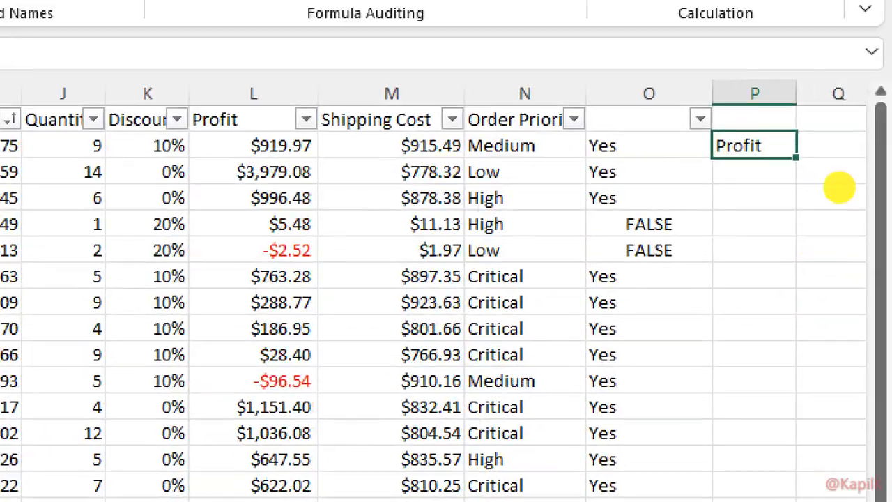
drag(709, 218, 794, 225)
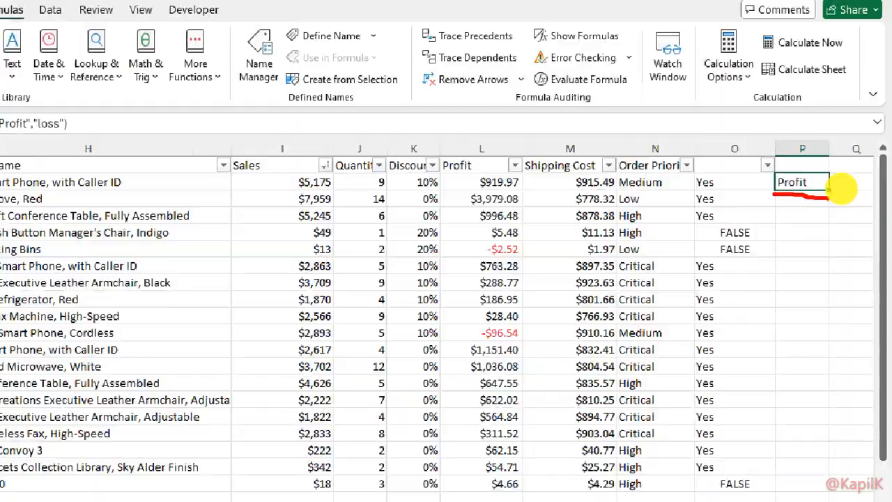
key(Escape)
- Enter the column header Profit/loss in cell P1 above the IF result
click(835, 163)
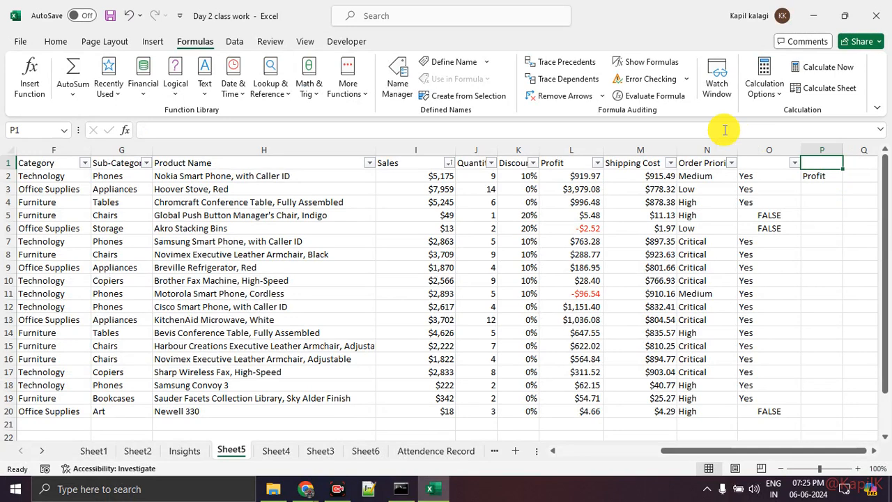
click(725, 129)
text(Pro)
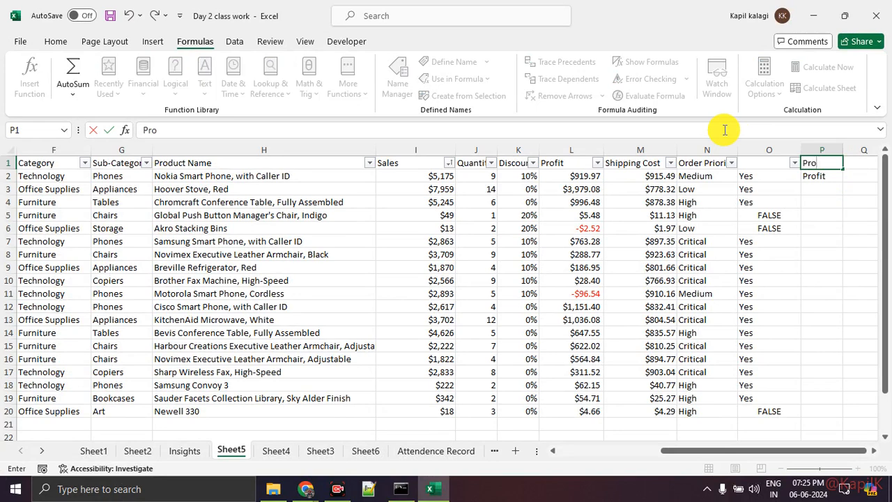
text(fit/loss)
key(Return)
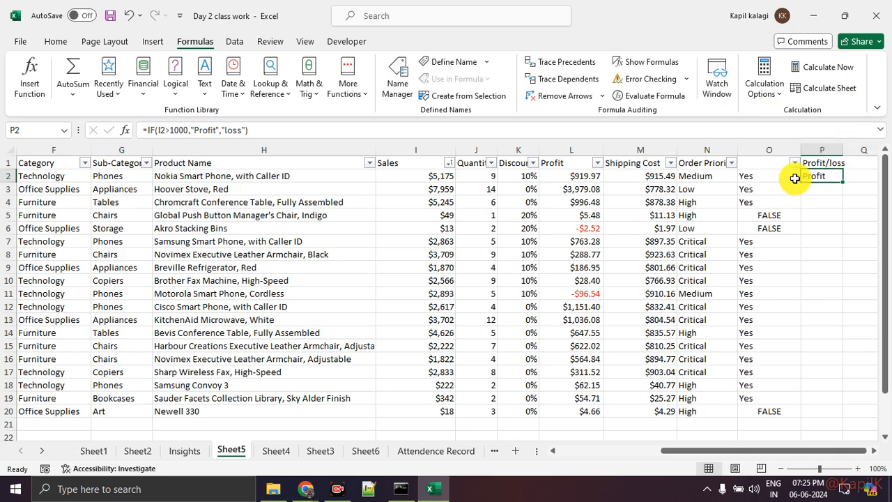
- Start a function in cell P3 by searching the function library for "if" and choosing IF
click(829, 189)
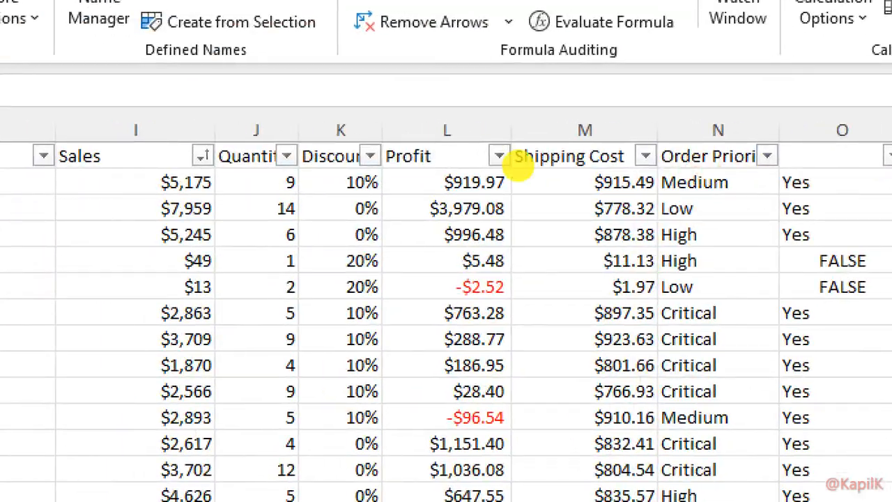
drag(154, 198, 205, 196)
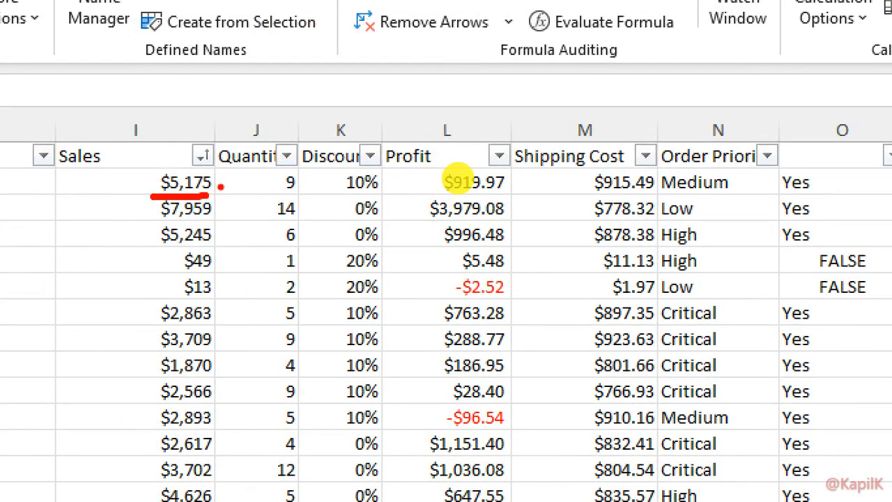
drag(159, 226, 211, 221)
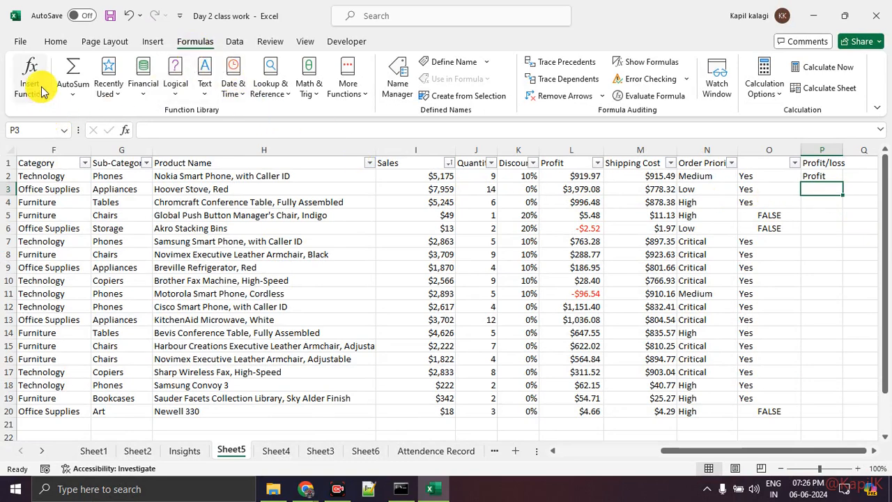
click(124, 129)
text(if)
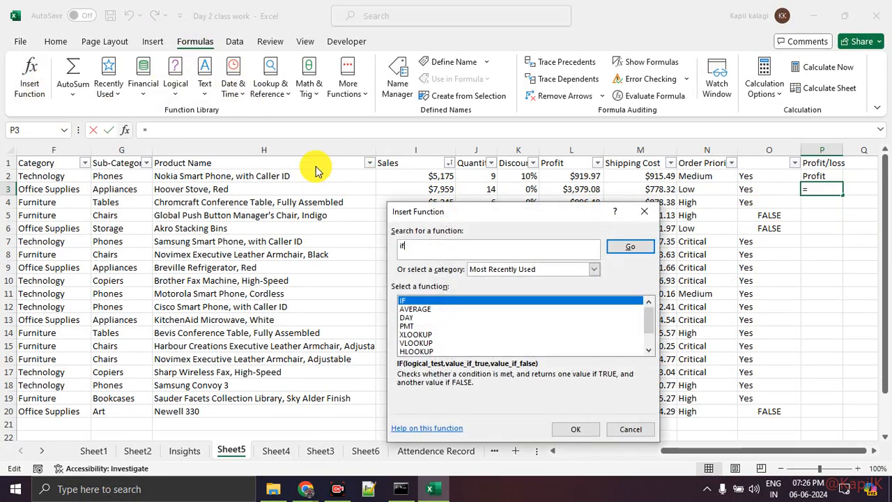
click(579, 426)
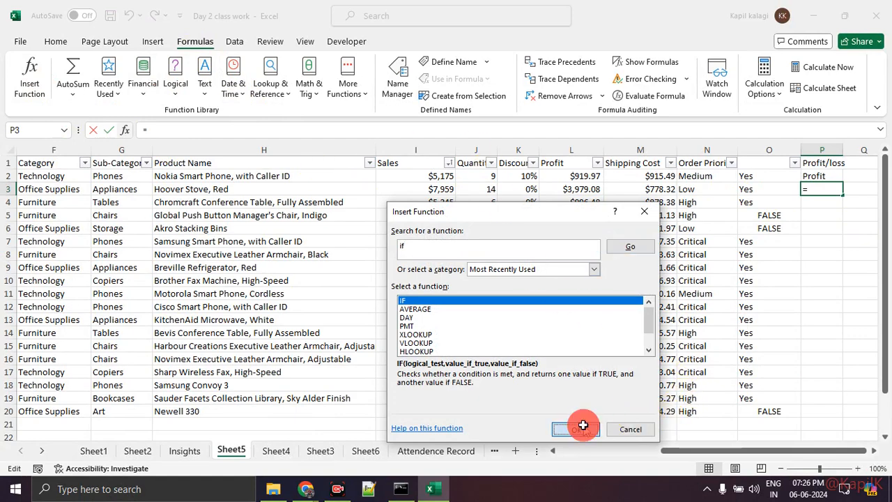
- Set the IF function's logical test to I3>1000, referencing the second Sales value
click(446, 193)
text(>100)
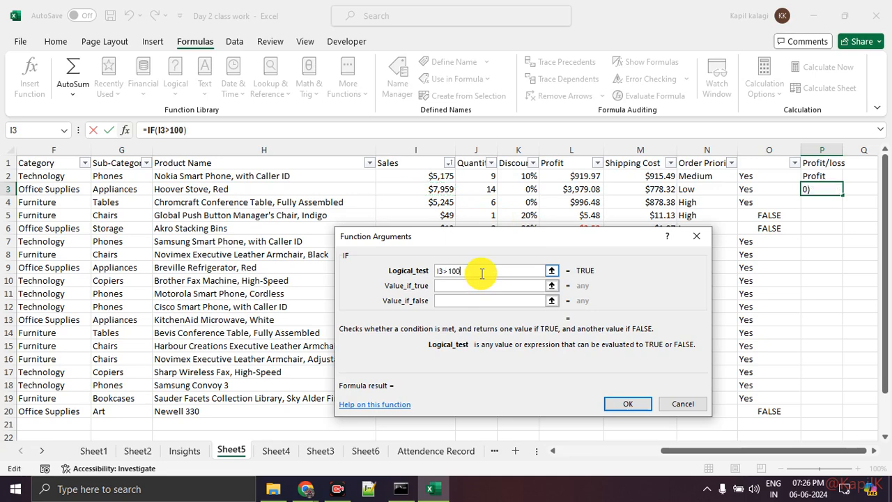
text(0)
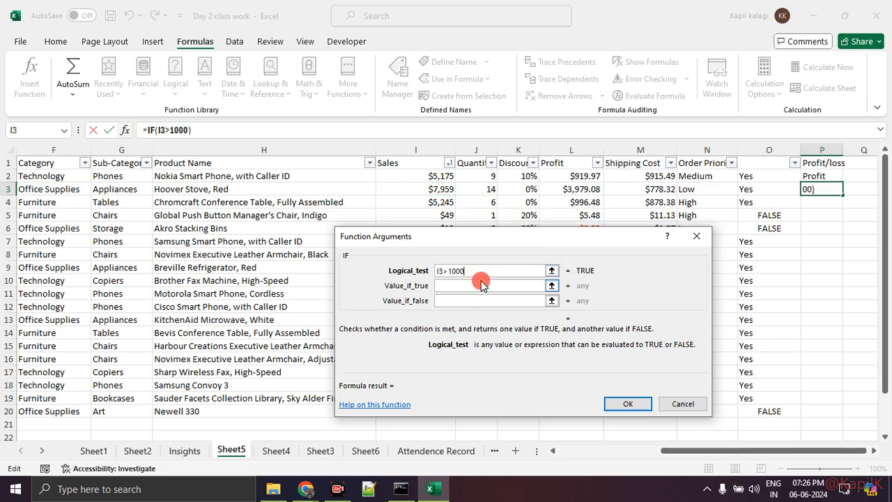
- Set the IF function to return Profit when true and Loss when false, and insert it in P3
click(481, 286)
text(Profi)
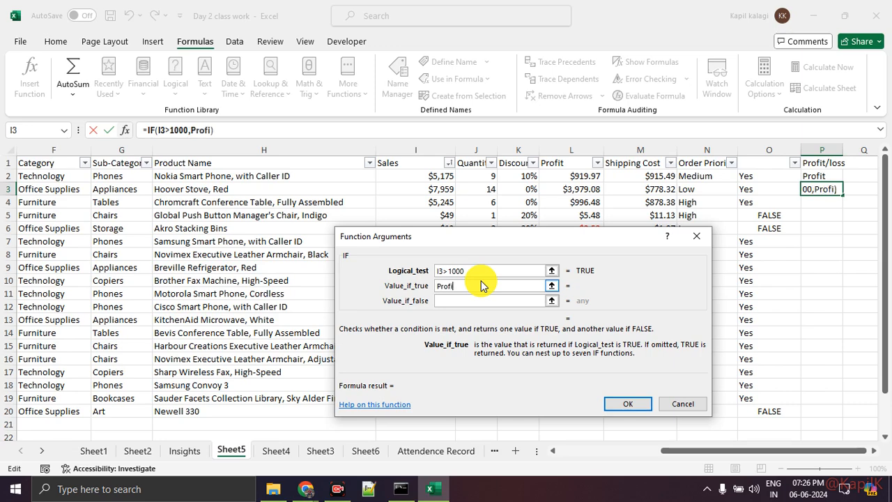
text(t)
click(471, 301)
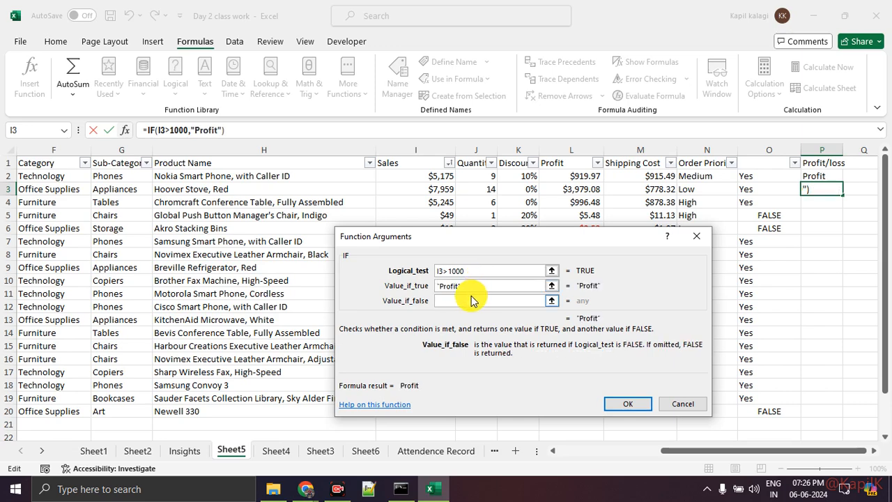
text(Loss)
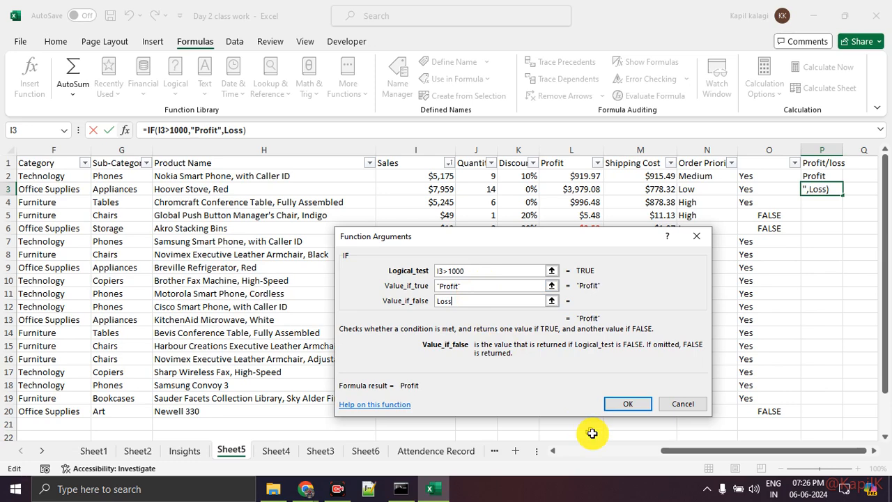
click(625, 404)
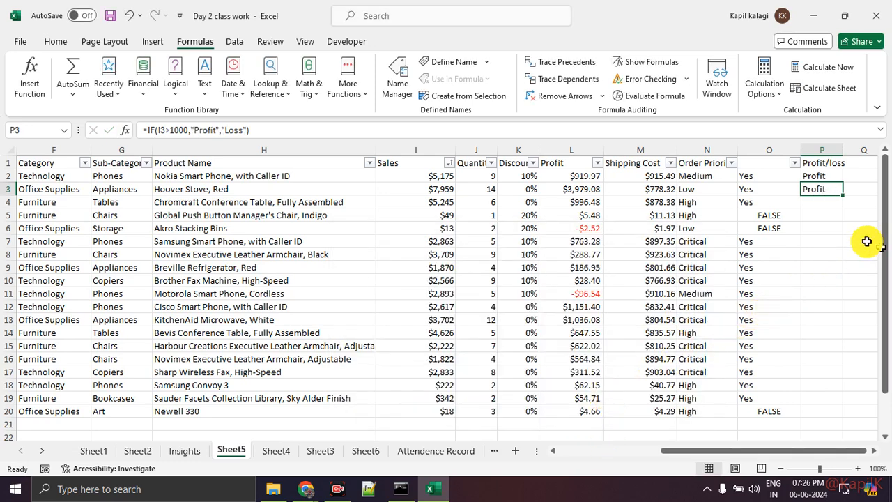
- Clear the IF formula from cell P3
click(831, 202)
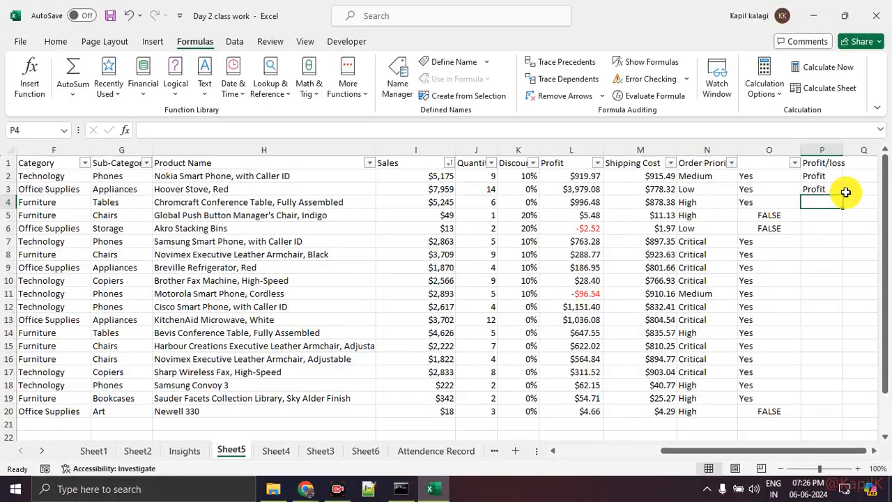
click(836, 191)
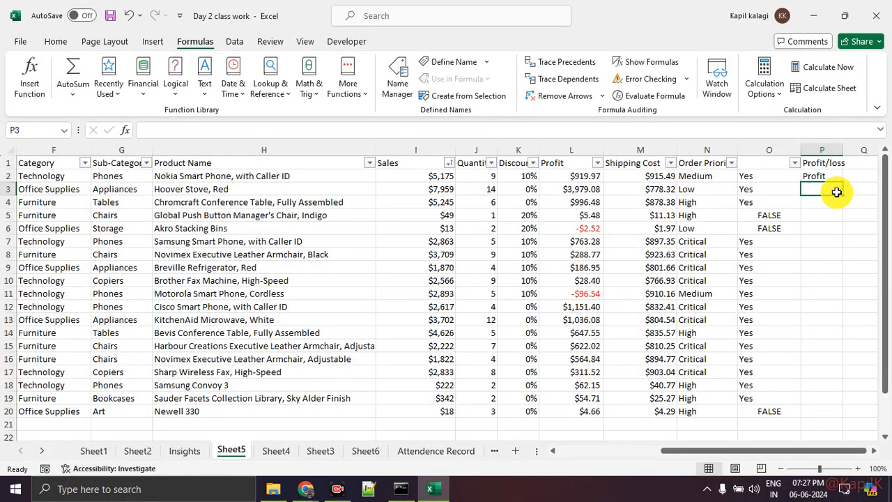
- Fill the IF formula in P2 down the Profit/loss column to row 20
click(836, 176)
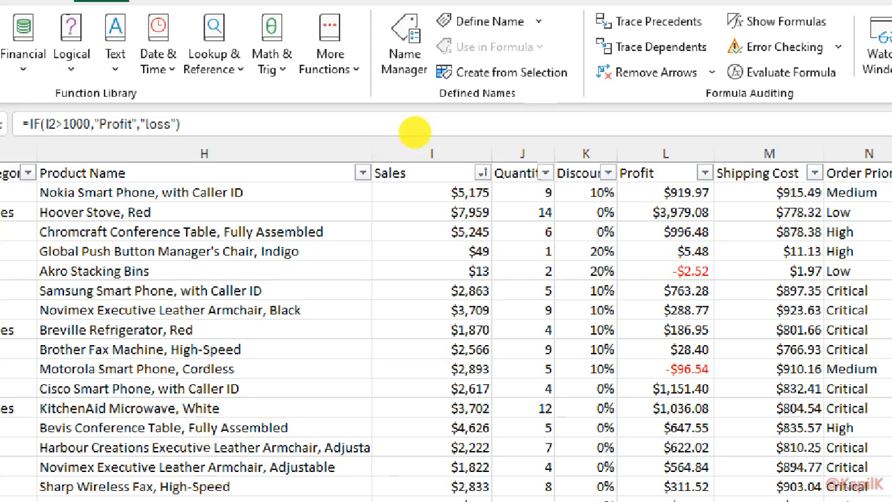
mouse_move(274, 110)
mouse_down()
mouse_move(69, 88)
mouse_move(142, 105)
mouse_up()
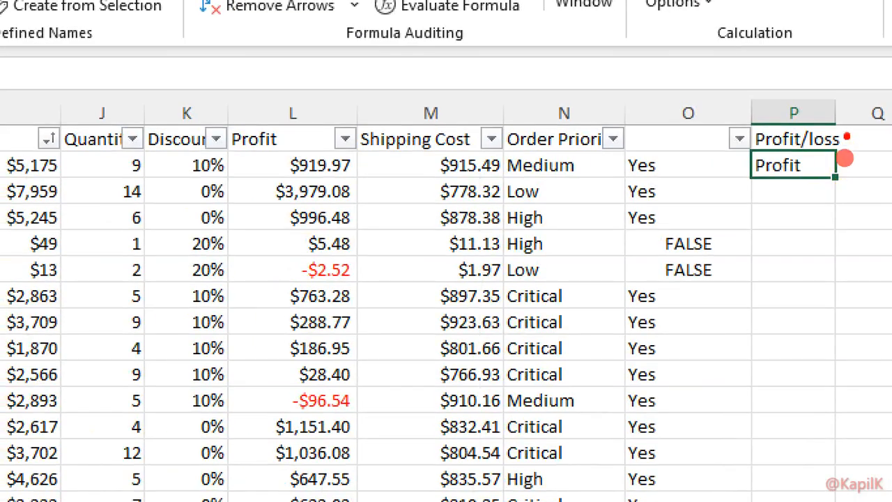
mouse_move(843, 159)
mouse_down()
mouse_move(763, 165)
mouse_move(843, 175)
mouse_up()
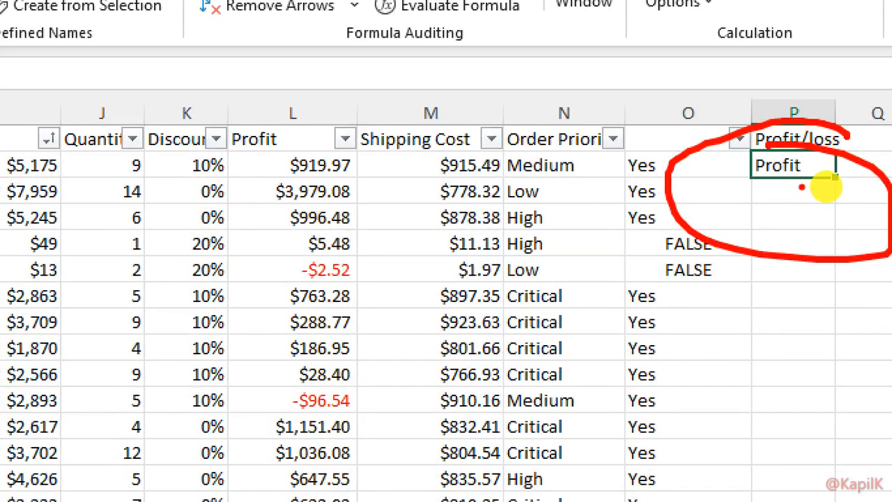
mouse_move(809, 195)
mouse_down()
mouse_move(844, 195)
mouse_move(853, 207)
mouse_up()
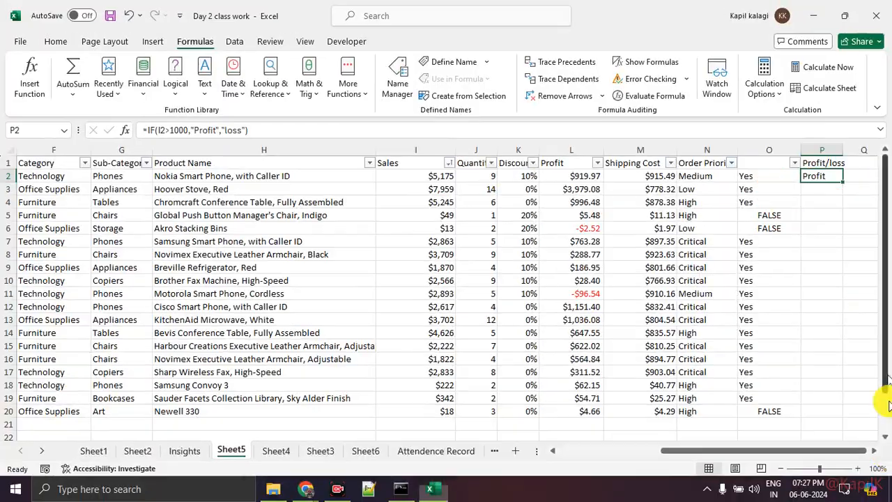
click(858, 469)
click(874, 451)
click(874, 451)
click(873, 451)
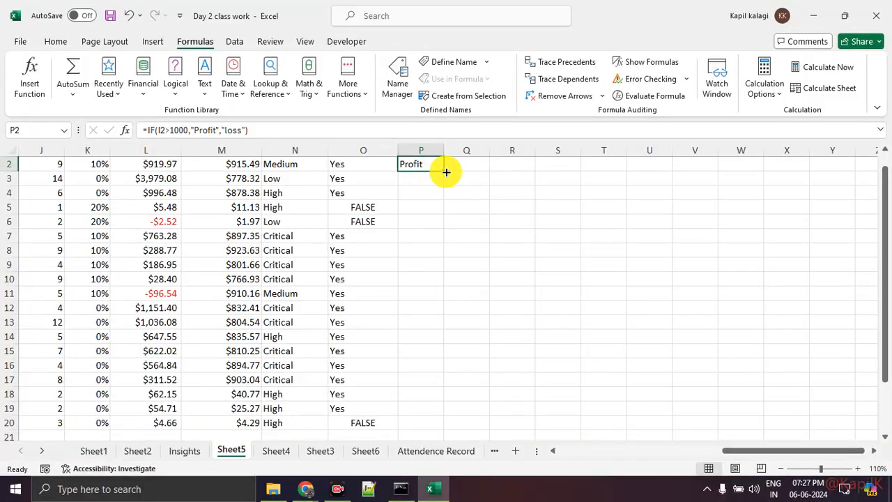
click(500, 210)
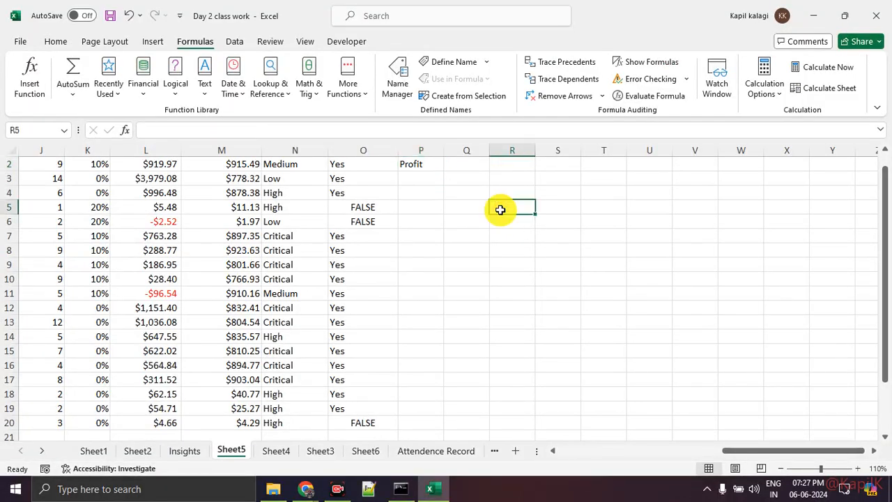
click(422, 168)
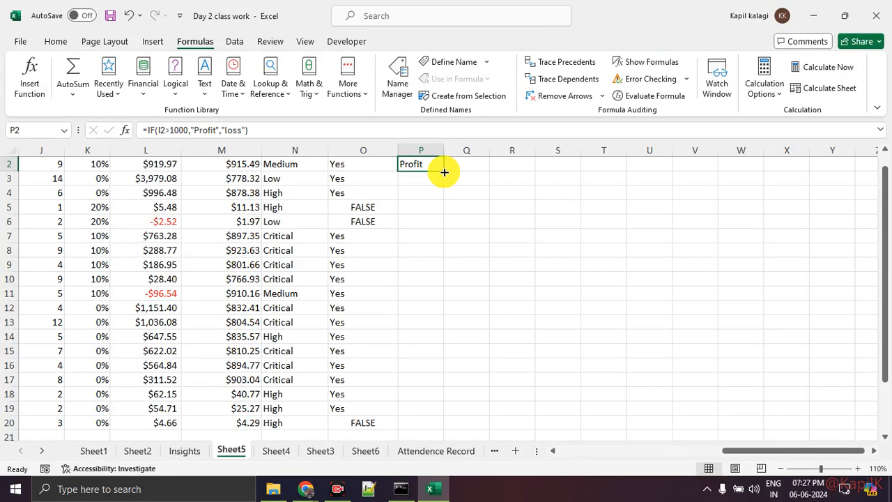
double_click(444, 172)
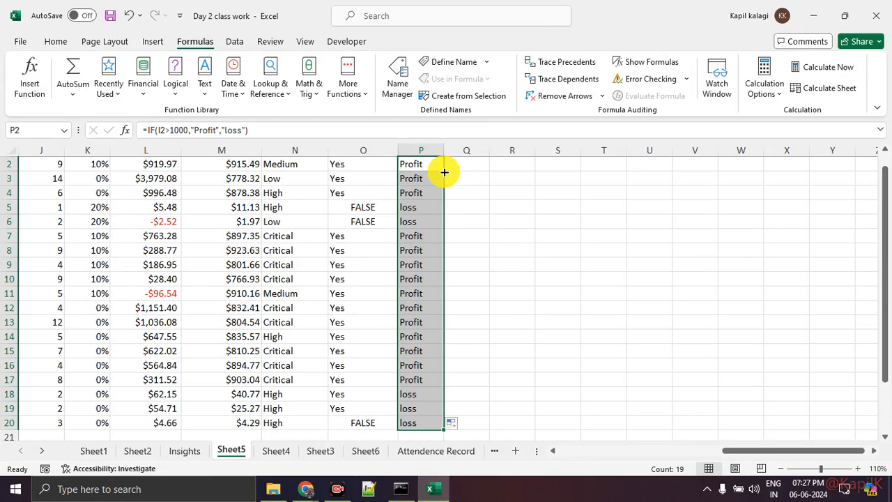
click(484, 233)
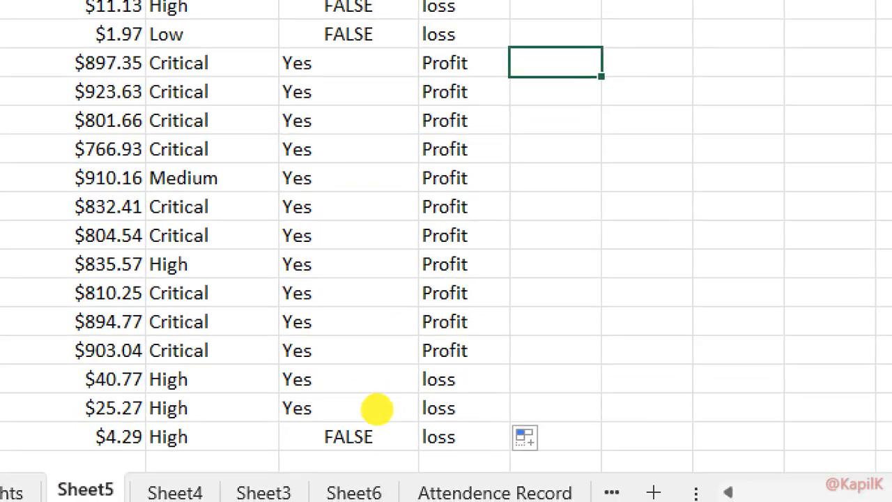
- Compare the filled Profit/loss results with the Sales values across the table's rows
click(377, 410)
mouse_move(337, 373)
mouse_down()
mouse_move(374, 381)
mouse_move(376, 369)
mouse_up()
key(Escape)
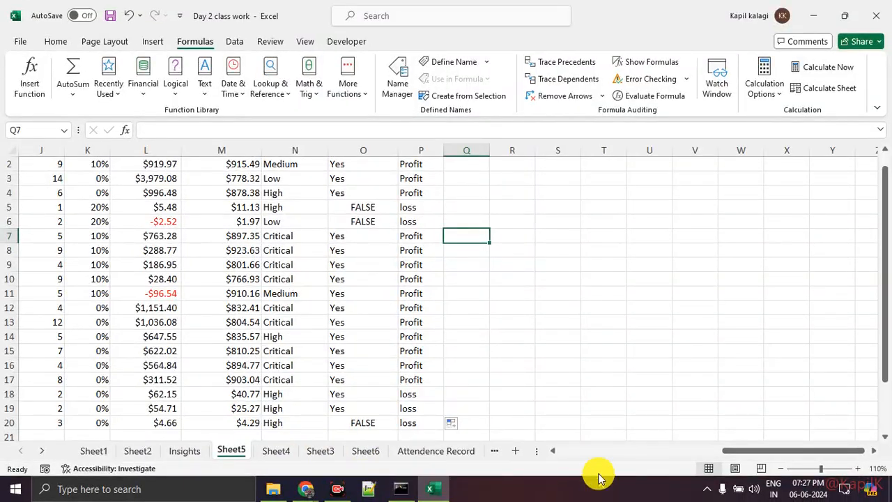
drag(750, 454, 677, 465)
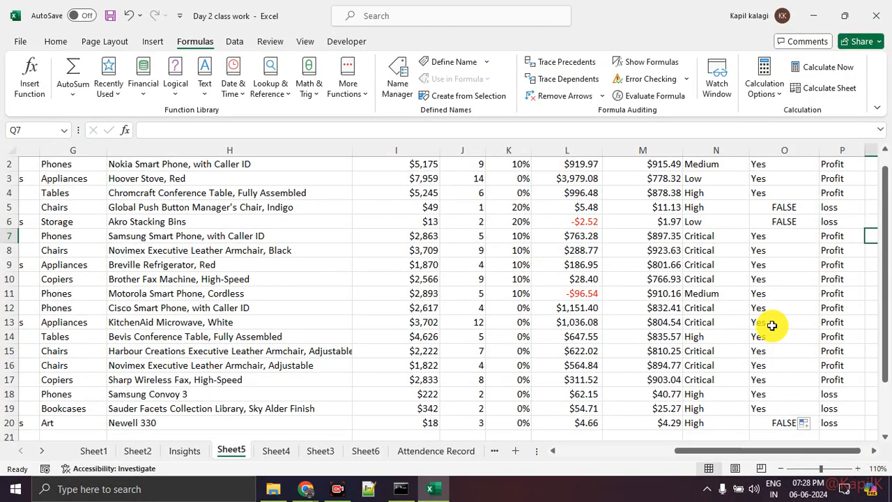
click(882, 454)
click(875, 451)
click(874, 452)
scroll(797, 277, up, 1)
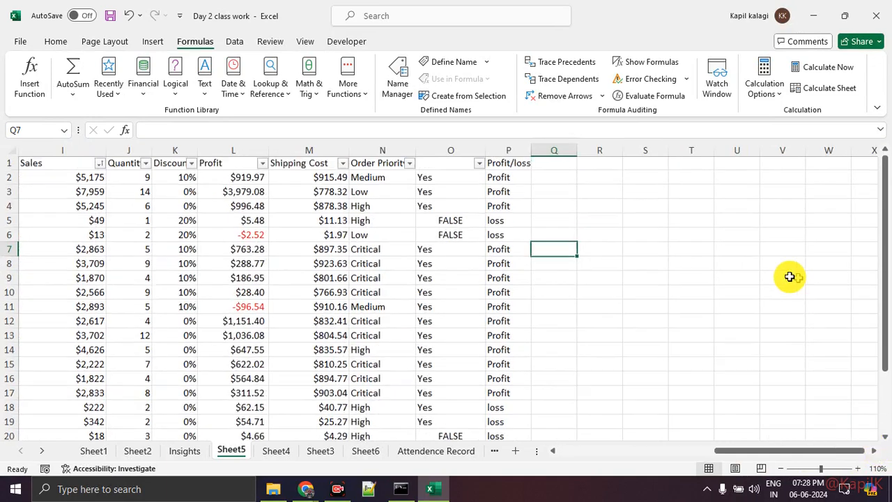
- Start inserting a function in cell Q2 and search the function library for "if"
click(570, 178)
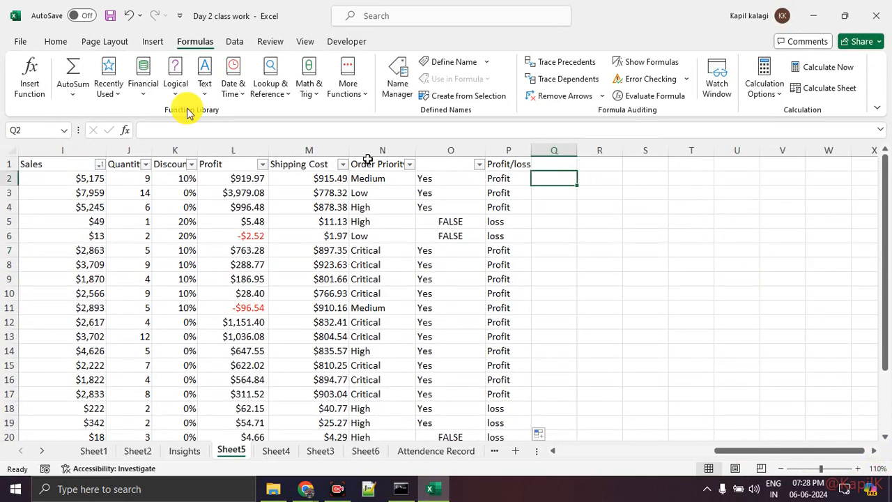
click(30, 76)
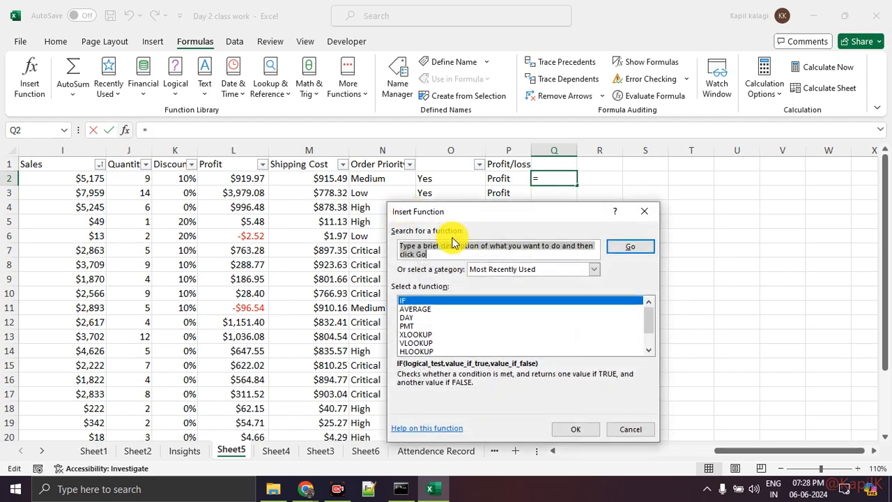
text(if)
key(Return)
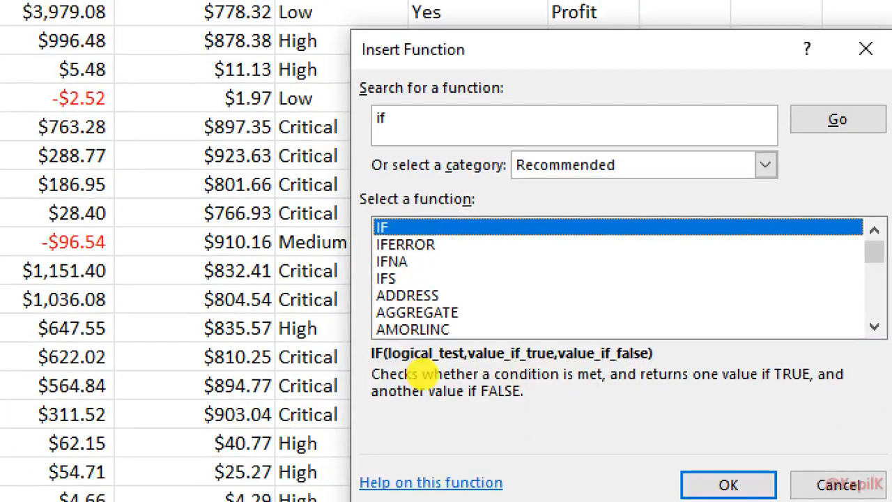
- Read the descriptions of the IF, IFERROR and IFNA functions in the search results
click(423, 374)
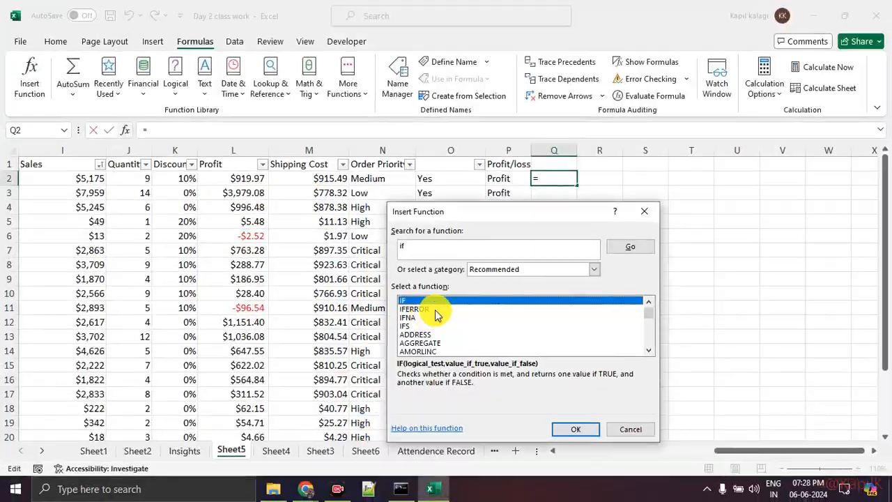
click(411, 245)
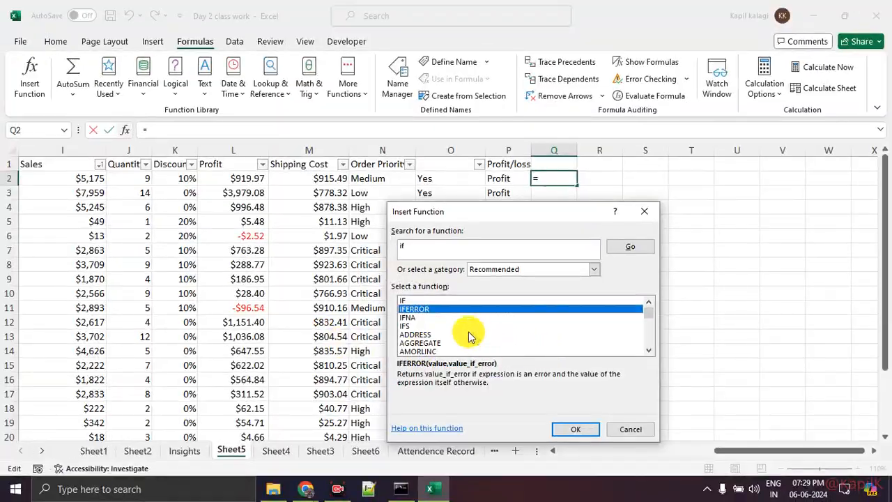
click(428, 317)
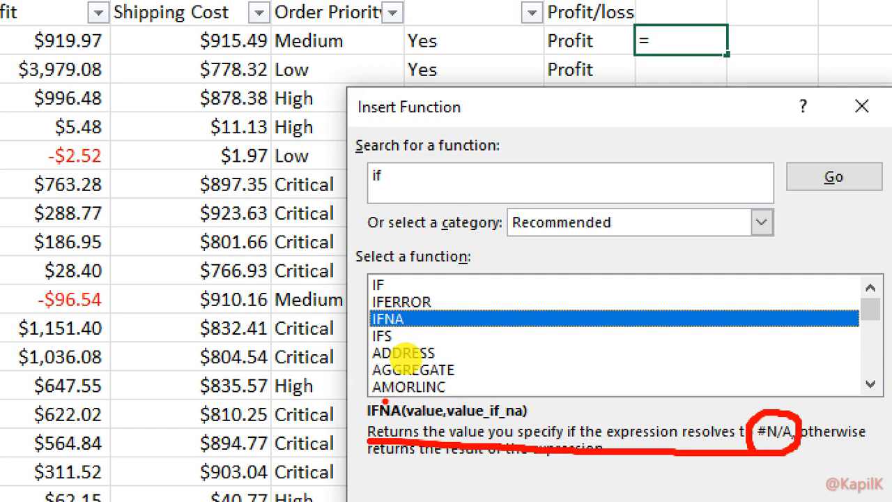
- Choose the IFS function for cell Q2 and move its arguments dialog higher over the sheet
drag(365, 339, 409, 341)
click(410, 334)
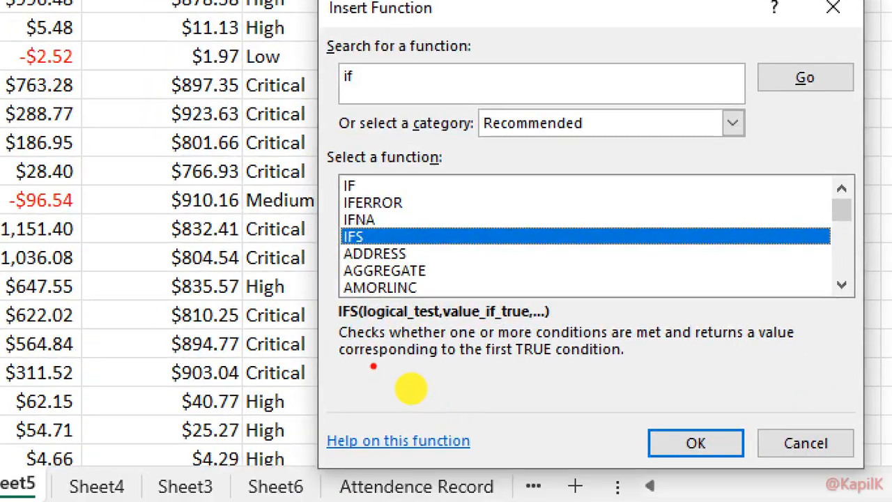
drag(391, 376, 538, 377)
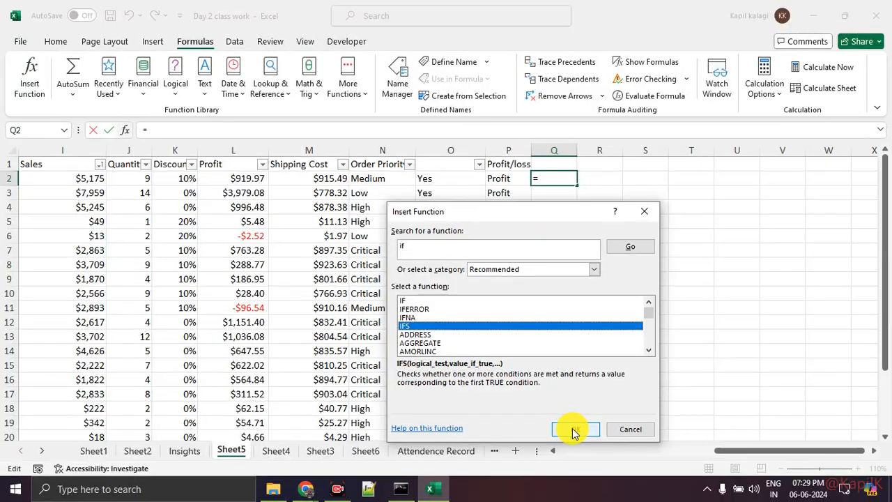
click(573, 431)
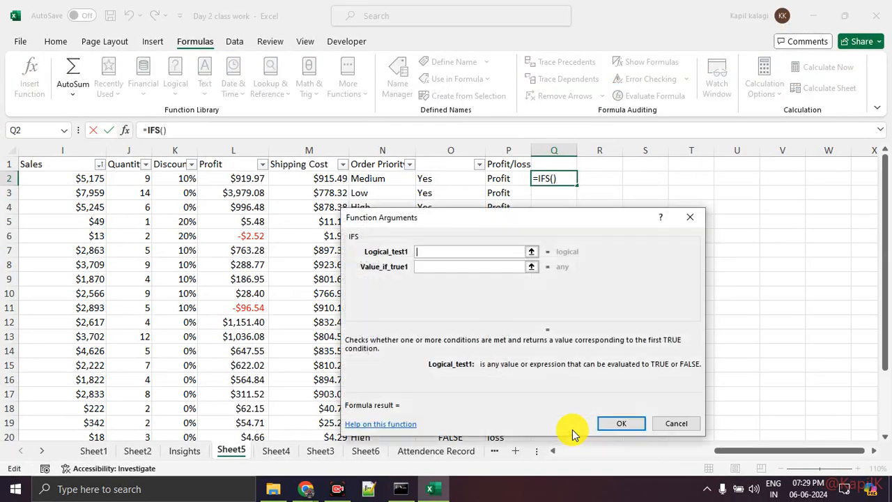
drag(442, 221, 442, 177)
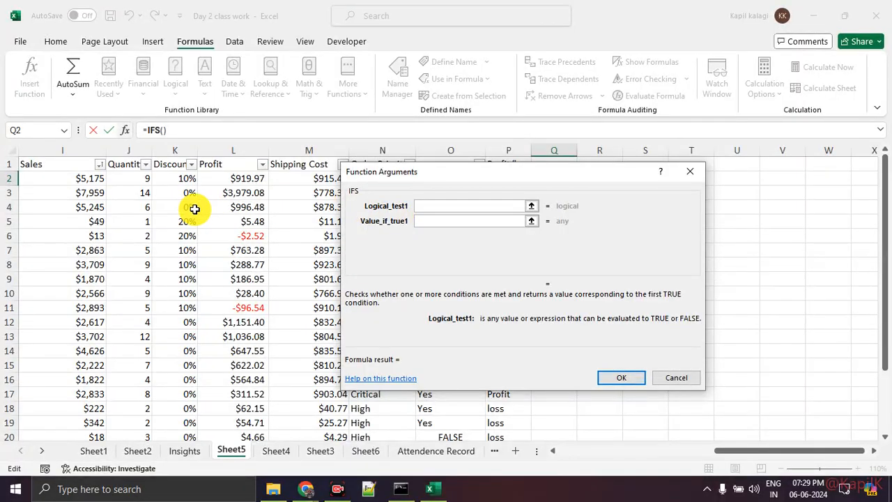
- Set the first IFS condition to I2>3000 and its true value to "more than 3000"
click(80, 179)
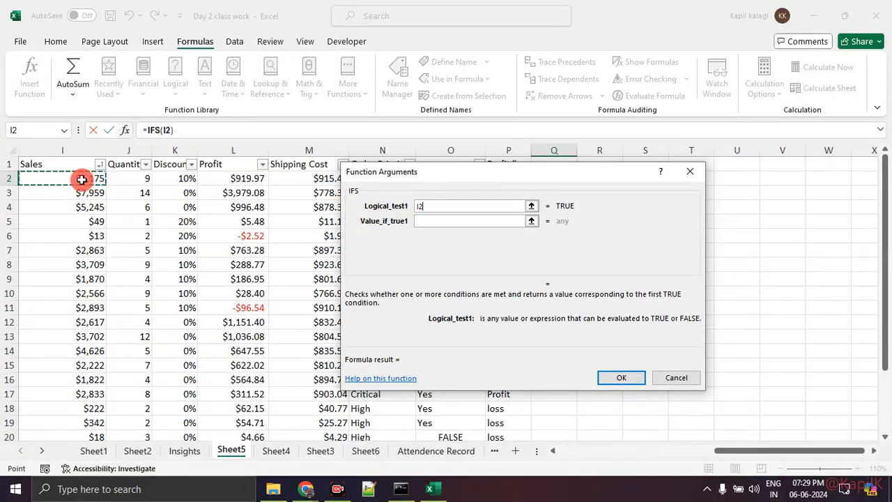
text(>)
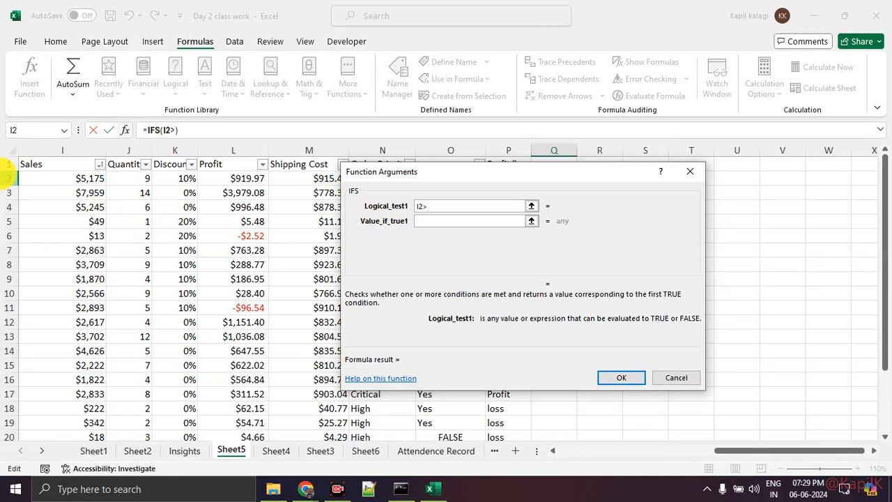
text(3000)
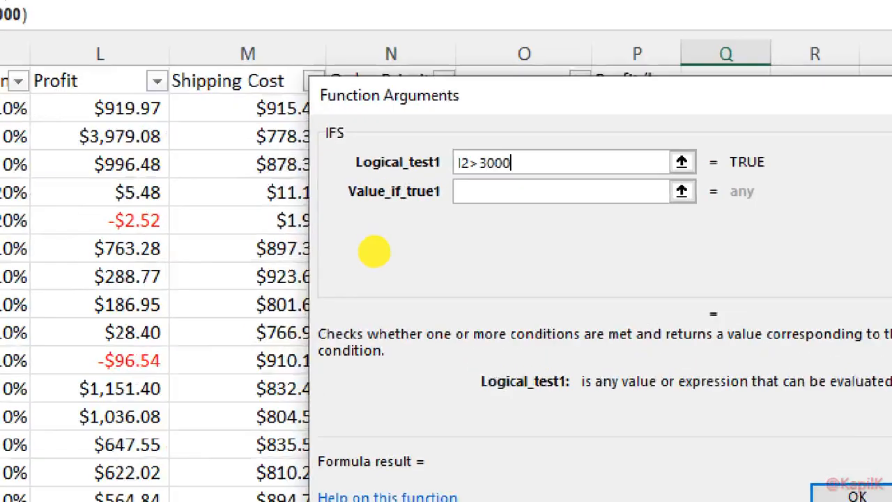
drag(347, 208, 446, 206)
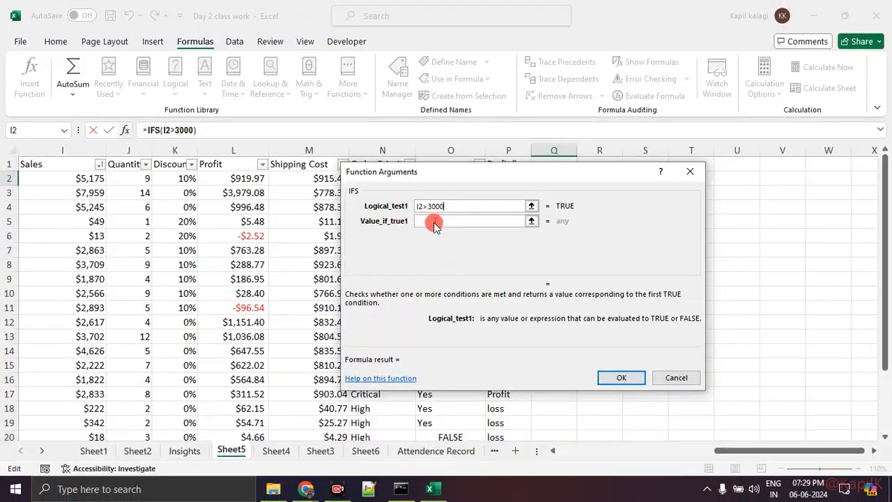
click(456, 205)
text(more than 3000)
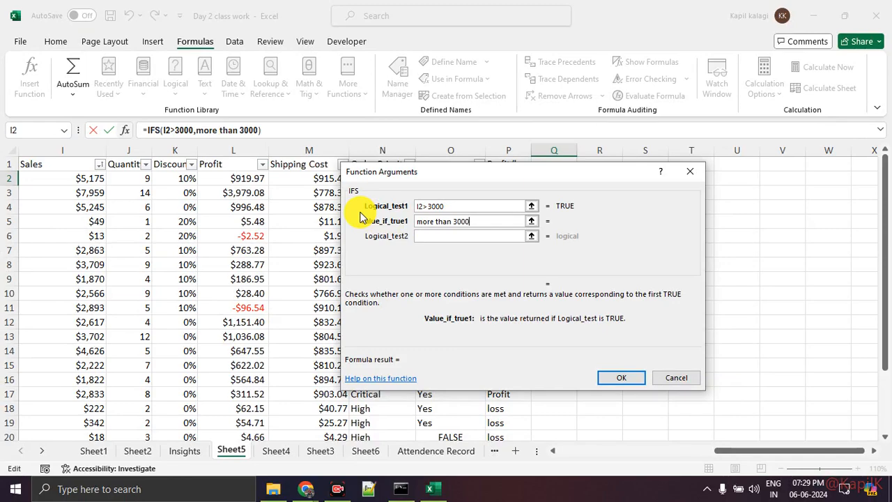
click(427, 235)
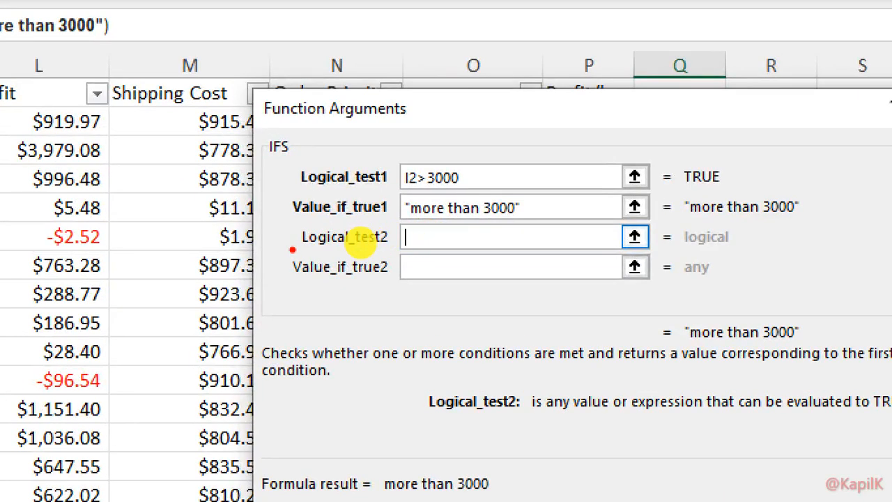
drag(359, 242, 424, 245)
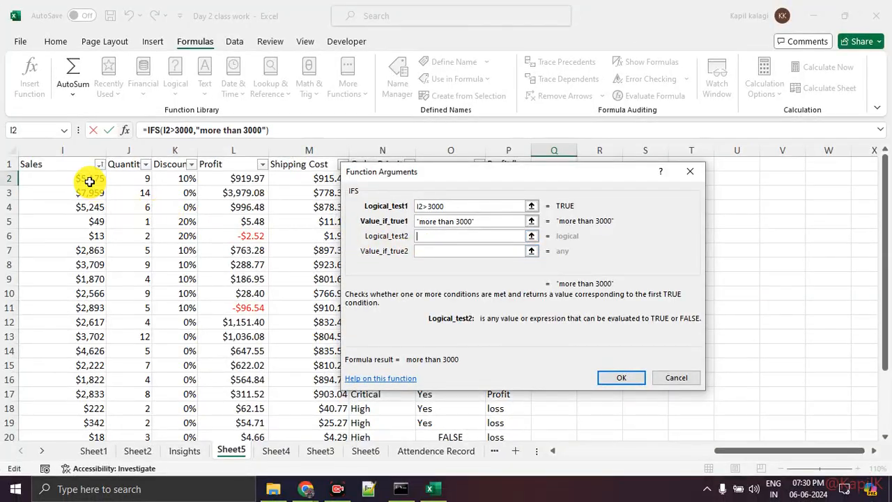
- Try to enter the IFS formula with I2 as the second condition, and discard the formula in Q2
click(90, 180)
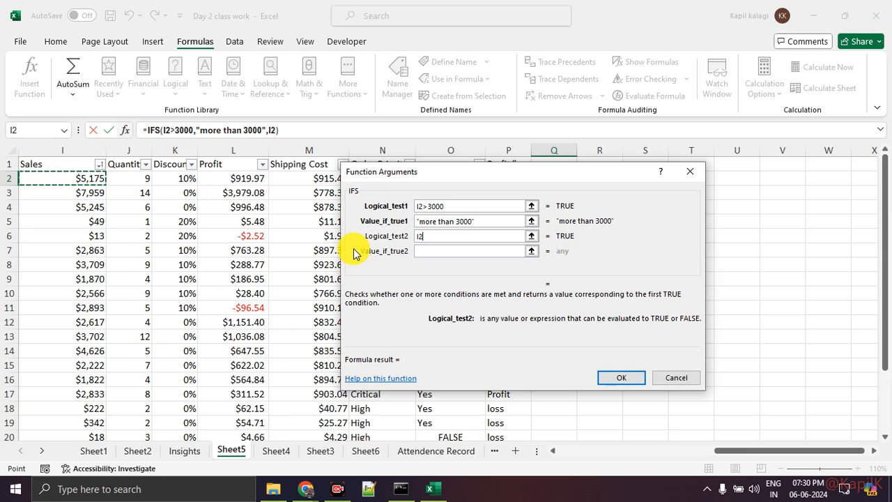
click(428, 207)
key(BackSpace)
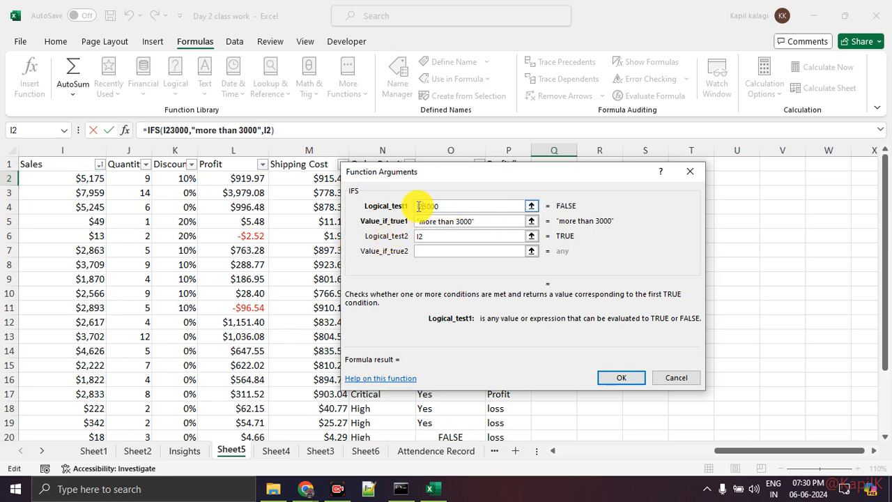
key(Return)
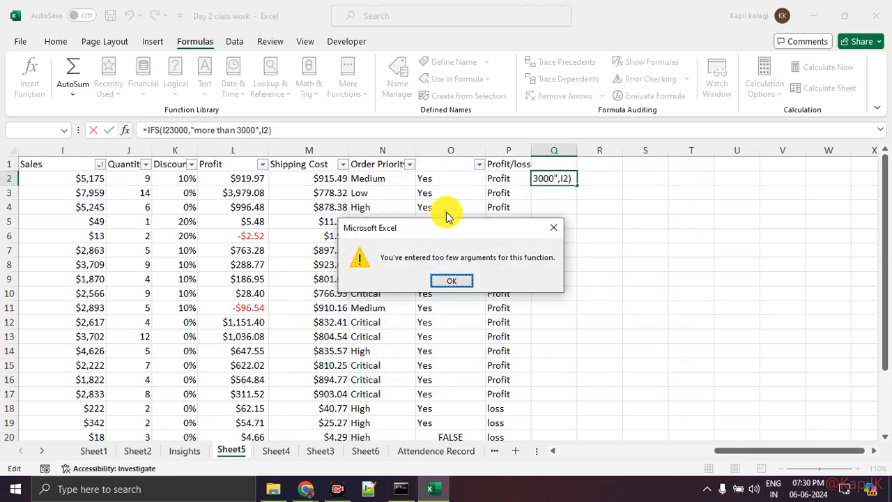
click(552, 232)
click(552, 235)
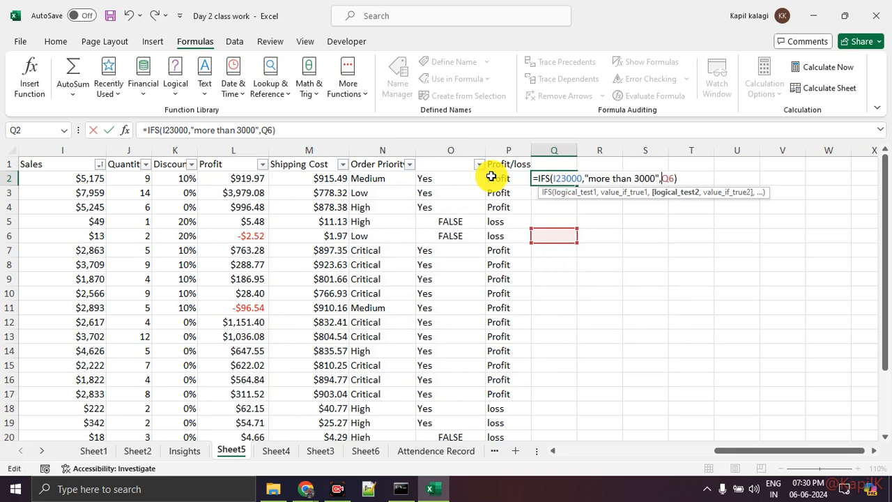
key(Escape)
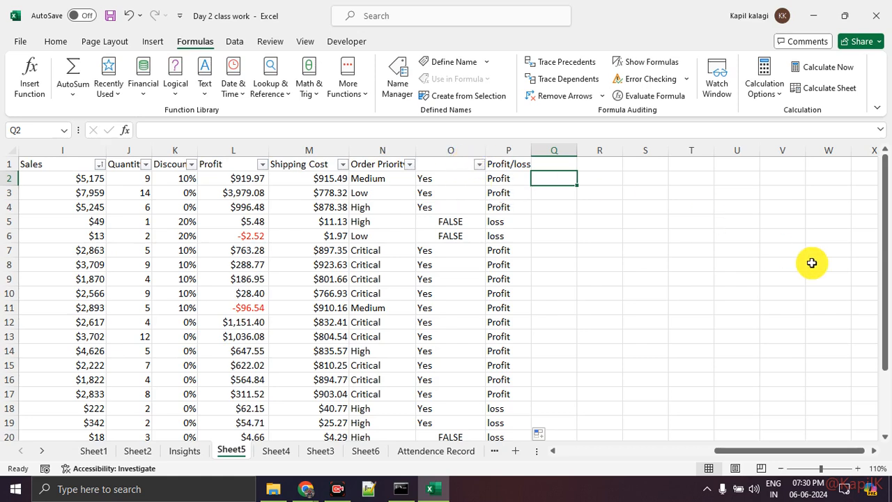
click(41, 83)
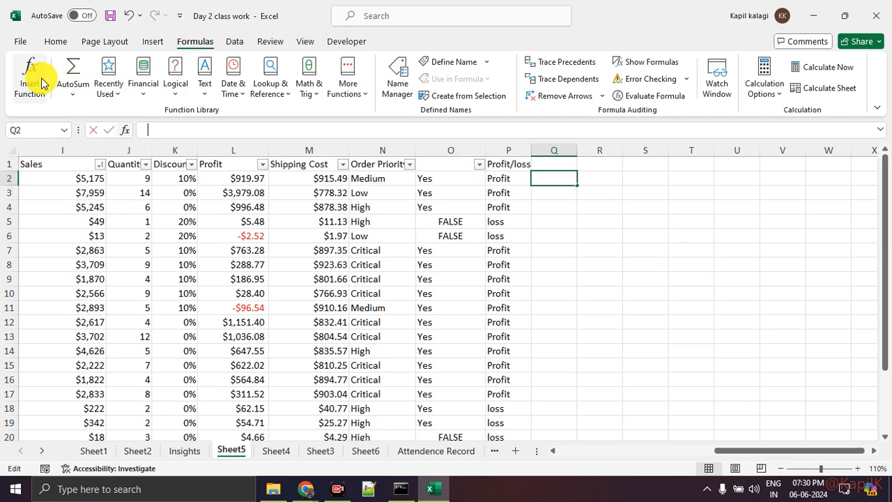
text(ifs)
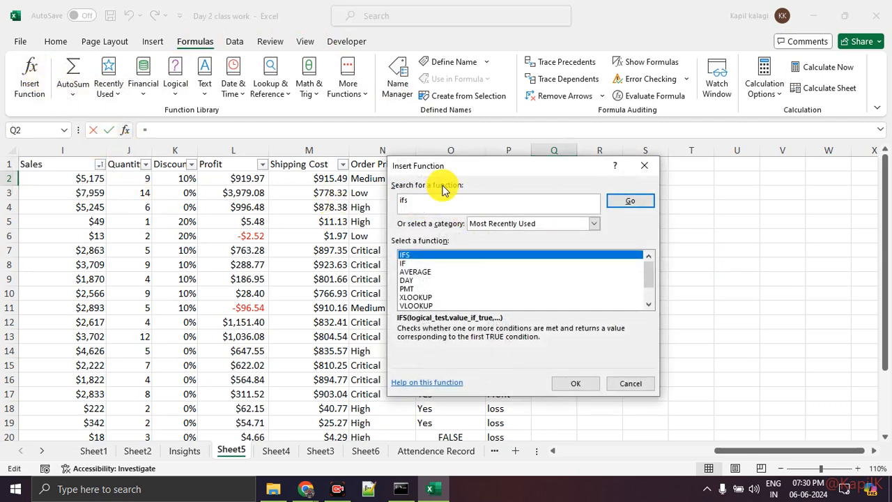
click(644, 166)
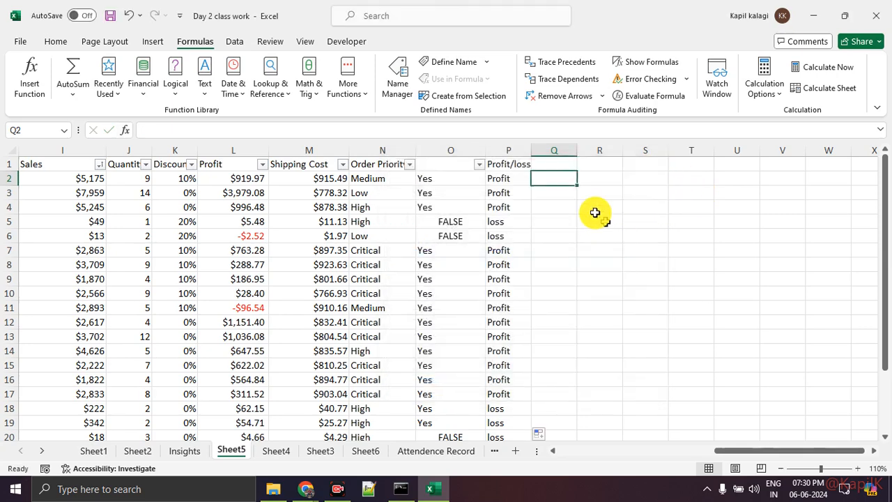
- Begin an IFS formula in cell Q2 whose first condition, I2<300, returns "loss"
text(=)
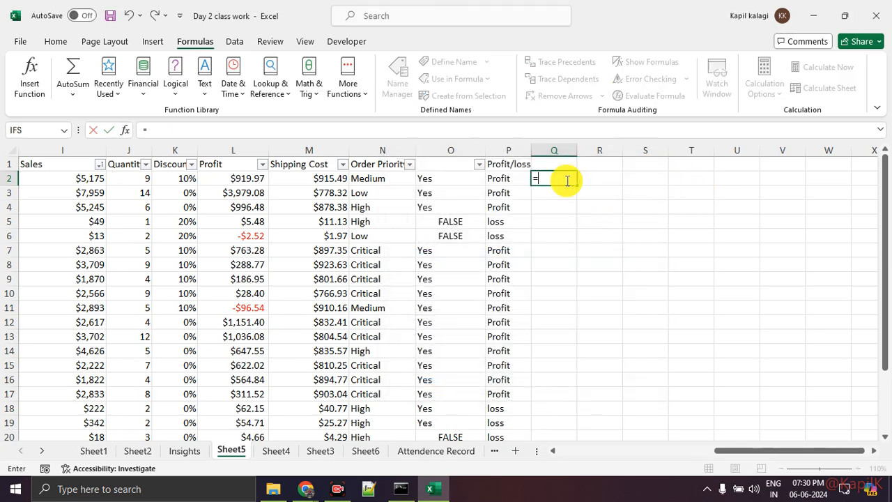
text(ifs)
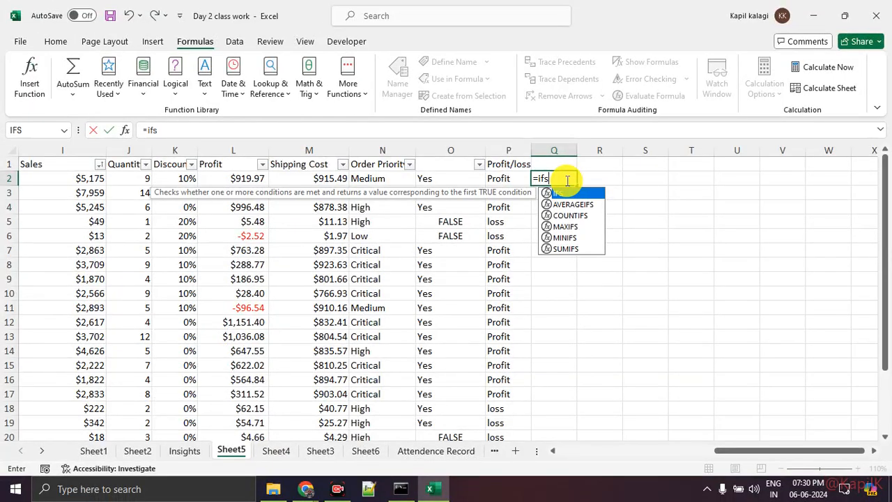
key(Tab)
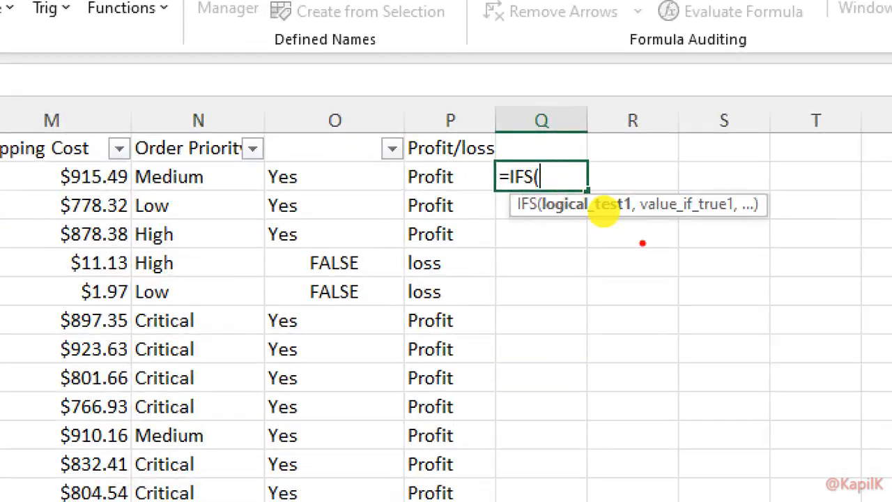
drag(531, 216, 718, 225)
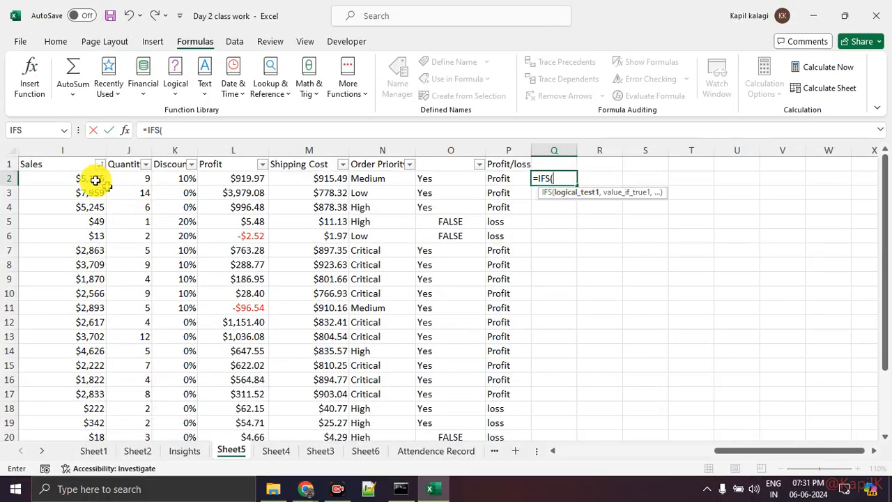
click(80, 179)
text(<)
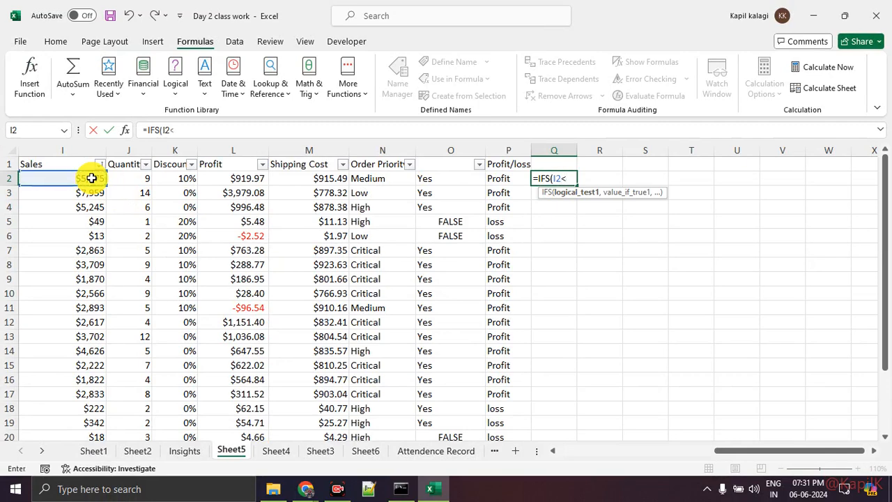
text(300,)
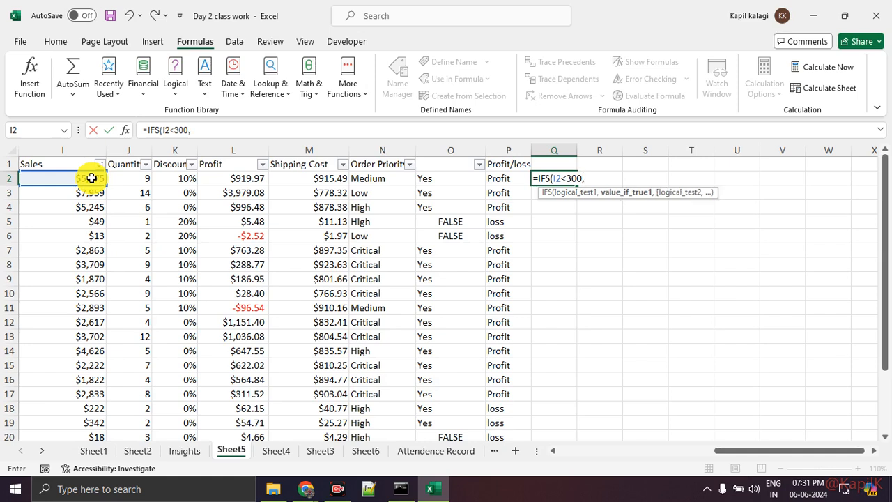
text("loss",)
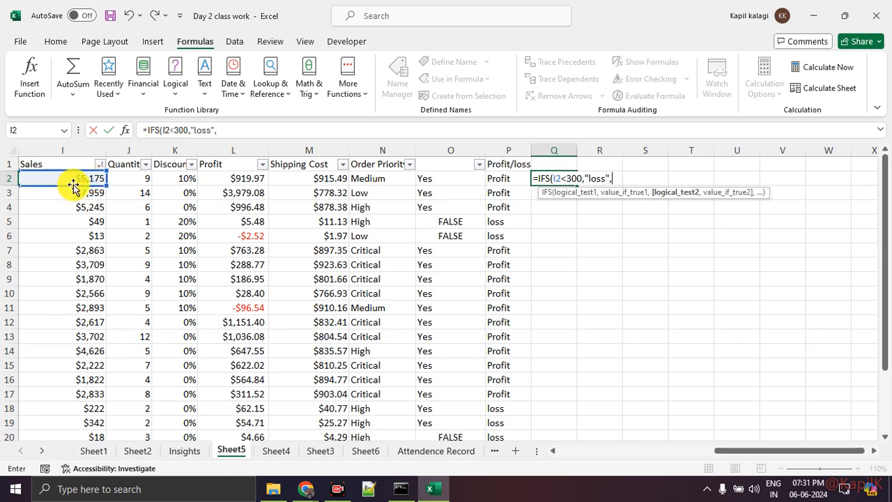
- Add a second IFS condition, I2>500 returning "extra profit", and enter the formula with its missing quotation mark corrected
click(76, 182)
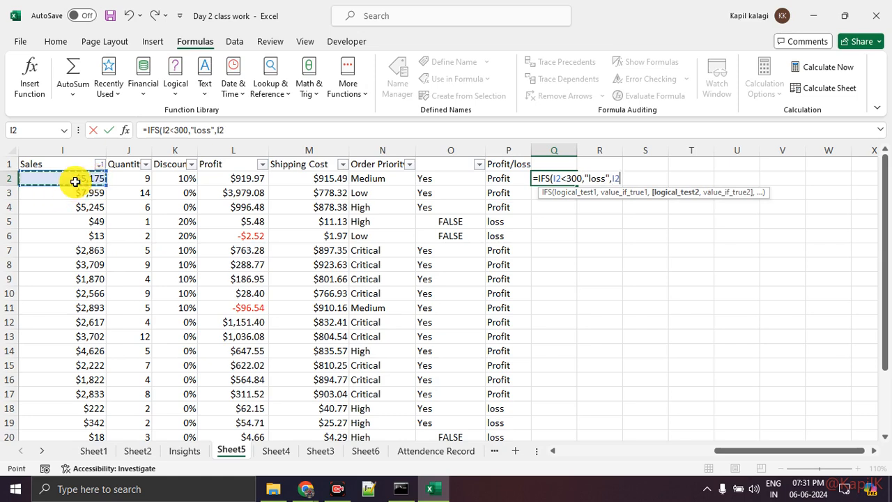
text(>500)
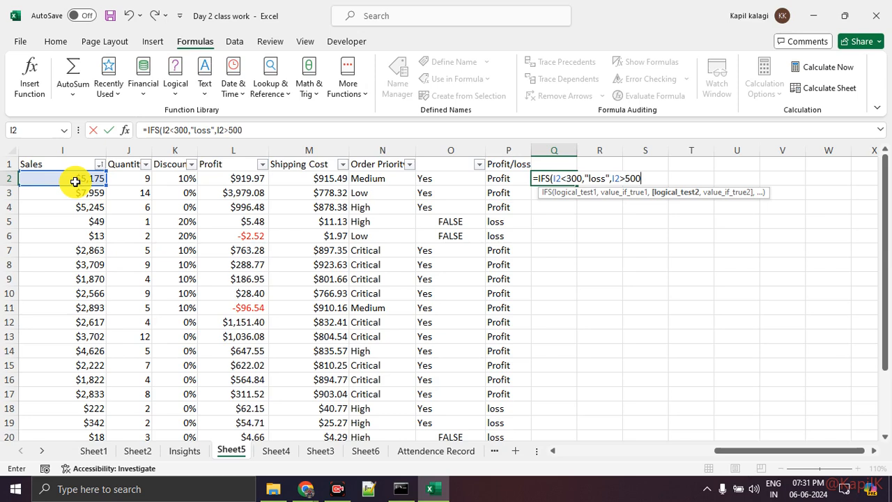
text(,"extra profir)
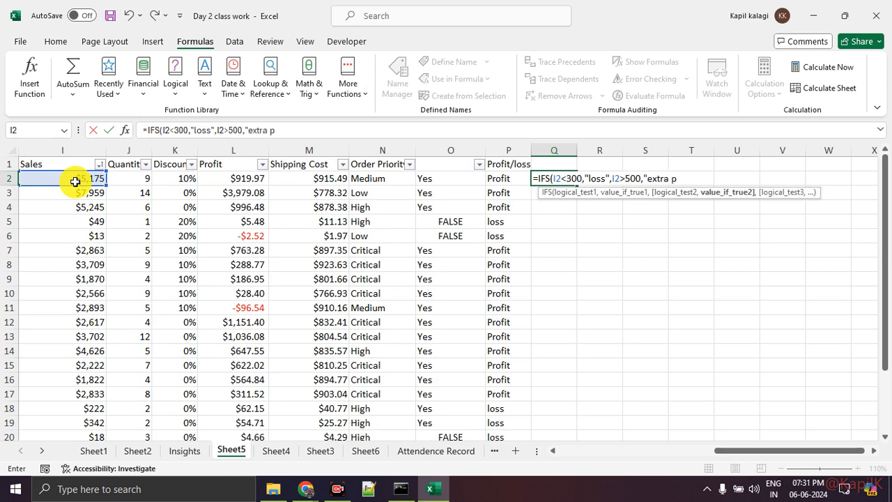
key(BackSpace)
key(BackSpace)
text(fit))
key(Return)
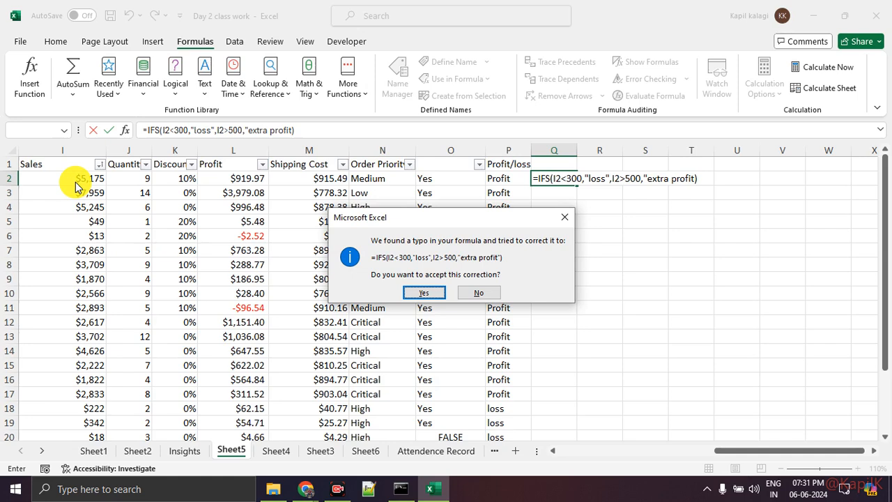
click(415, 293)
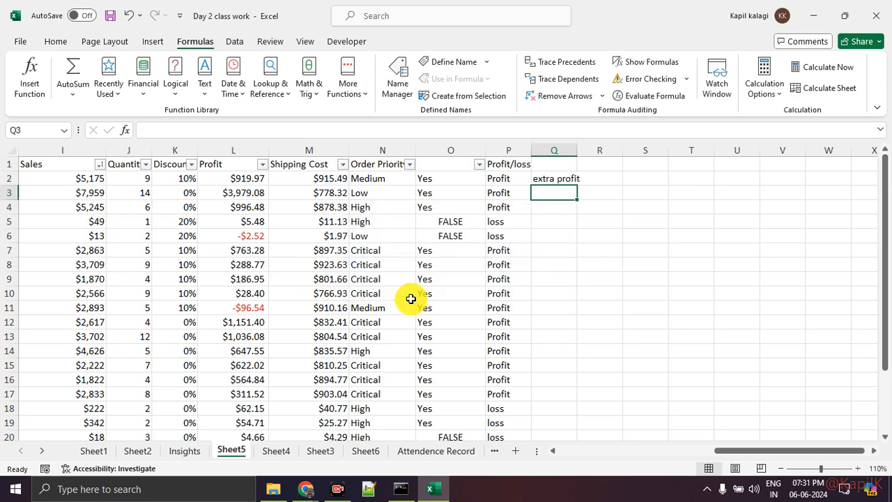
- Widen column Q to fit its text and fill the IFS formula from Q2 down the column
drag(577, 150, 605, 150)
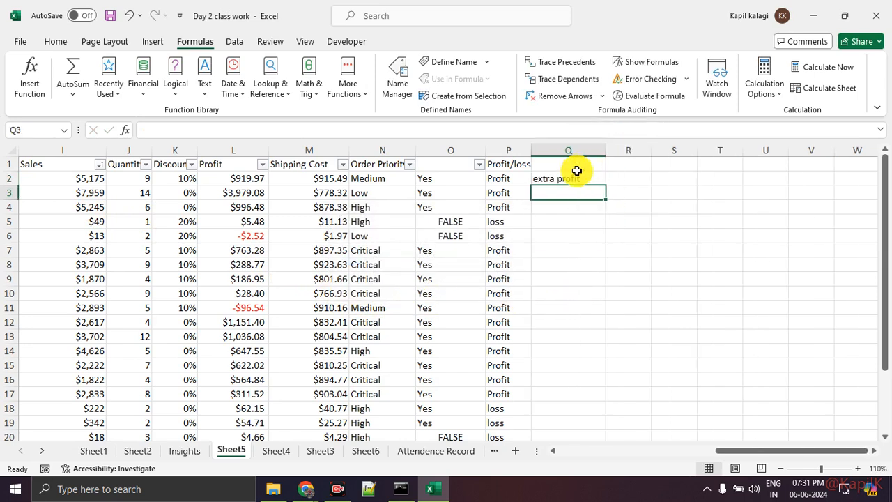
click(577, 178)
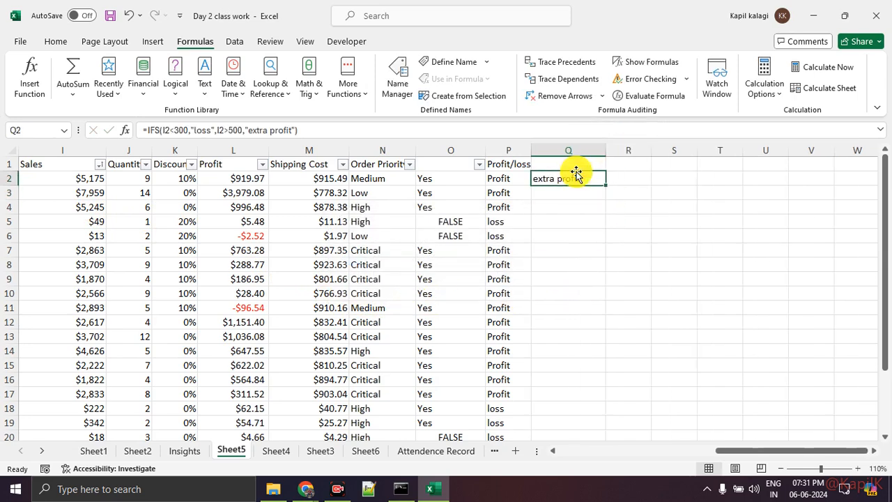
double_click(607, 188)
- Compare the filled IFS results in column Q with the Sales values in the same rows
click(611, 251)
click(550, 223)
click(70, 222)
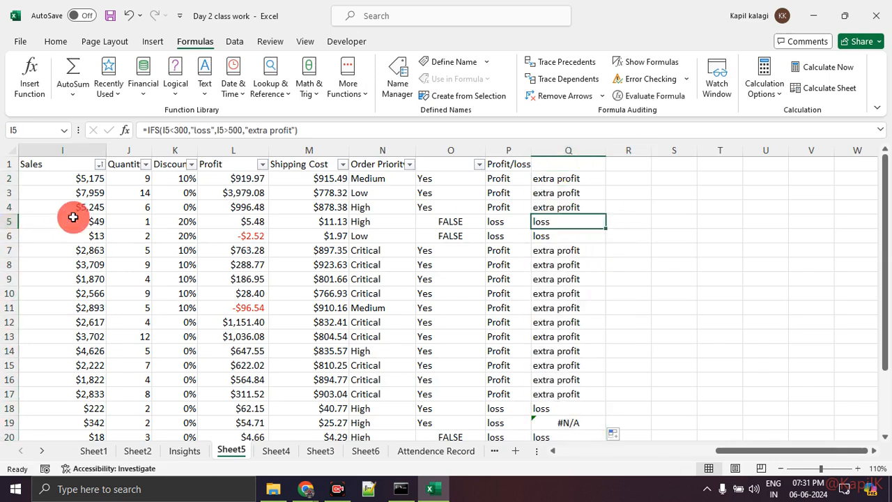
click(542, 222)
drag(104, 262, 98, 338)
drag(541, 235, 552, 332)
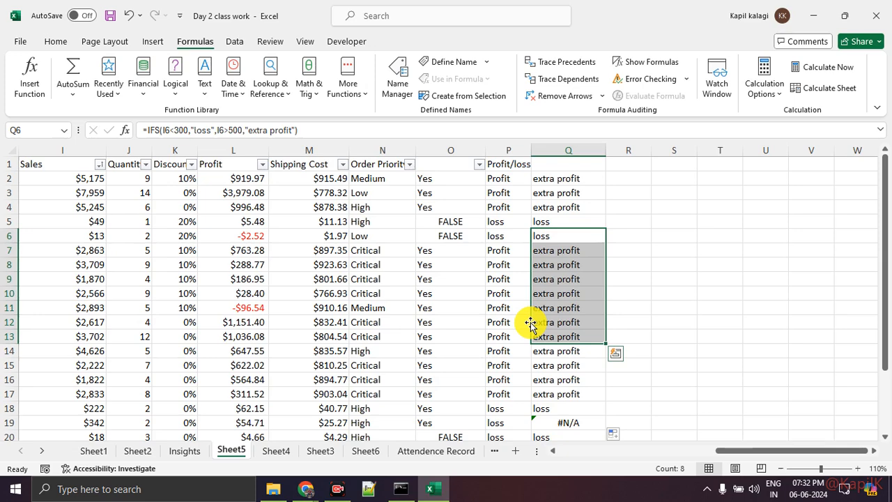
- Switch to the Google Meet window in Chrome and look over the meeting's People list
key(alt+Tab)
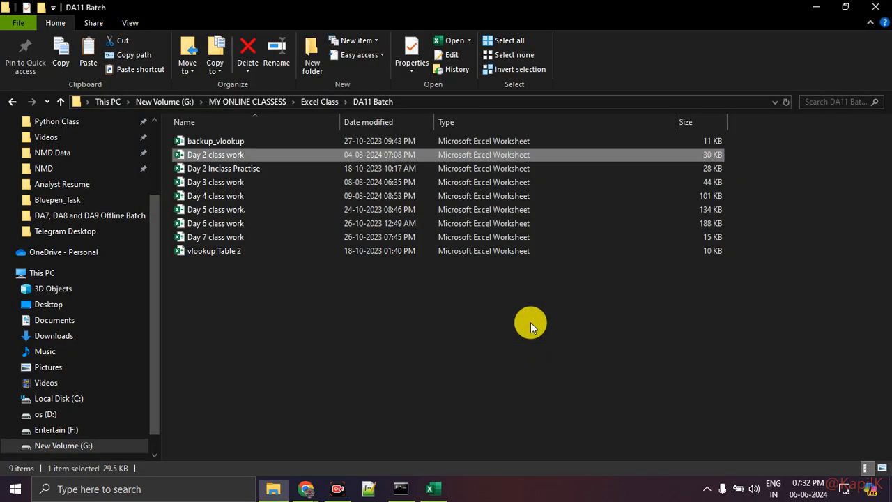
key(alt+Tab)
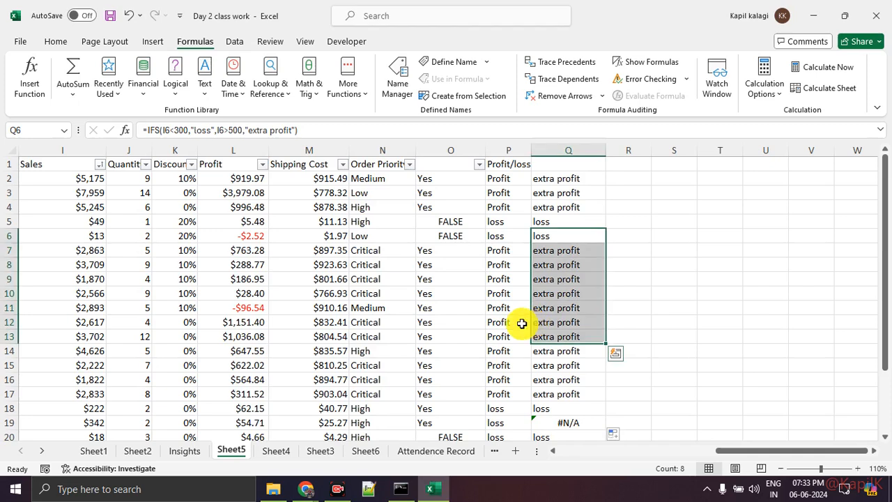
click(309, 489)
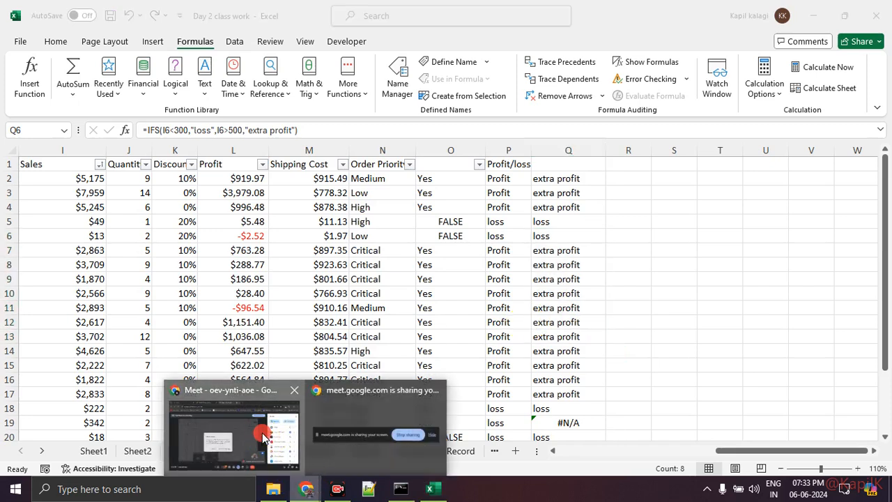
click(265, 432)
scroll(767, 299, up, 5)
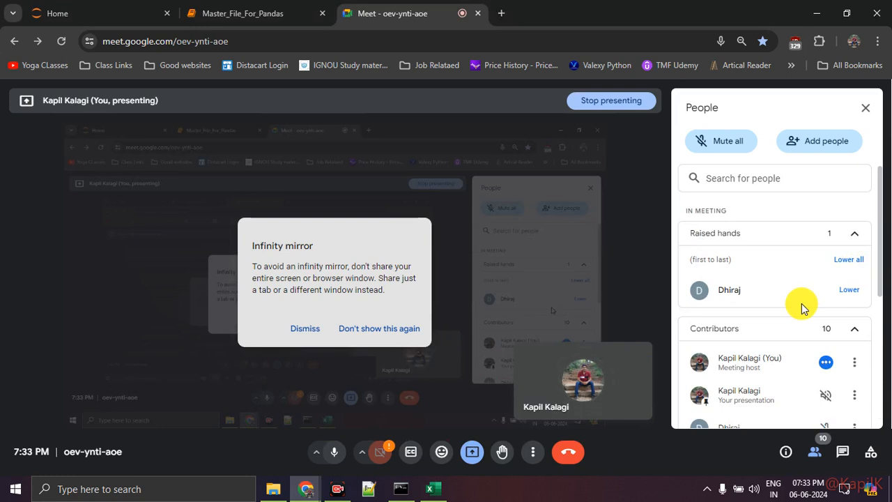
- Lower the participant's raised hand in the meeting's People list
click(857, 292)
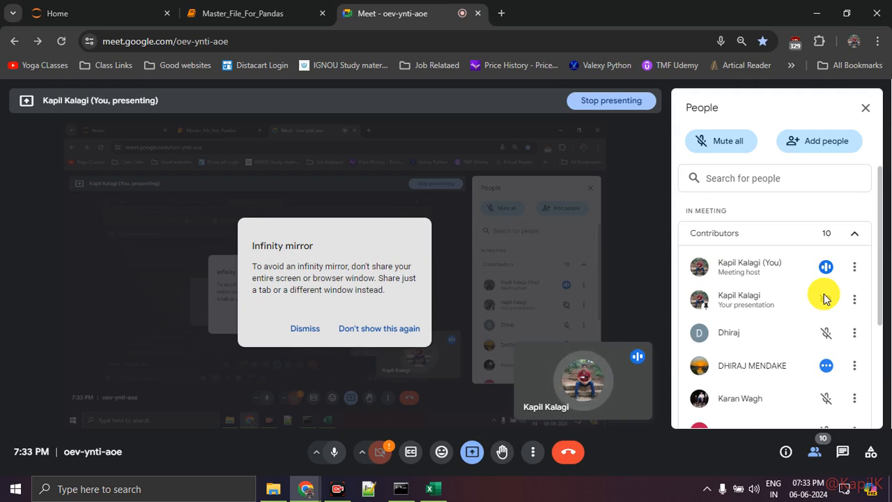
- Look through the meeting's contributors and their microphone states down to the end of the list, and switch to the screen recorder
scroll(825, 299, down, 3)
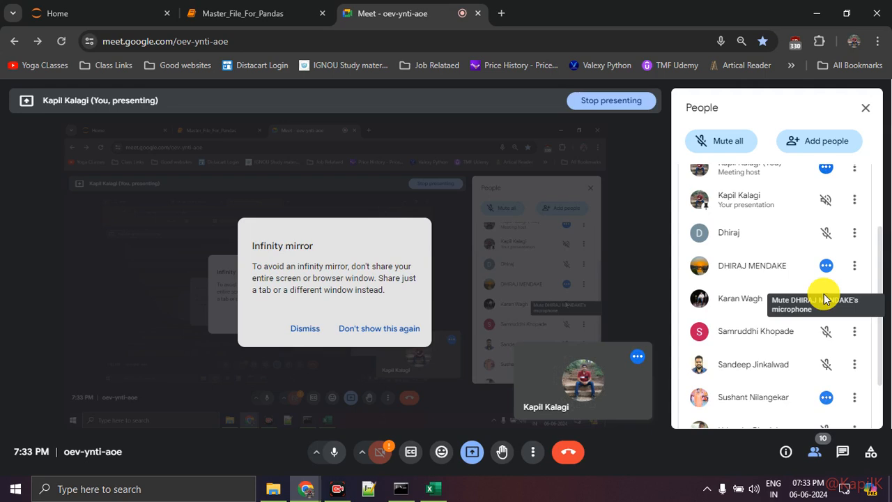
scroll(799, 285, down, 2)
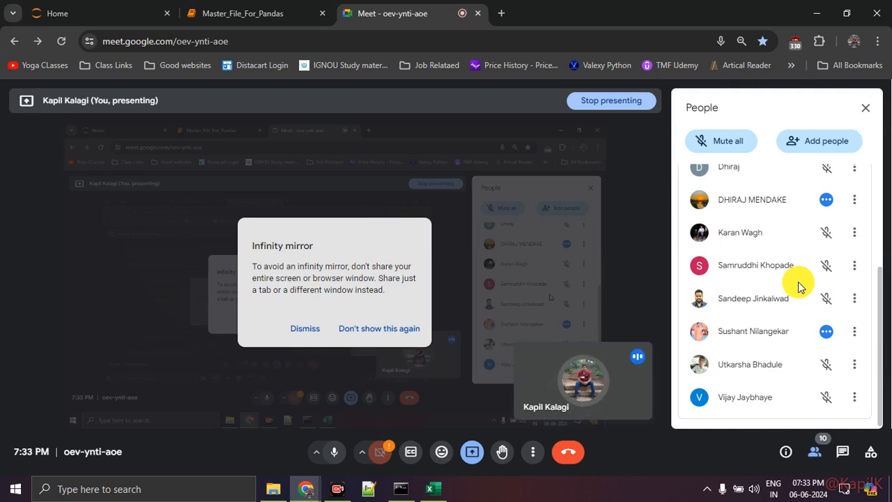
scroll(799, 285, up, 1)
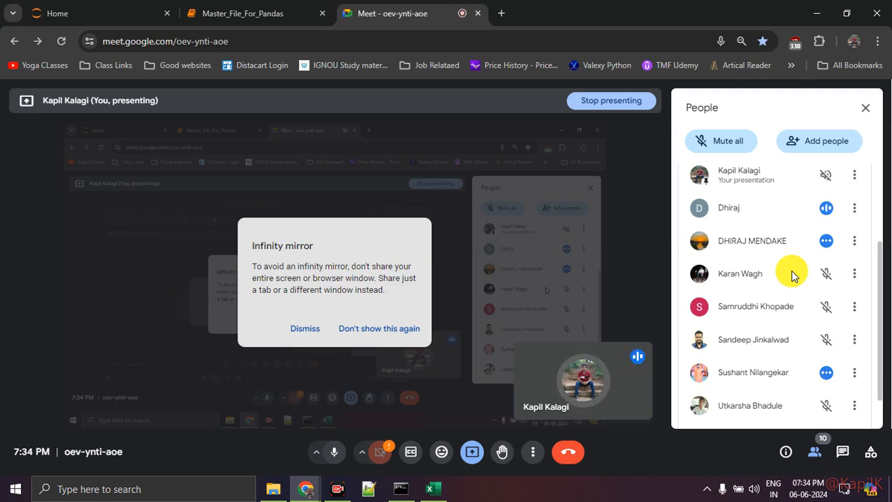
scroll(791, 276, up, 3)
scroll(791, 275, down, 5)
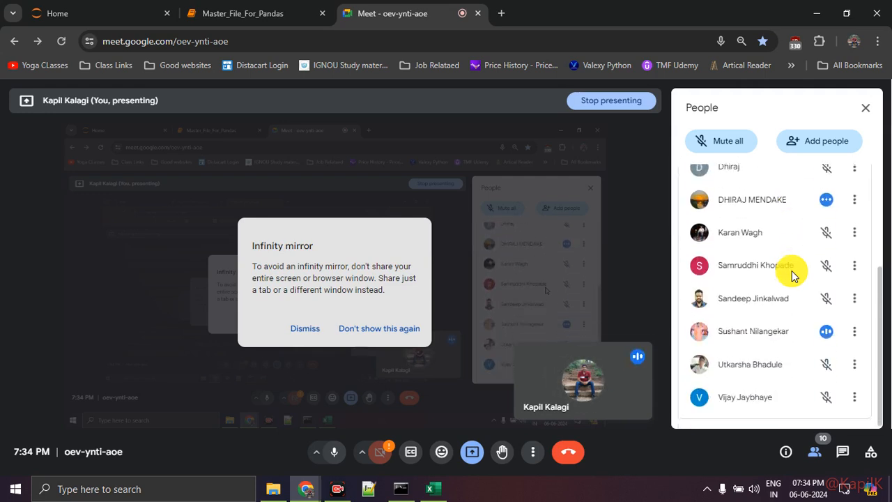
scroll(791, 275, up, 1)
scroll(791, 275, down, 1)
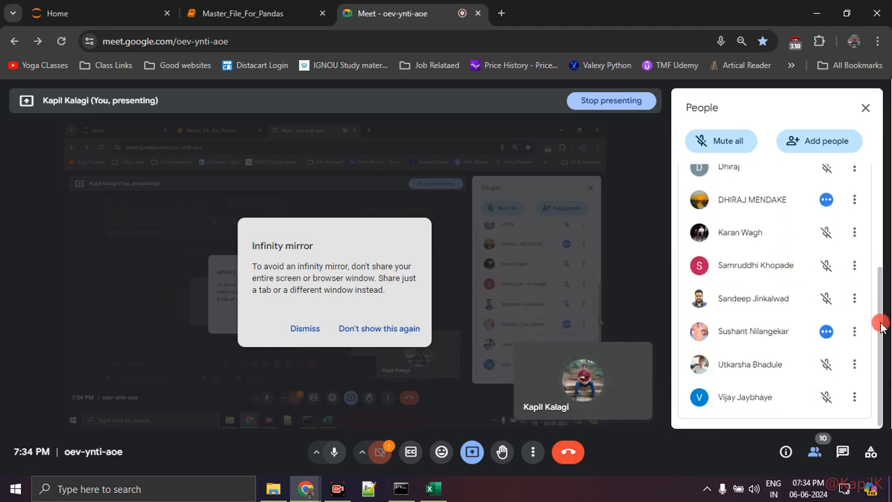
drag(881, 322, 880, 317)
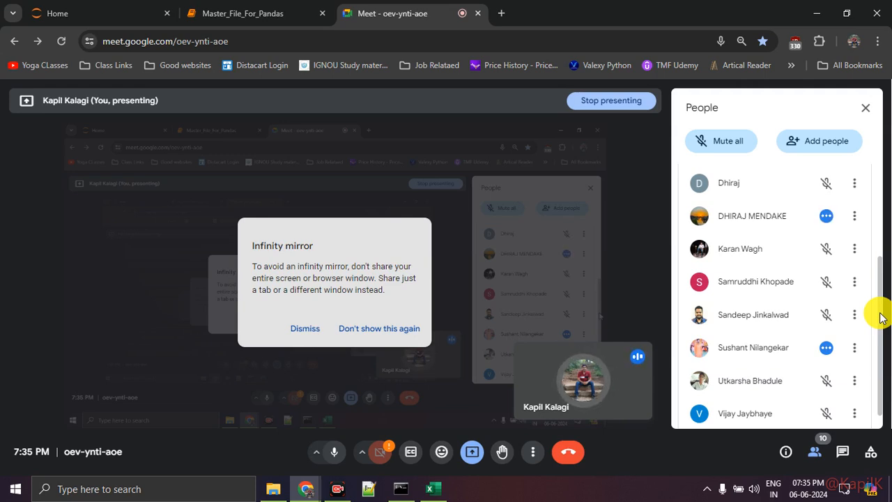
scroll(878, 305, up, 1)
scroll(878, 307, up, 3)
scroll(878, 307, down, 5)
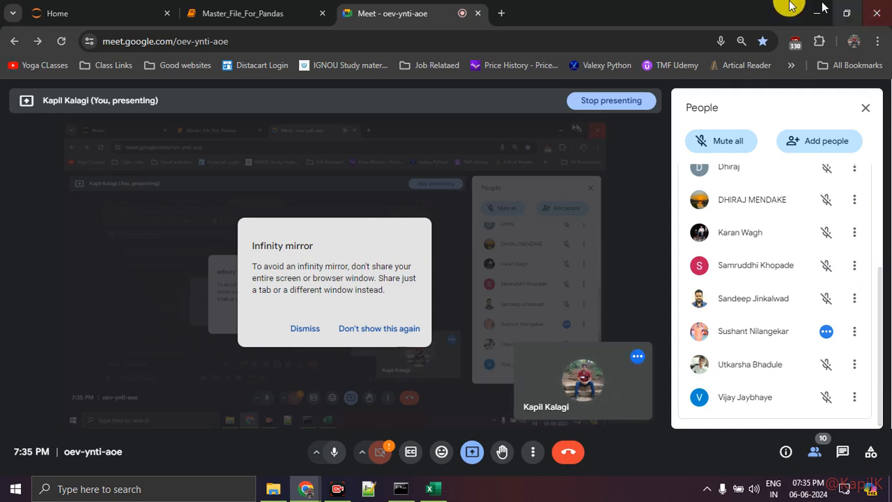
click(338, 489)
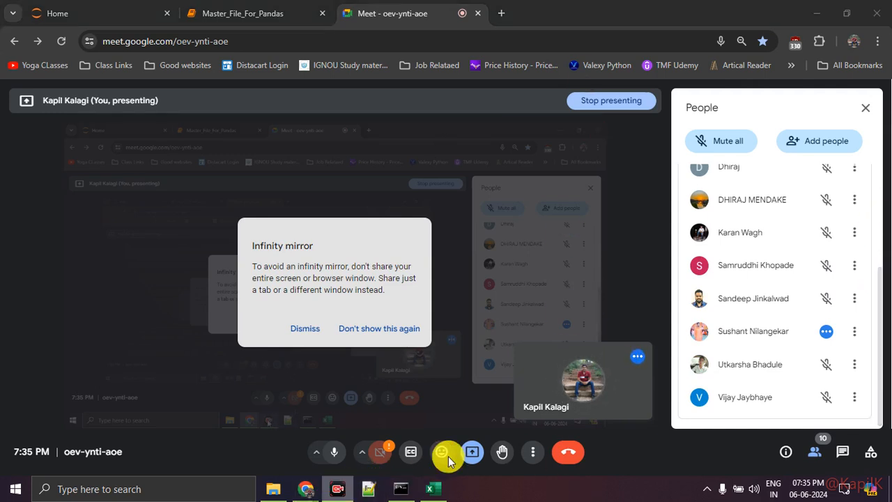